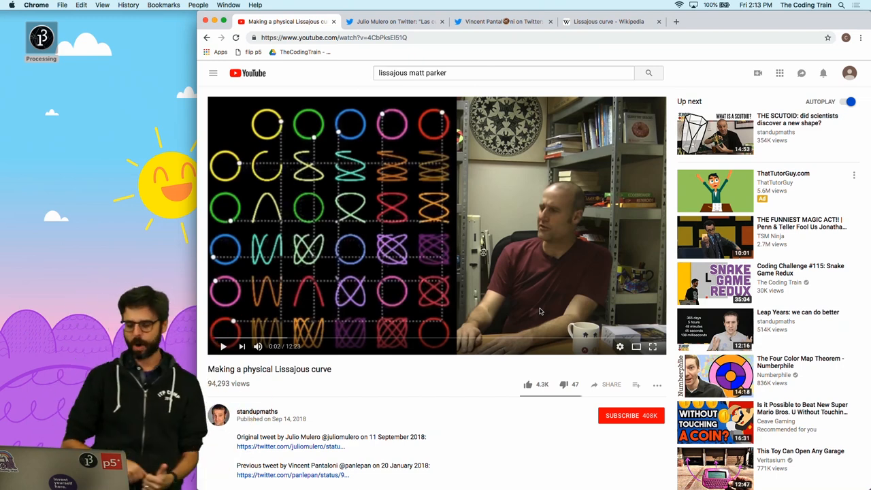
Switch to the tweet with the bigger Lissajous table GIF, then minimize Chrome to reveal Processing.
key(ctrl+Tab)
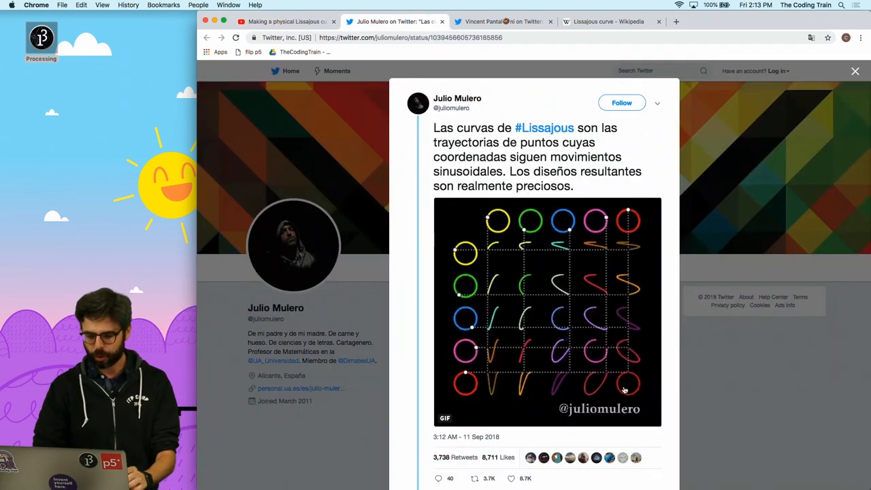
scroll(487, 175, down, 1)
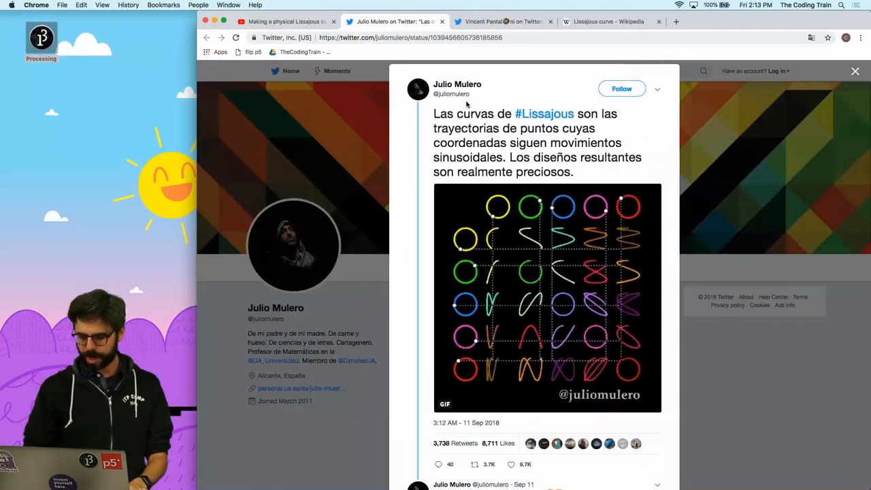
key(ctrl+Tab)
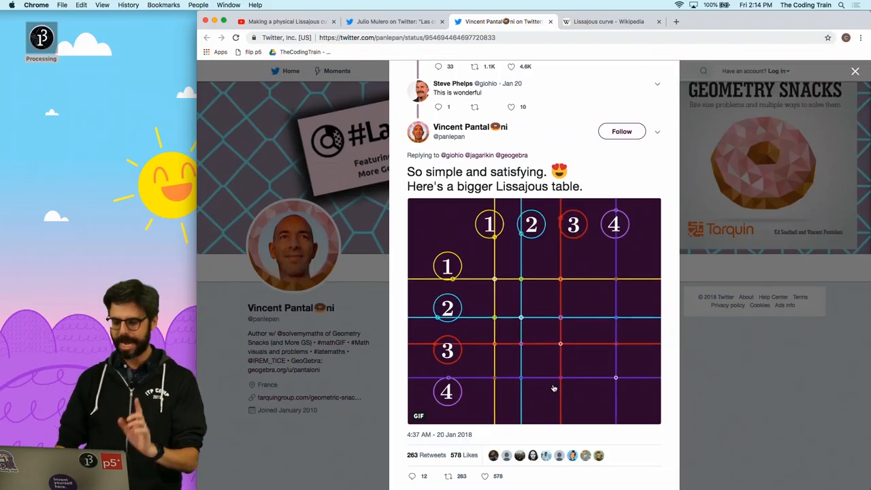
click(214, 21)
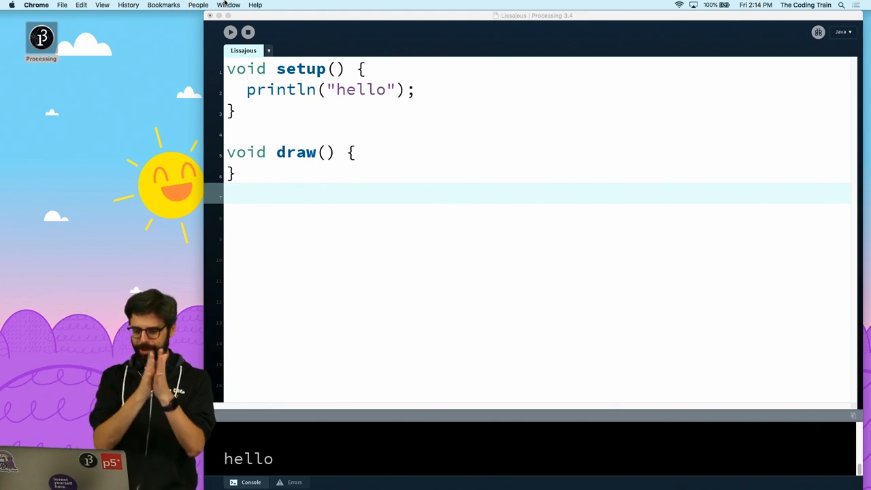
Replace println("hello") with size(800, 800) and background(0), and run to show an empty black window.
triple_click(277, 87)
key(BackSpace)
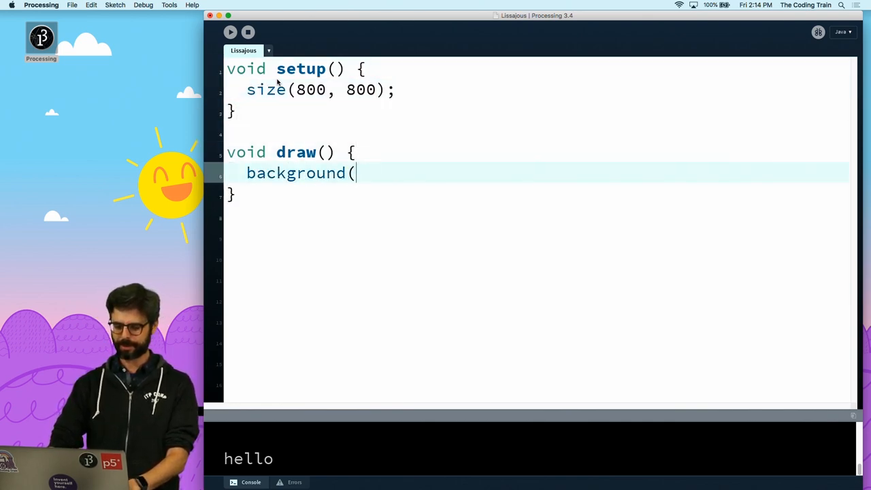
key(super+r)
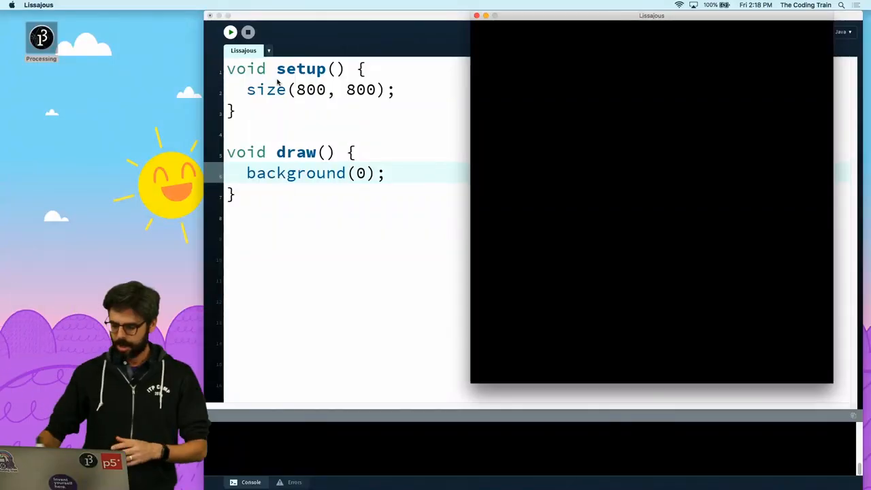
Close the sketch window and declare float angle = 0 and int w = 80 above setup.
key(Escape)
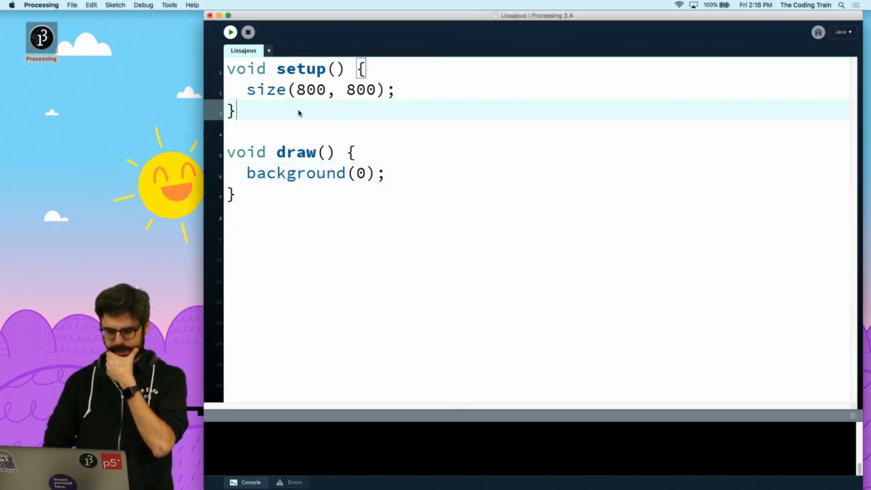
key(Return)
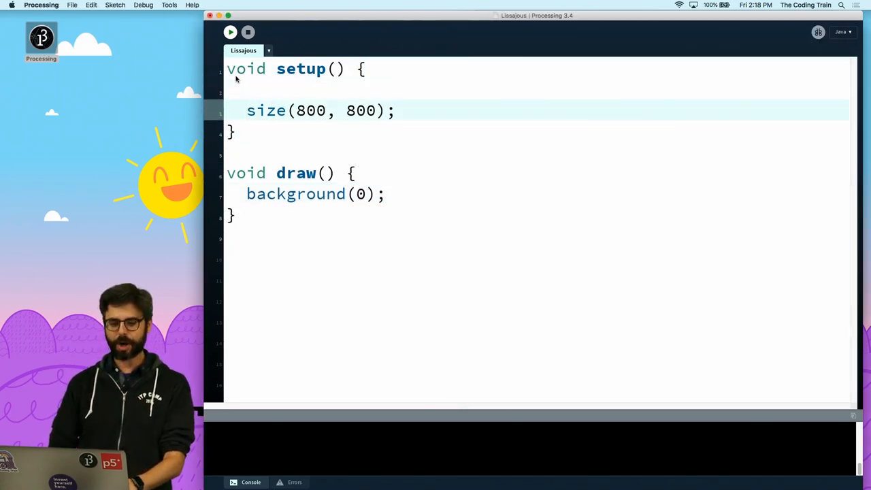
key(super+z)
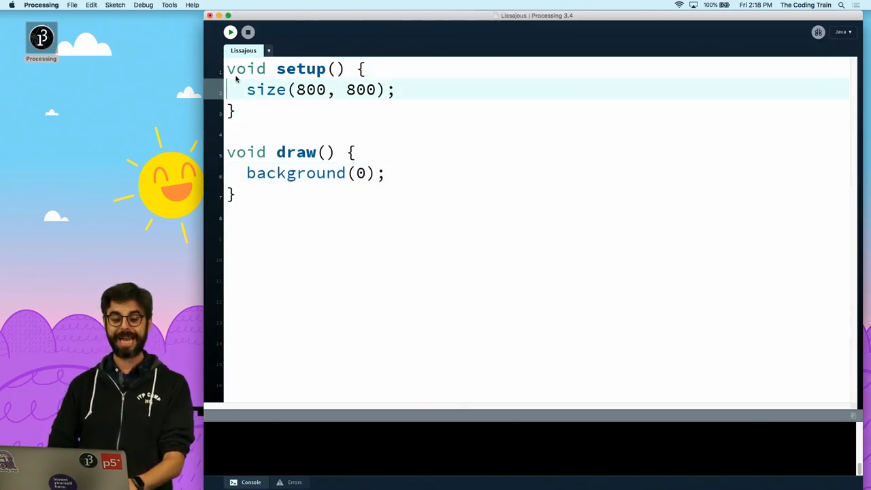
key(super+shift+z)
key(BackSpace)
key(Up)
key(Return)
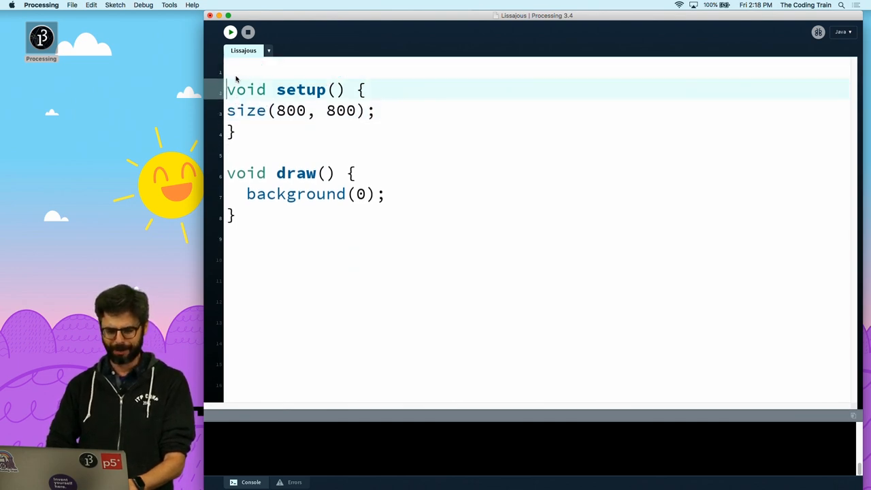
key(Up)
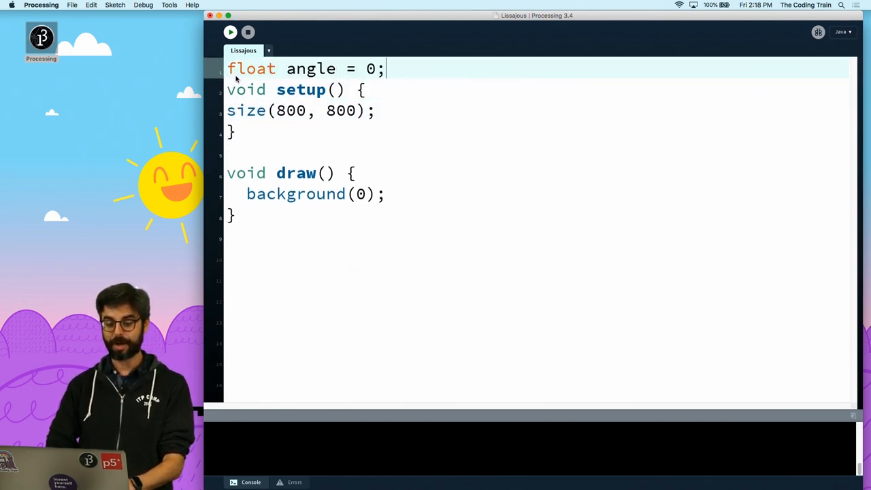
key(Return)
key(Down)
key(Down)
key(Down)
key(Down)
key(Down)
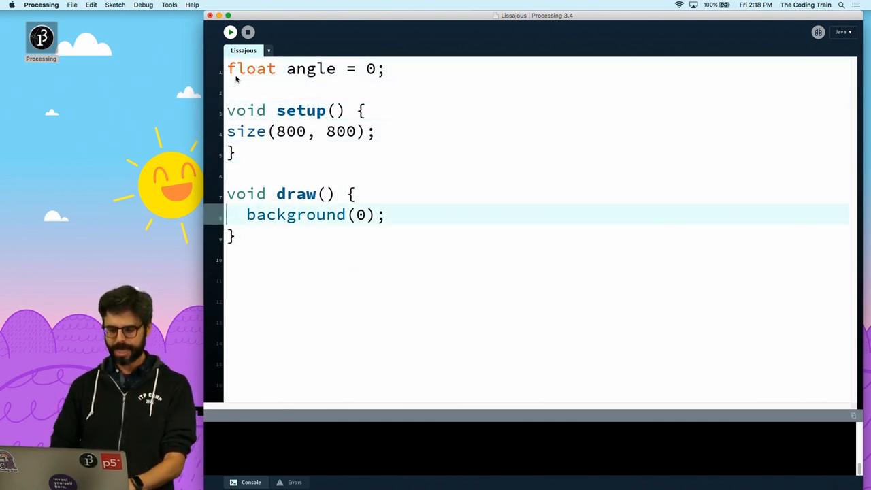
key(Up)
key(Up)
key(Up)
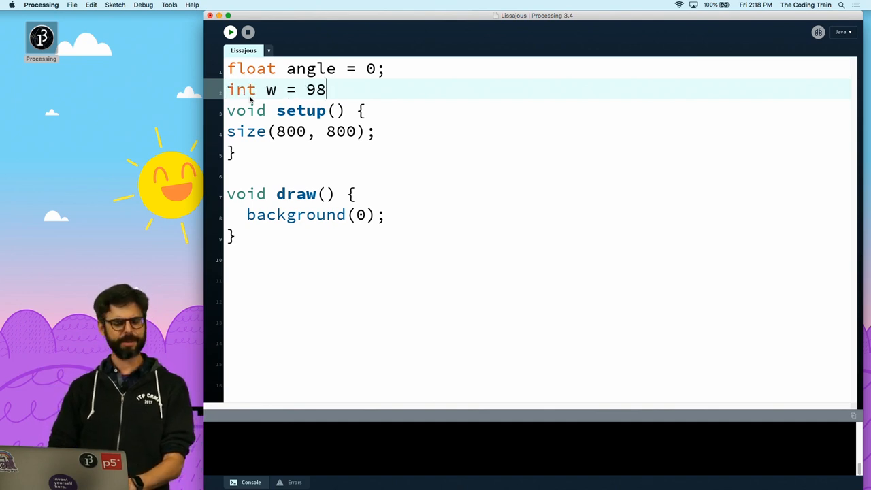
text(;)
key(Return)
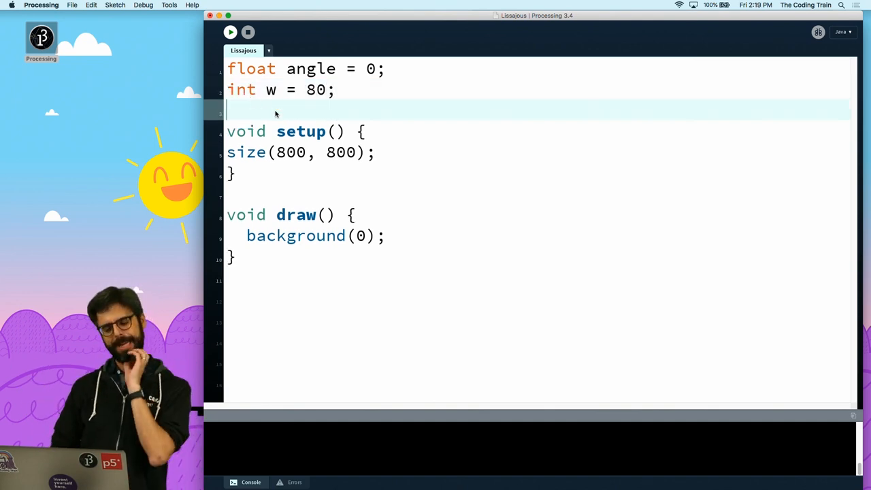
Declare int cols and set cols = width / w inside setup.
click(390, 235)
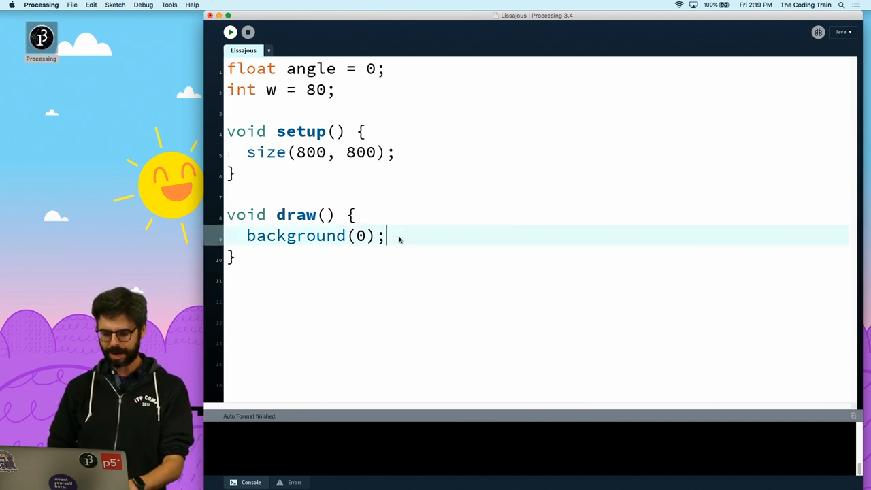
key(Return)
key(Return)
key(Return)
key(Up)
key(Up)
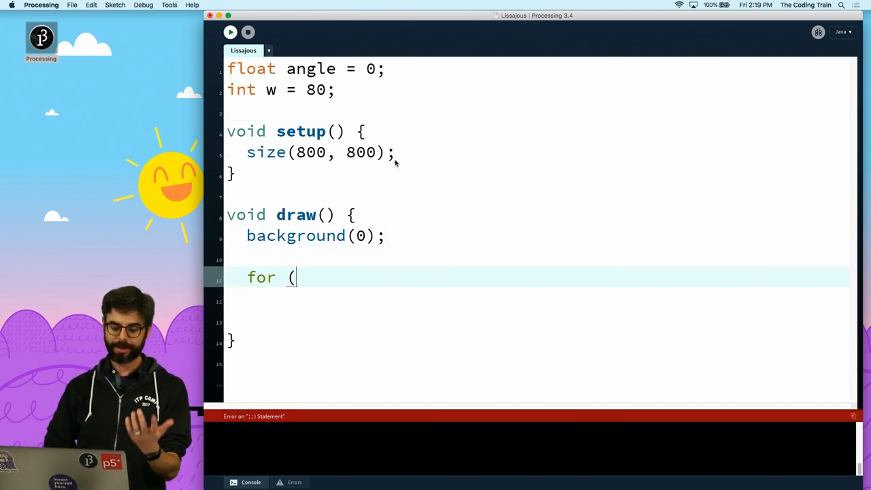
click(358, 99)
key(Return)
text(int cols;)
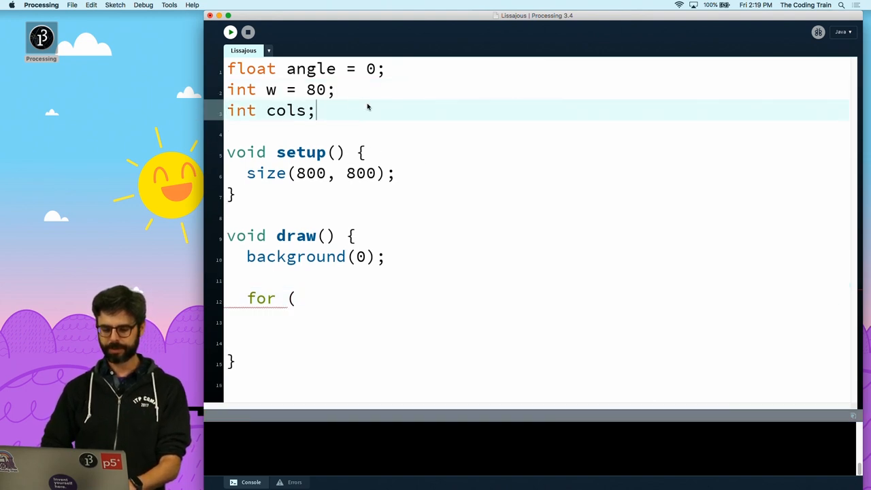
click(428, 175)
key(Return)
text(cols = width / w;)
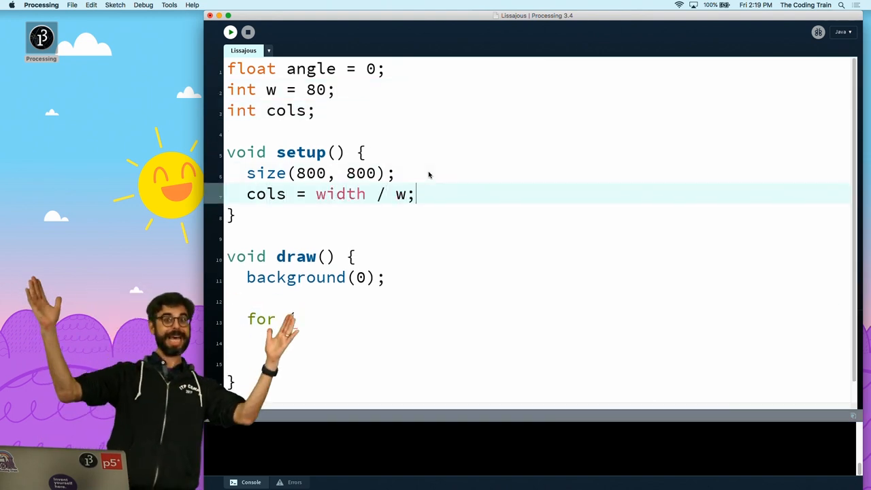
Loop over cols drawing ellipse(i*w, 0, 80, 80), auto-format, and run to see the row of circles.
click(332, 322)
text(int i = 0; i < cols; i++)
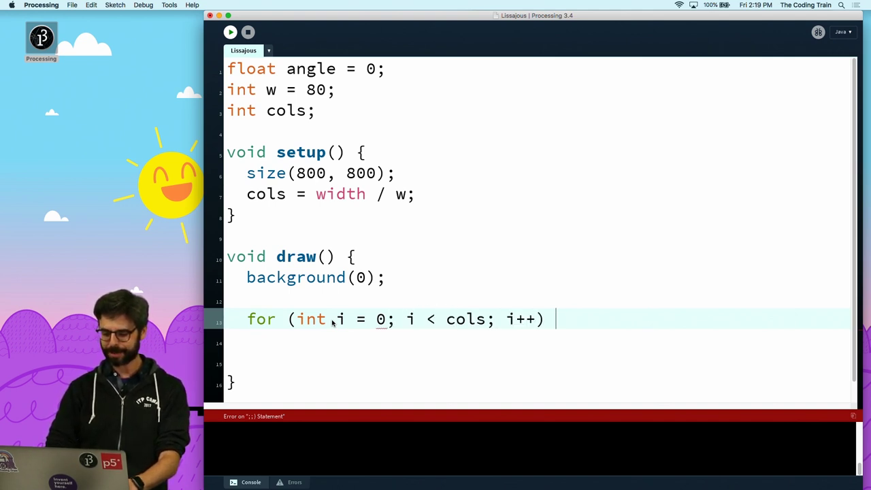
text({)
key(Down)
key(Down)
key(Down)
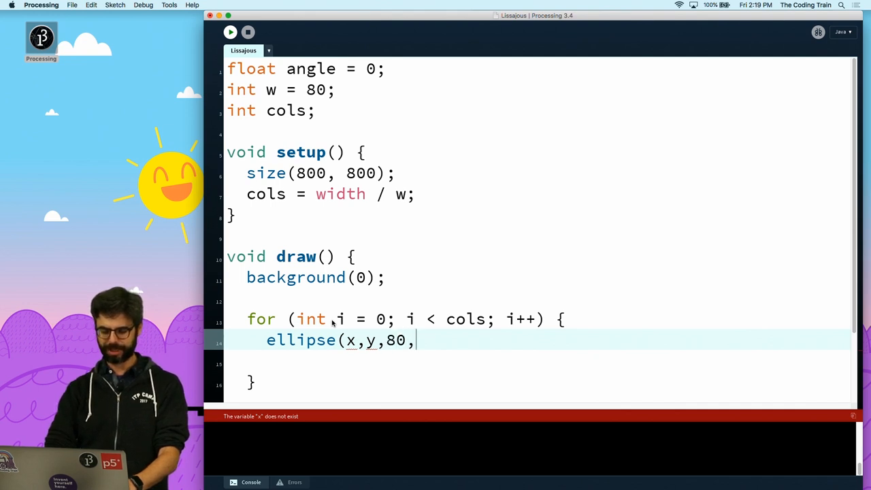
key(super+t)
click(572, 319)
key(Return)
text(float x =)
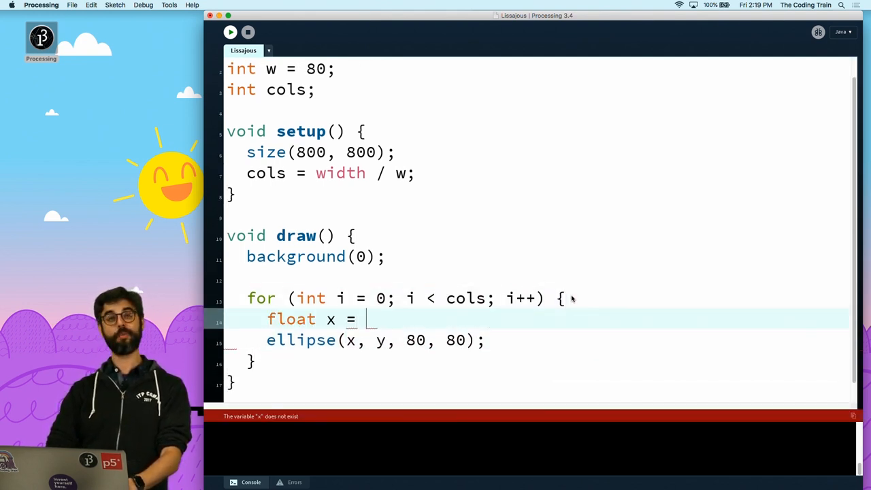
text(i * w)
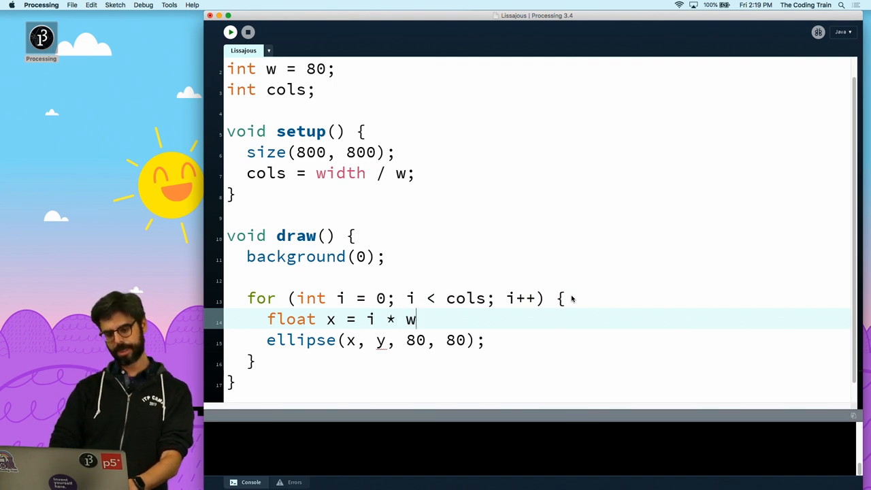
text(;)
key(Return)
text(float y = 0;)
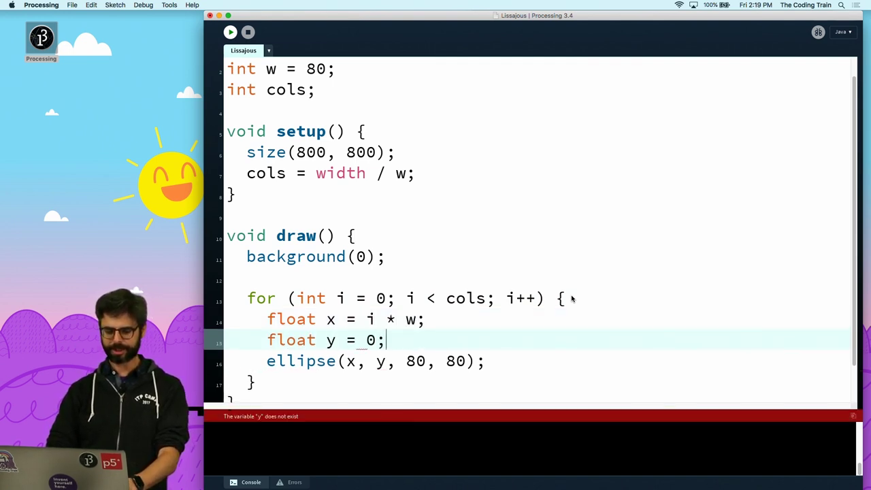
key(super+r)
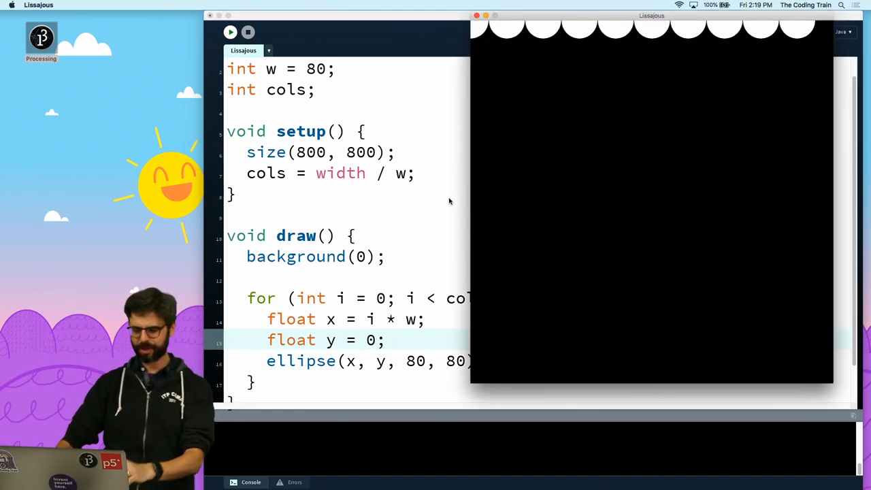
Set y = w / 2, add stroke(255) and noFill() before the loop, and run to show white outlined circles.
key(Escape)
text(w / 2)
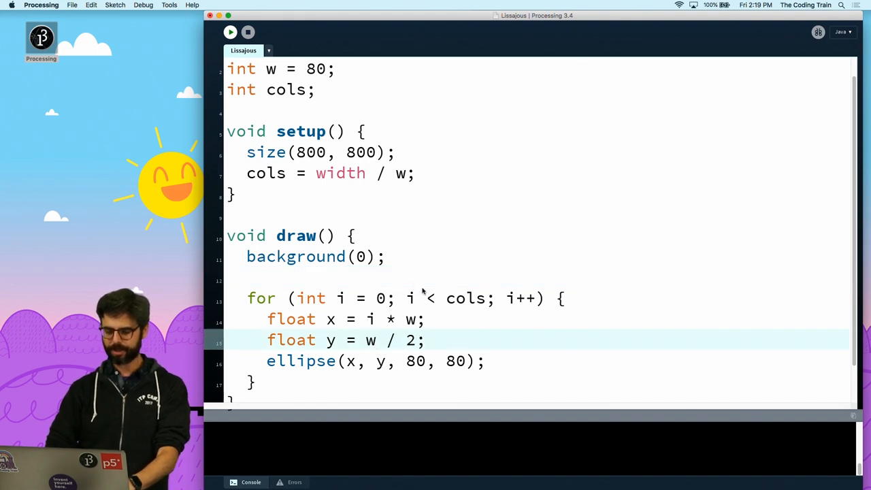
key(Return)
text(noStr)
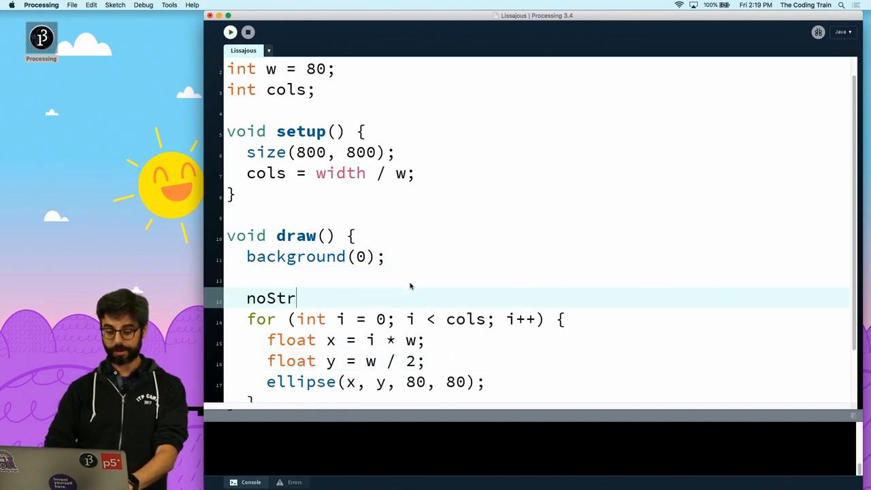
text(oke();)
key(Return)
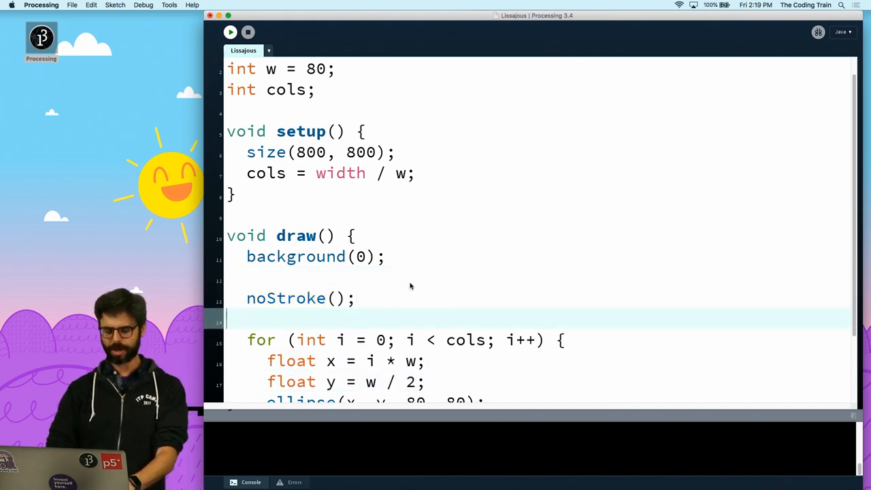
key(super+x)
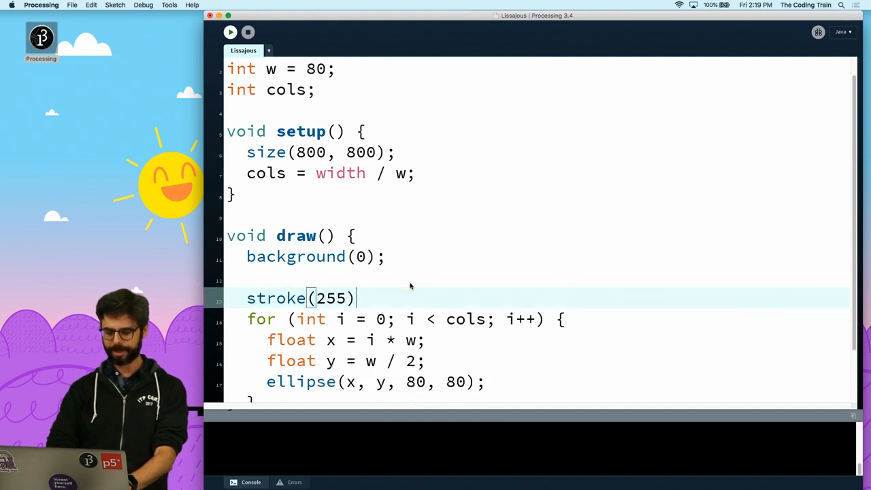
text(;)
key(Return)
text(;)
key(super+space)
key(Escape)
key(super+r)
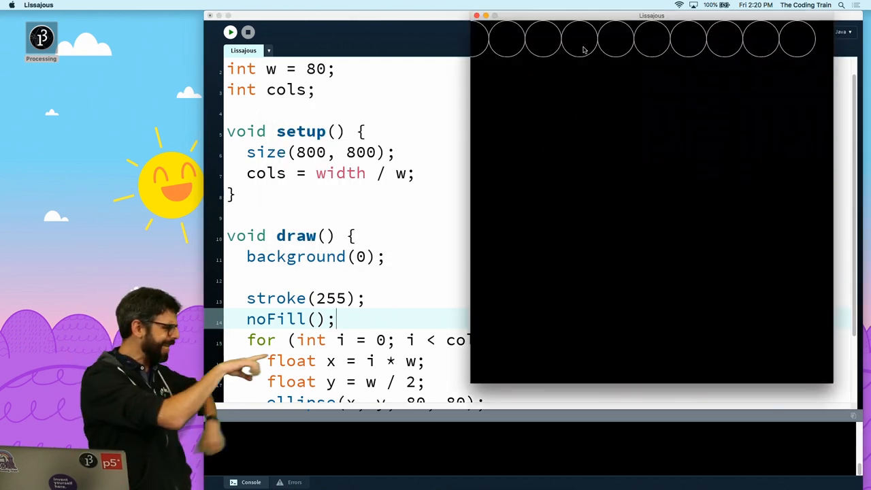
Change cols to width / w - 1 and x to w + i * w + w / 2, running to check the shifted circles.
click(286, 276)
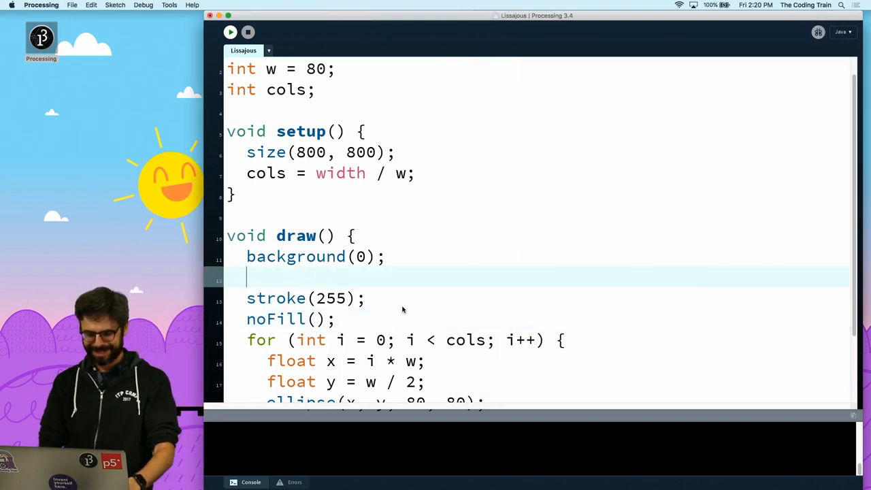
scroll(402, 310, down, 4)
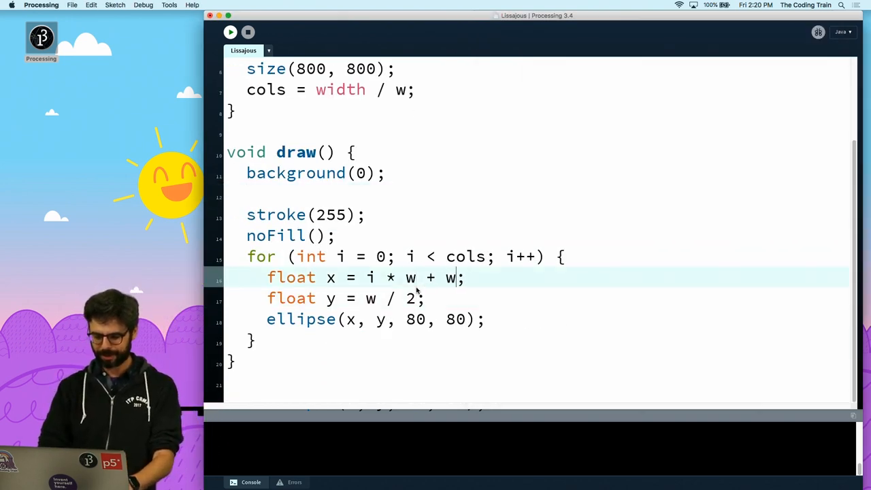
key(super+r)
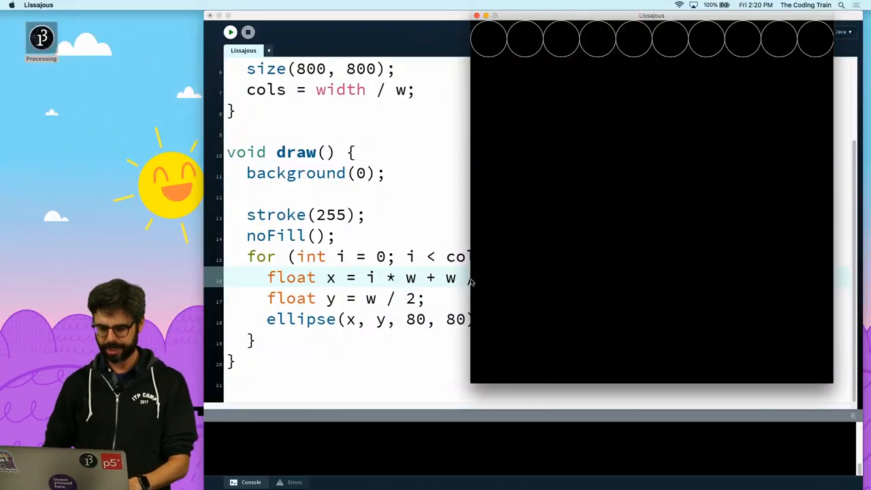
click(380, 157)
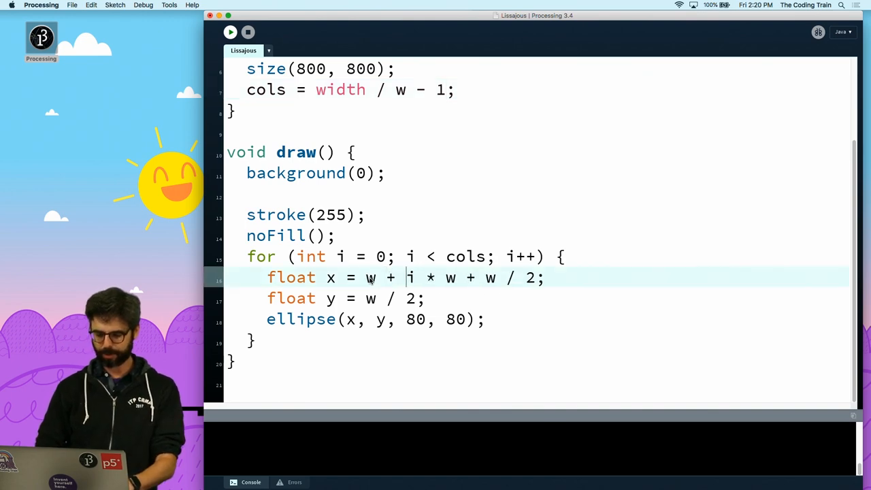
key(super+r)
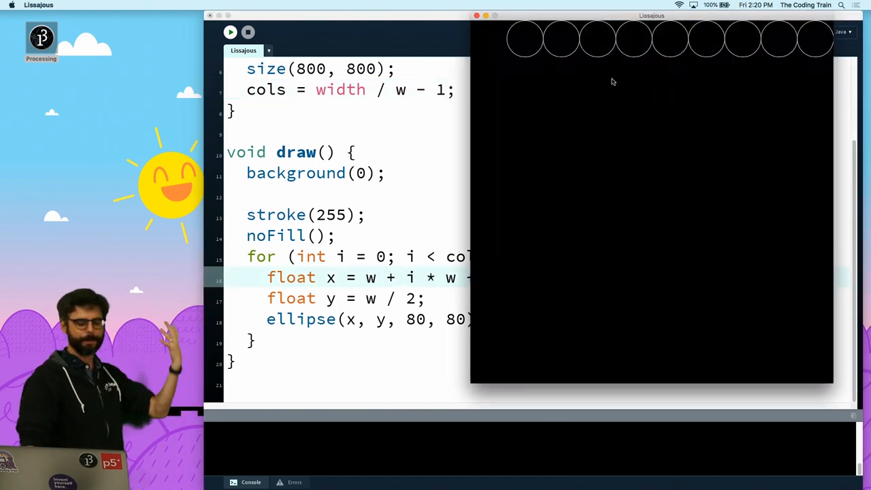
click(442, 163)
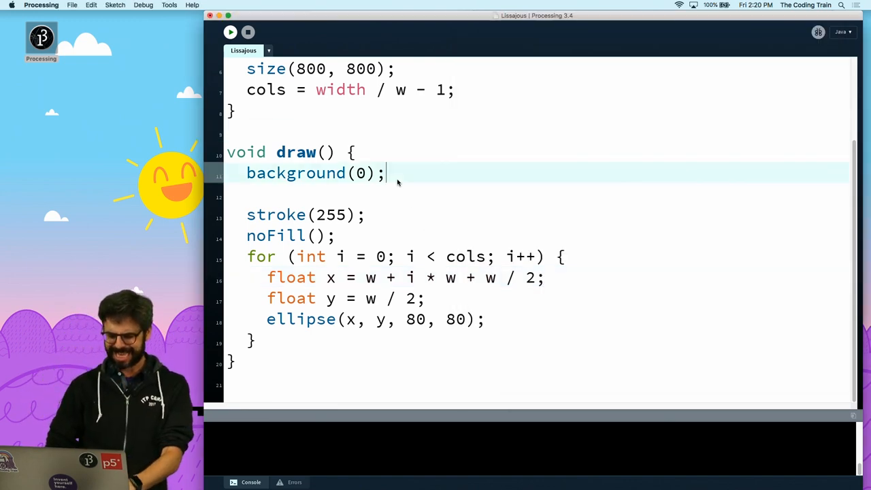
Add float d = w - 10 after background(0), use d as the ellipse size, and run to see the gaps.
key(Return)
text(float d = w - 10;)
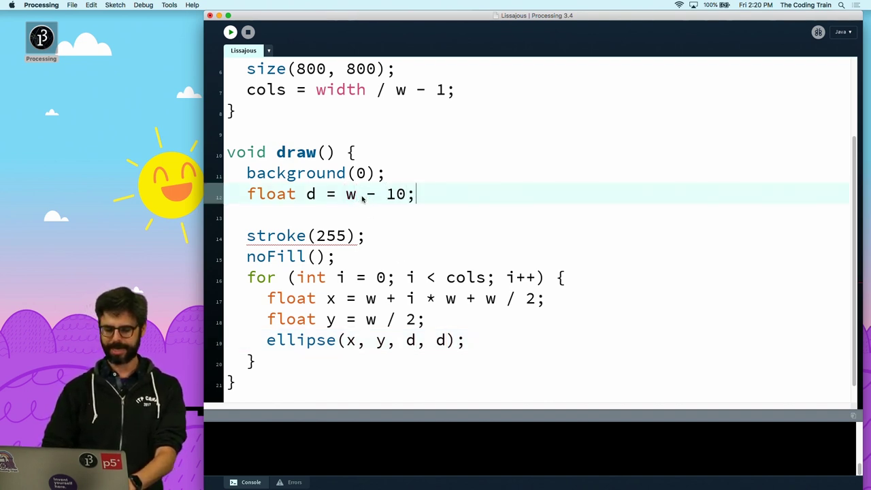
key(super+r)
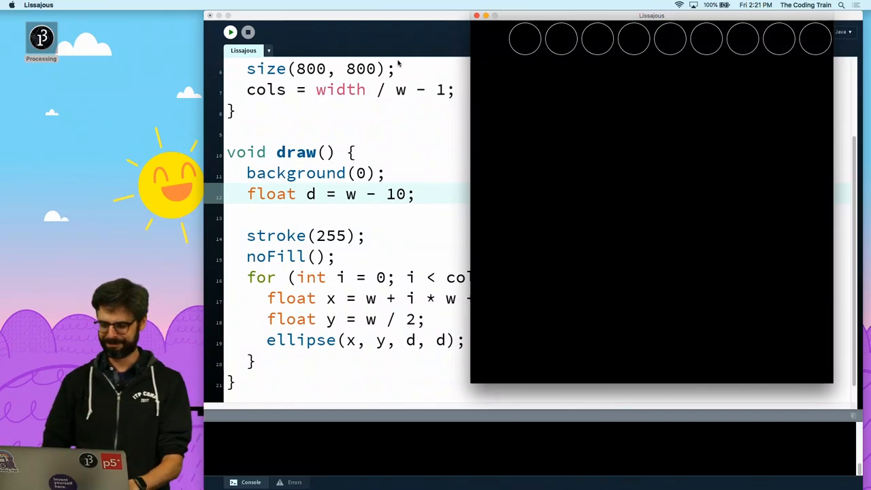
key(Escape)
click(355, 133)
scroll(355, 133, down, 1)
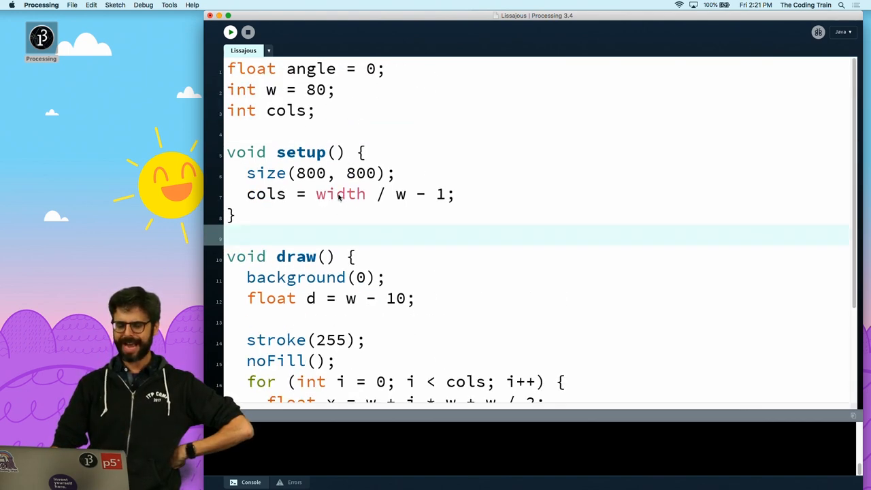
Rename the circle centre variables x and y to cx and cy inside the loop.
key(Return)
key(Return)
key(Return)
key(Return)
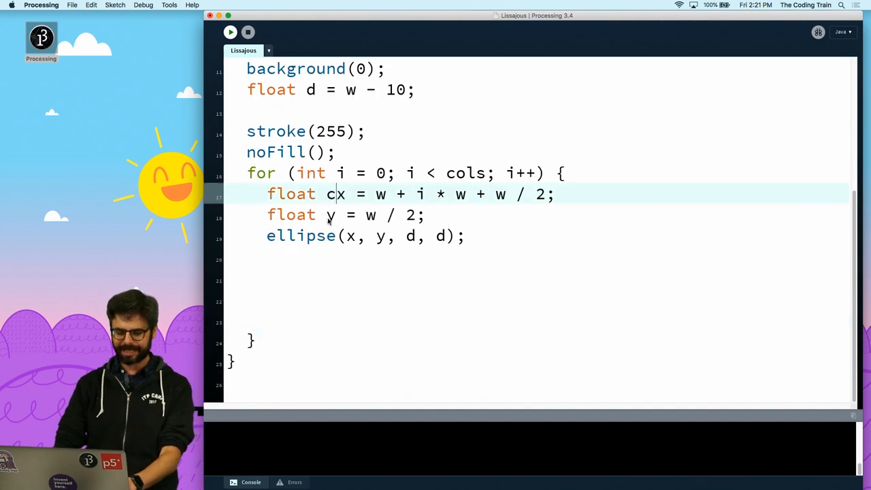
click(327, 215)
text(c)
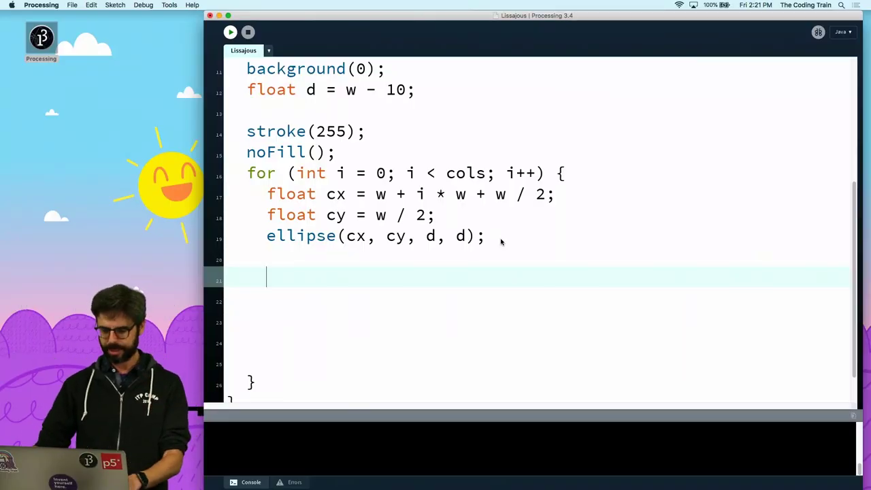
key(Up)
key(Up)
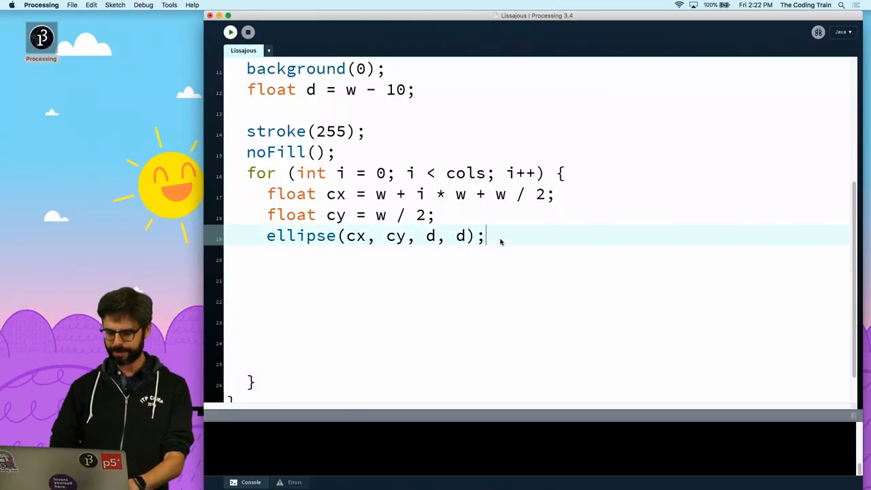
key(Return)
text(float y = r * sin(angle);)
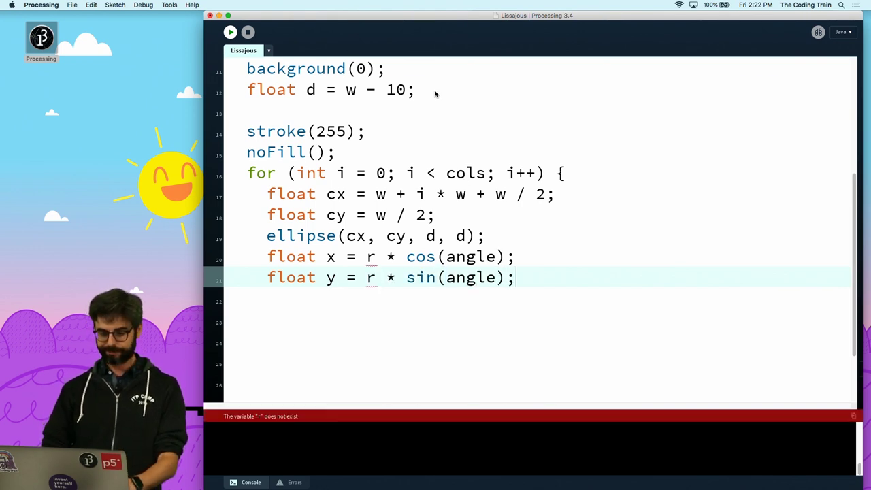
Add r = d/2, x = r*cos(angle), y = r*sin(angle), strokeWeight(8) and point(cx + x, cy + y), then auto-format.
click(436, 93)
key(Return)
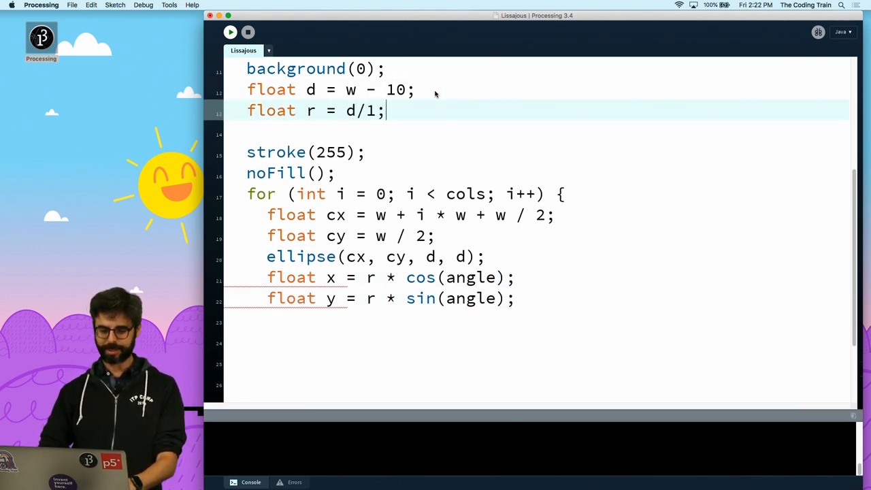
text(2)
key(super+t)
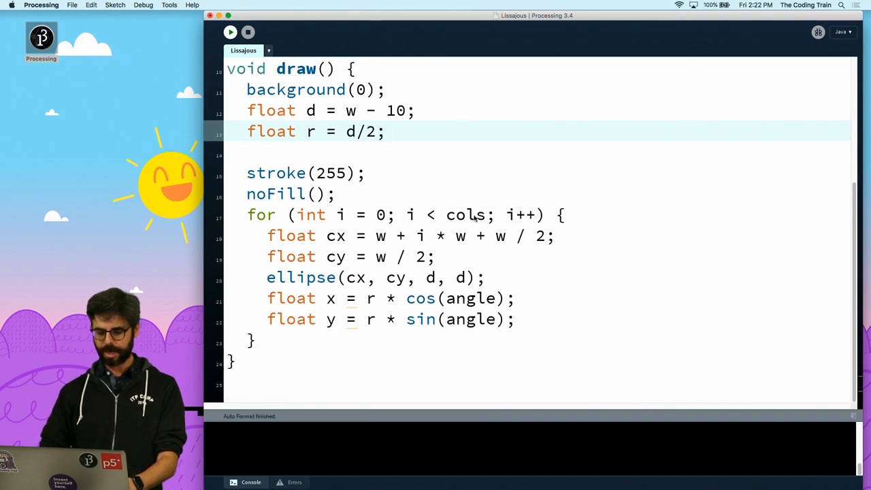
click(533, 319)
key(Return)
text(stroke)
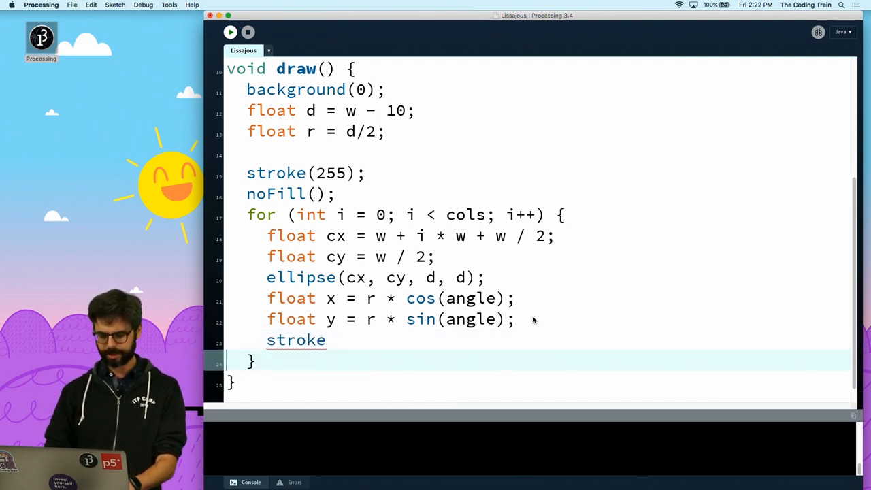
scroll(533, 319, down, 1)
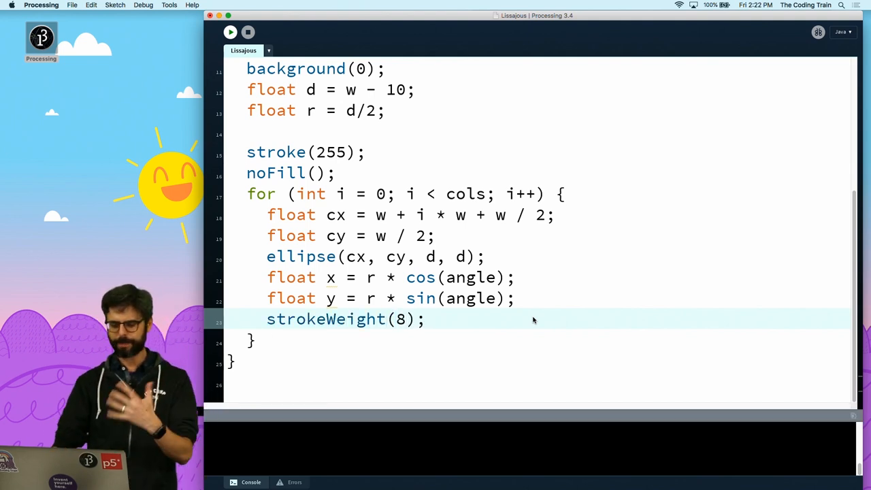
key(Return)
text(point(cx + x, cy + y);)
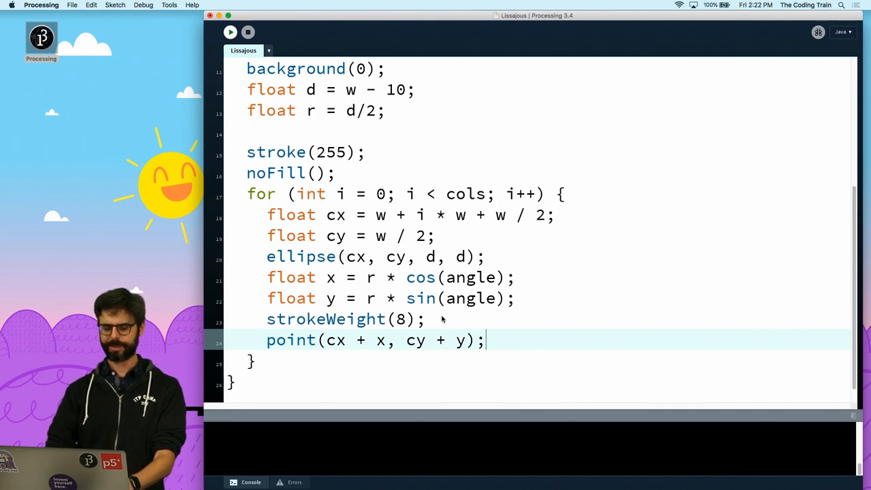
Move stroke(255) after noFill() above the loop and add strokeWeight(1) before ellipse() for thin circle outlines.
triple_click(360, 155)
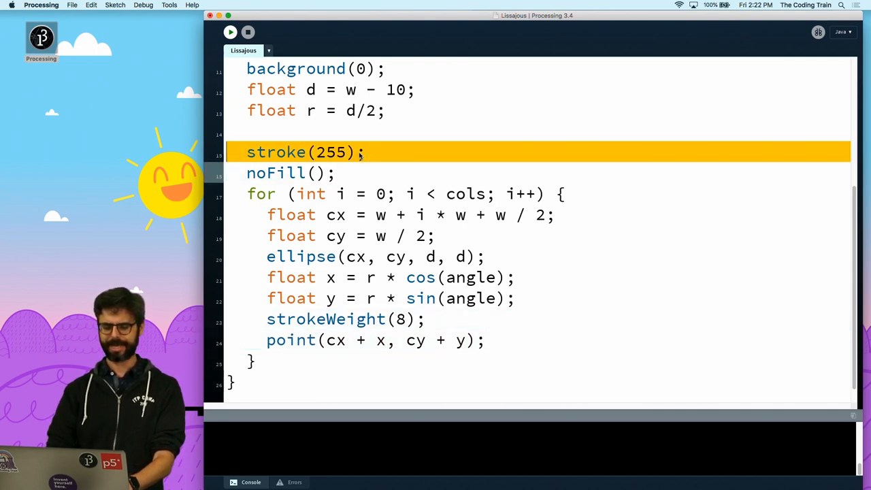
key(super+x)
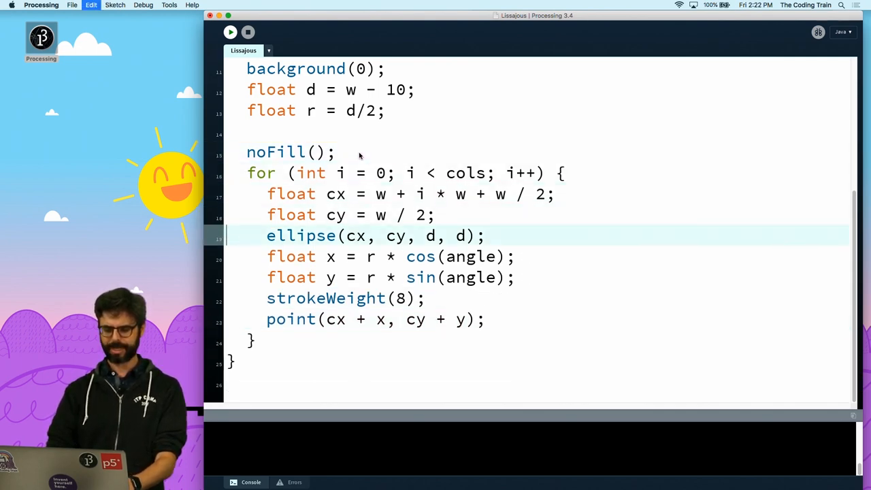
key(super+v)
key(Return)
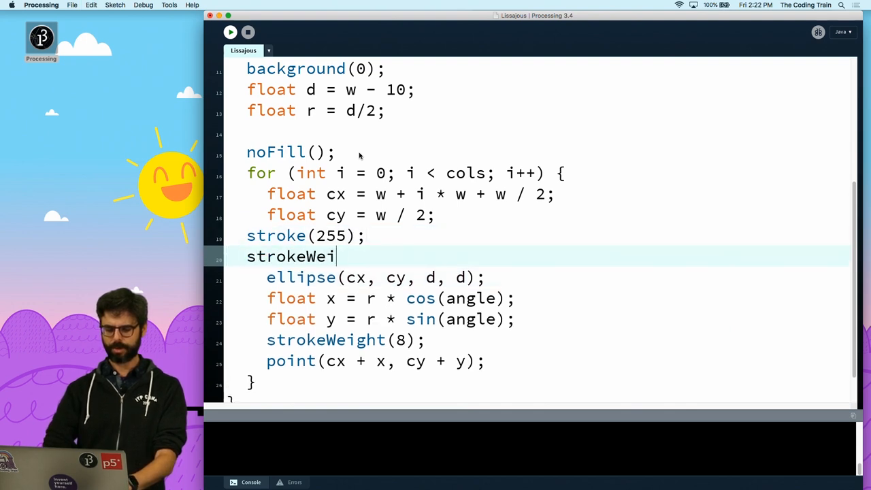
text(ght(1);)
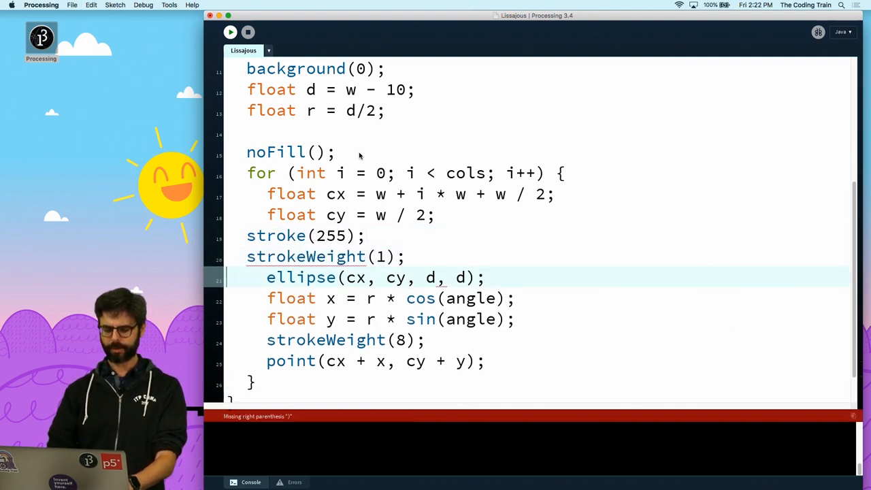
key(shift+Up)
key(super+x)
key(Up)
key(Up)
key(Up)
key(super+v)
key(Return)
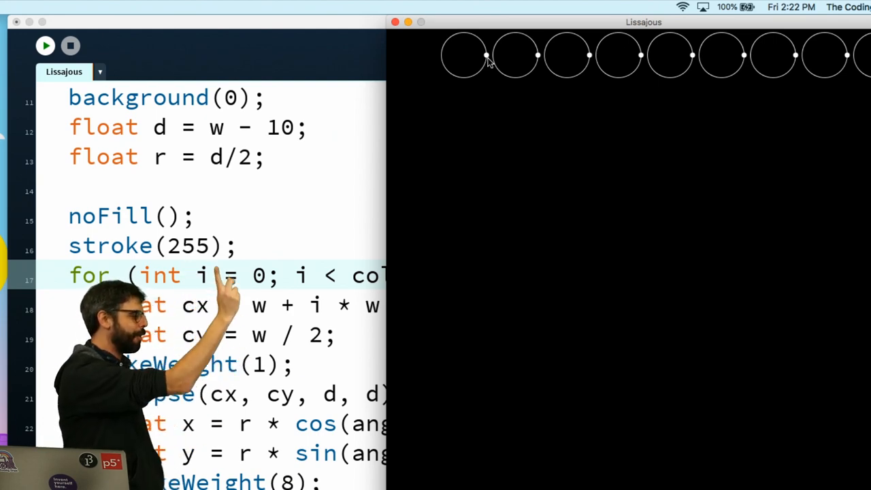
Subtract PI/2 from the angle in cos and sin, add angle += 0.01 after the loop, and run to watch the dots circle.
click(345, 175)
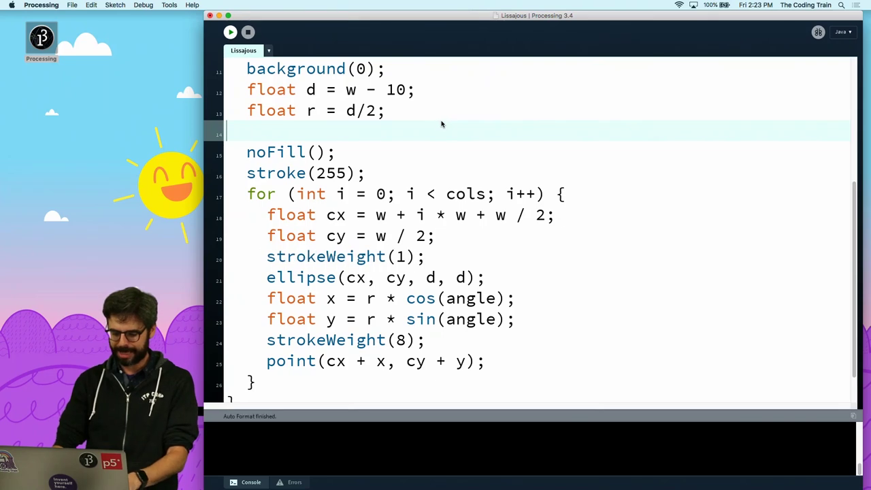
scroll(497, 233, down, 2)
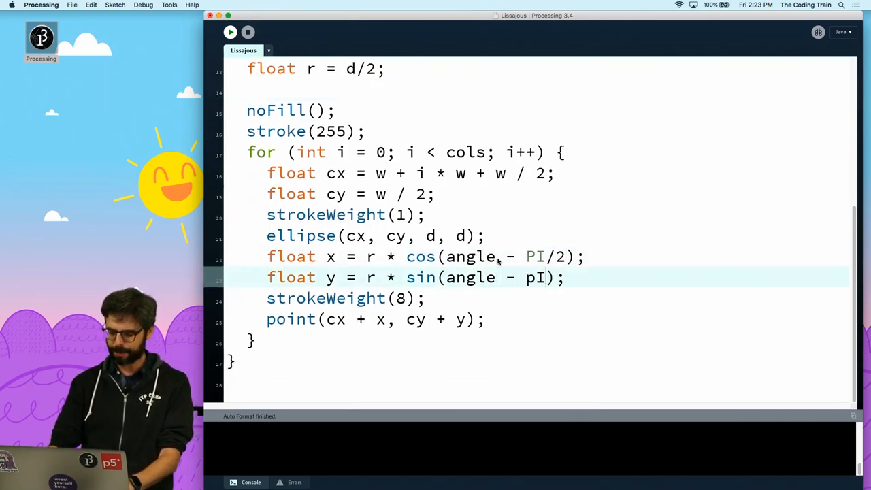
key(super+r)
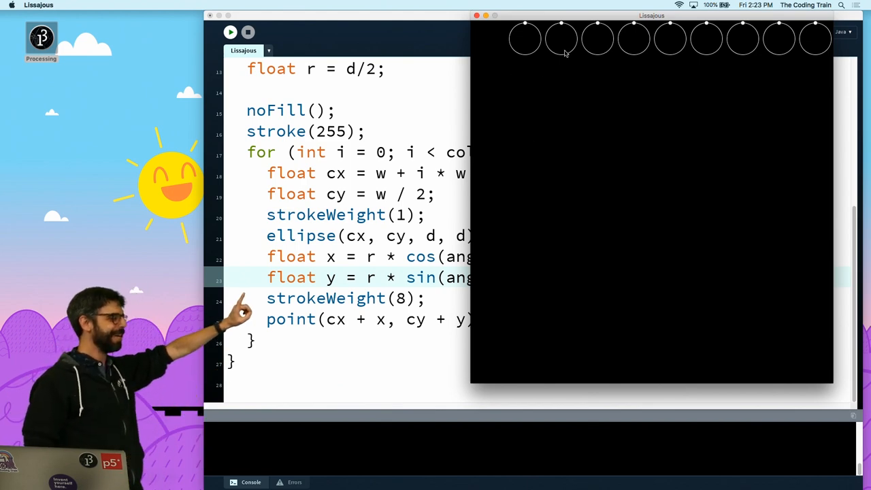
key(Escape)
scroll(420, 93, up, 10)
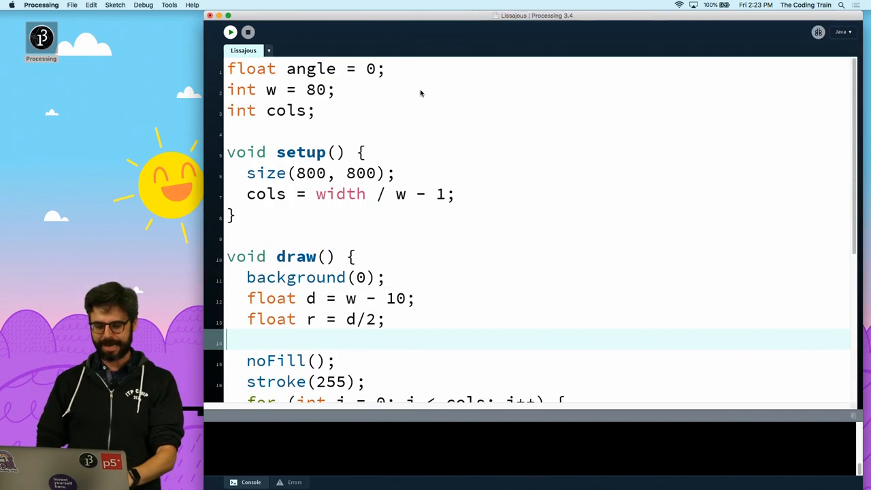
scroll(406, 165, down, 10)
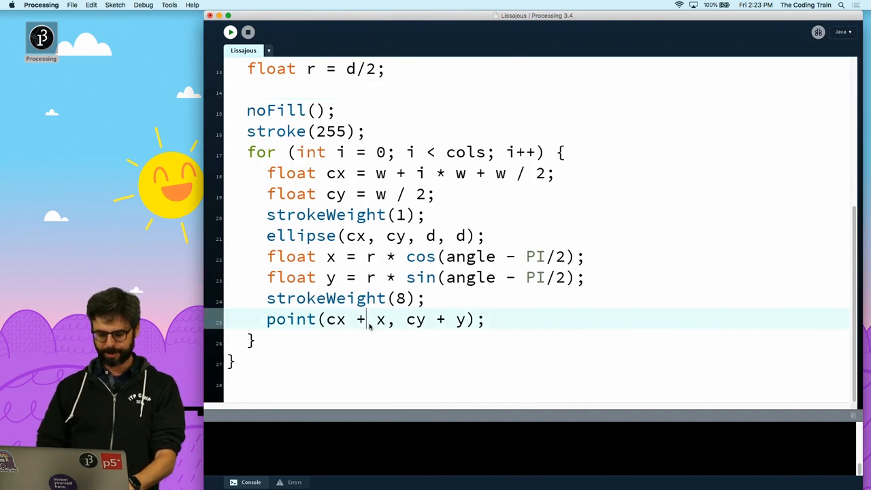
key(Return)
key(Return)
text(angle += 0.01;)
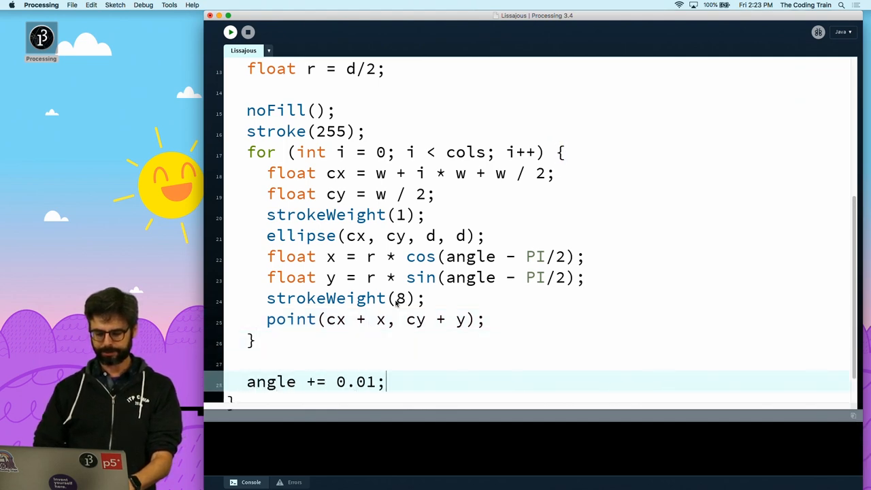
key(super+r)
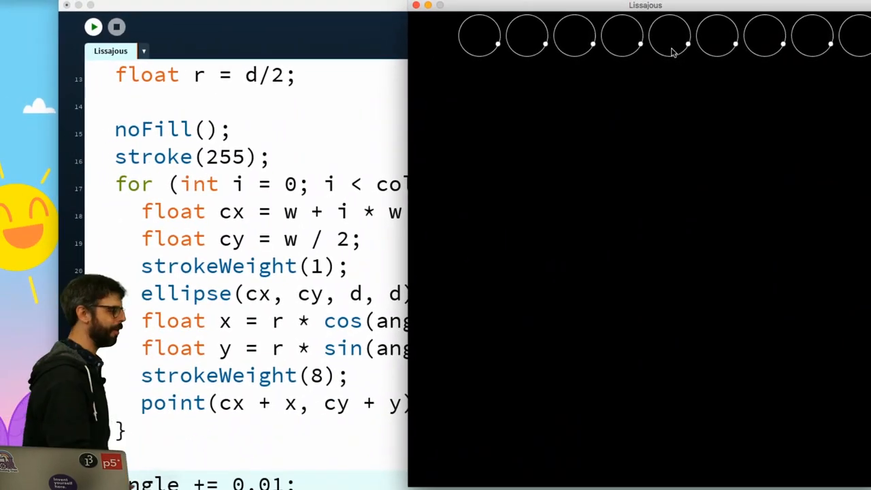
Draw a faint vertical guide line from each dot with stroke(255, 50) and strokeWeight(1).
click(272, 269)
click(444, 354)
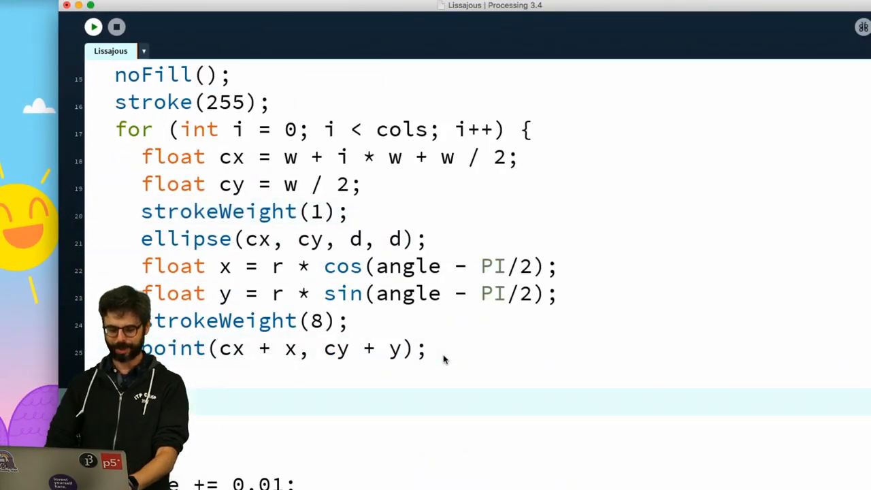
key(Return)
text(stroke(255)
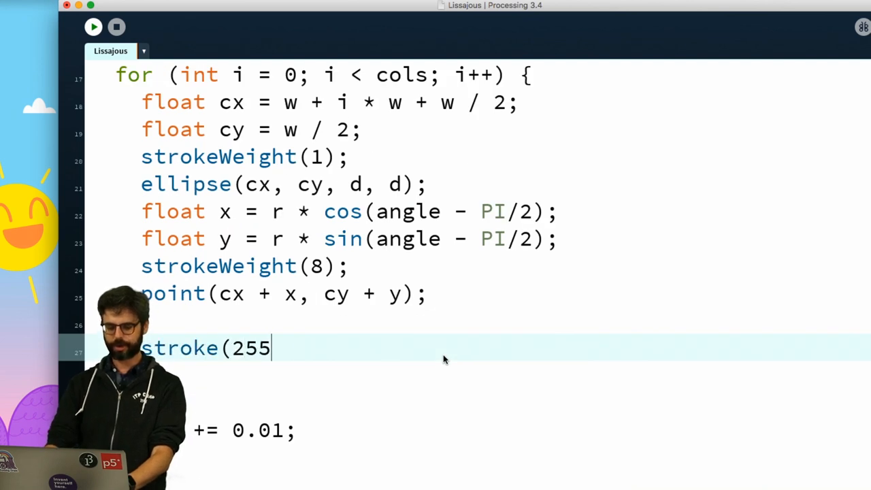
text(, 50);)
key(Return)
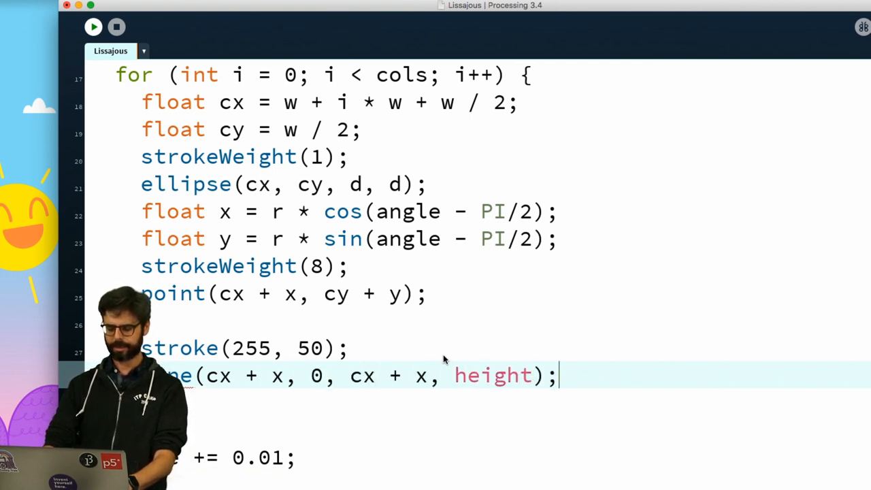
key(super+r)
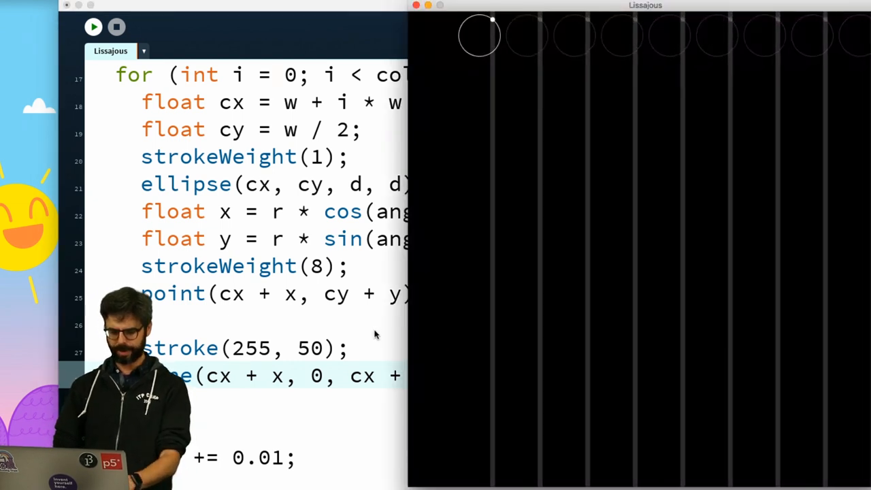
key(Escape)
key(Return)
text(strokeWeight(1);)
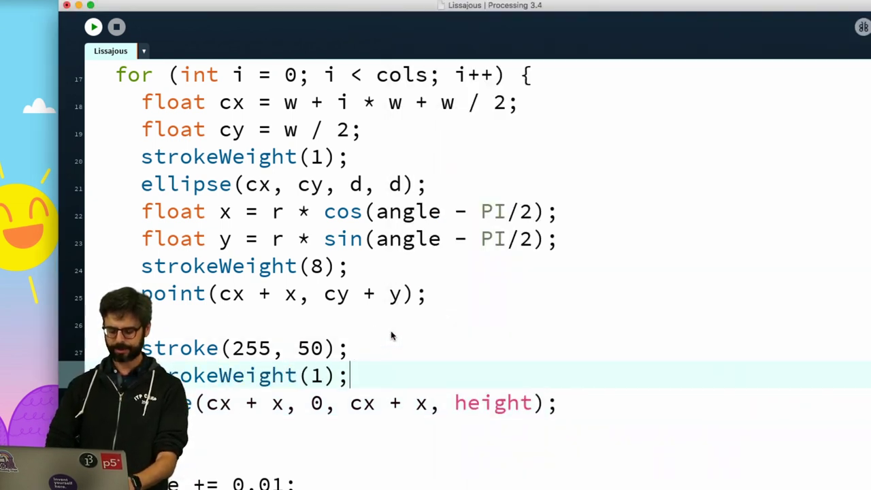
key(super+r)
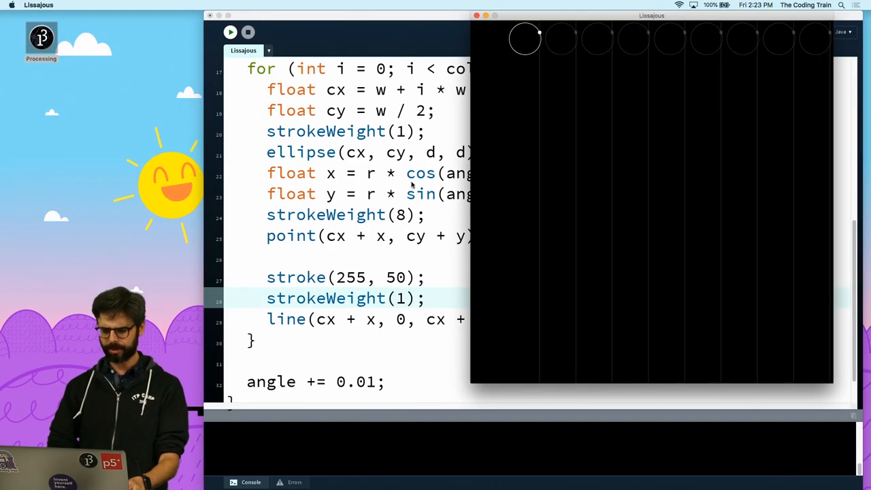
Set stroke(255) before point() and ellipse() so circles and dots stay solid white.
click(406, 215)
key(Return)
text(stroke(255);)
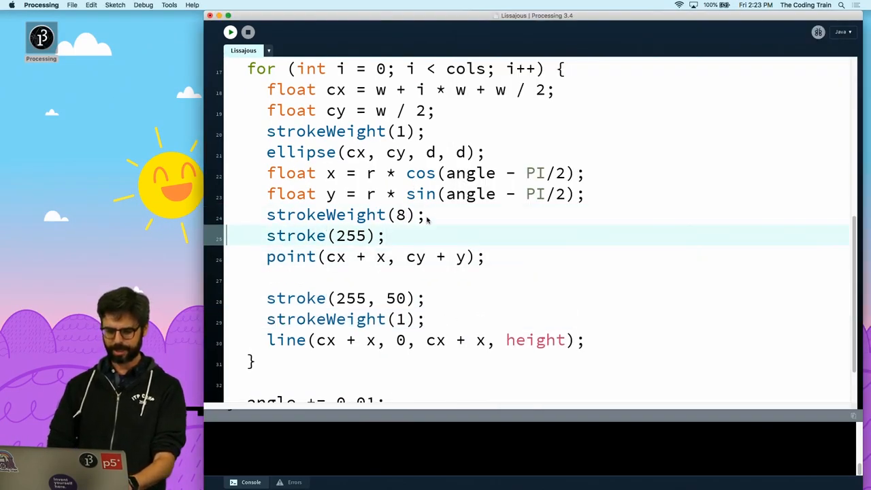
key(shift+Up)
key(Up)
key(Up)
key(super+v)
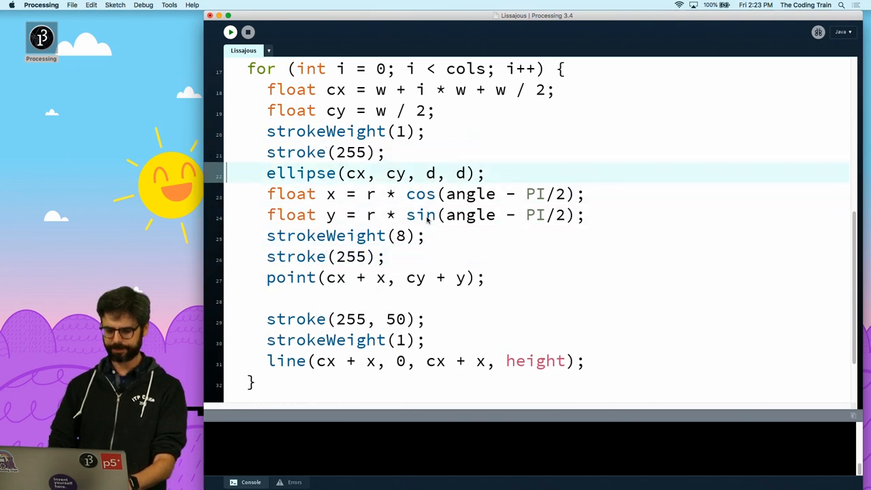
key(super+r)
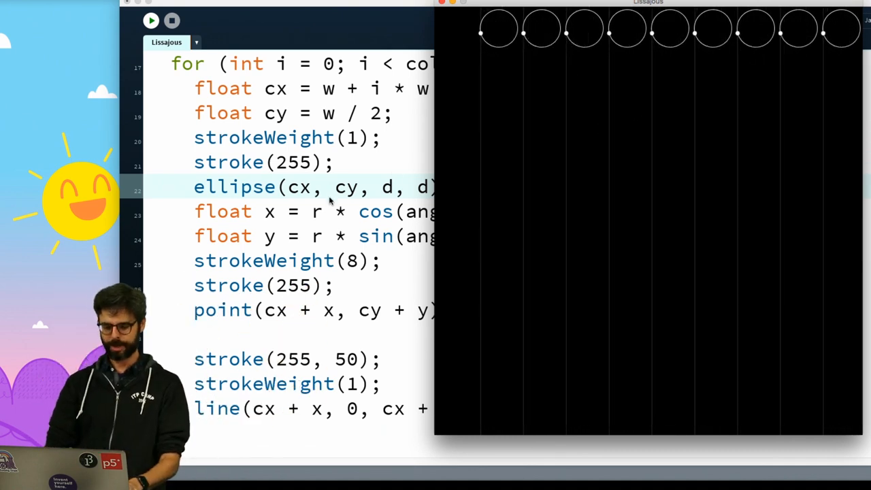
Multiply angle by (i + 1) inside both cos() and sin() so each dot orbits at its own speed.
key(Escape)
key(super+Tab)
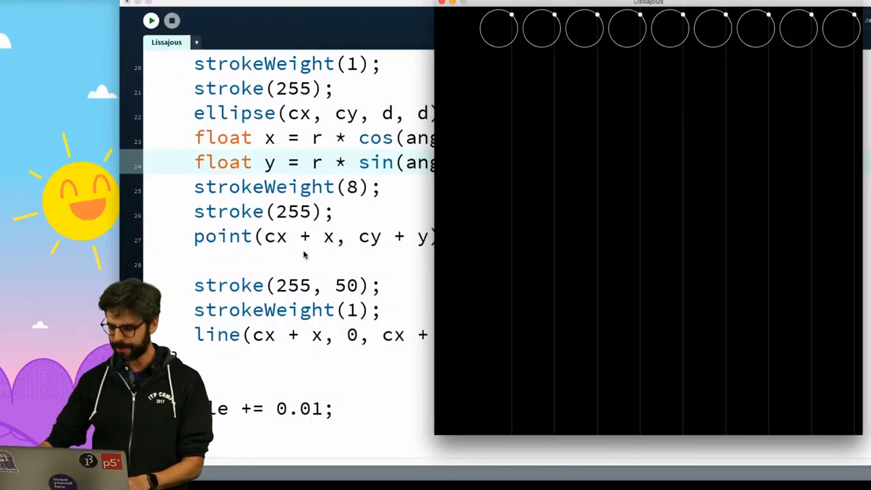
click(242, 285)
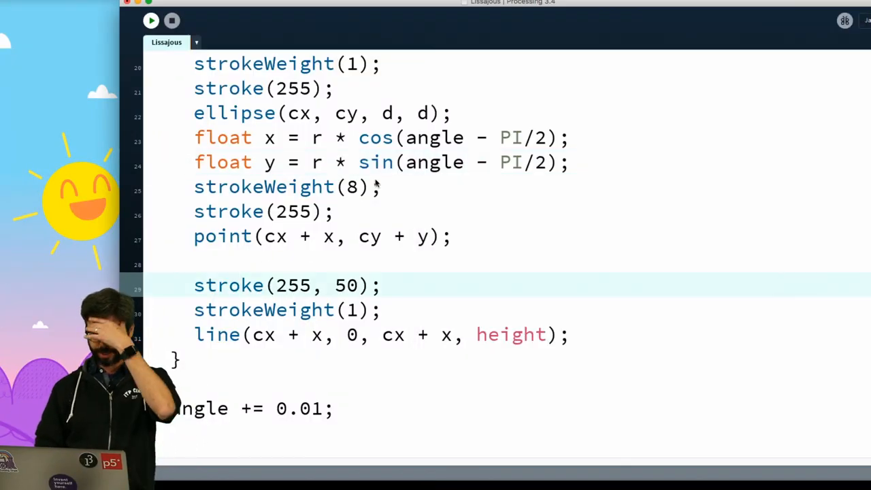
click(457, 144)
scroll(460, 144, up, 5)
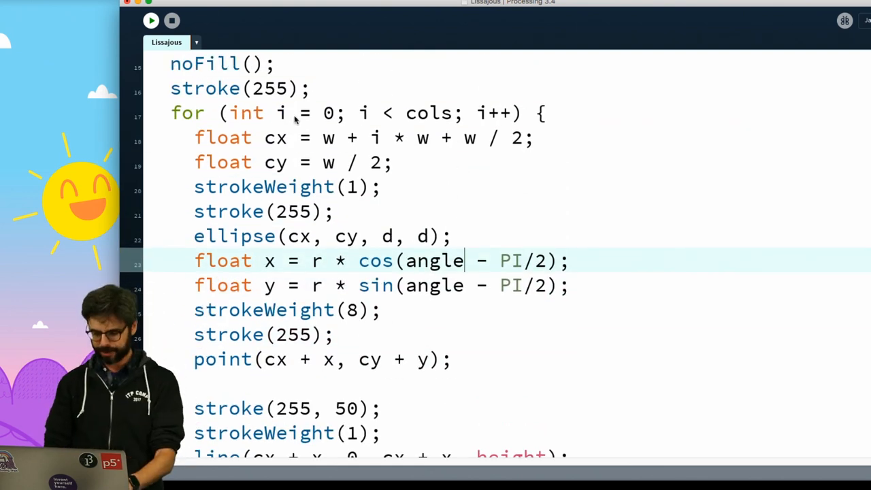
text(* (i + 1)
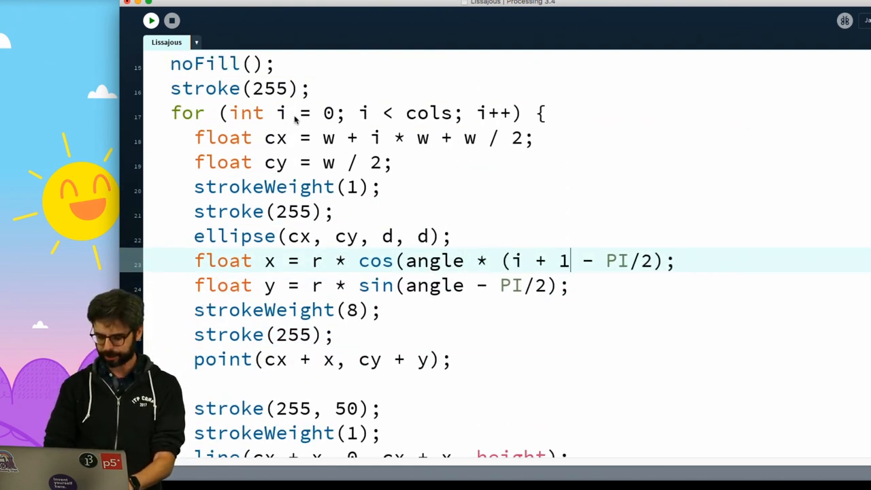
drag(475, 260, 582, 260)
key(super+c)
click(469, 285)
key(super+v)
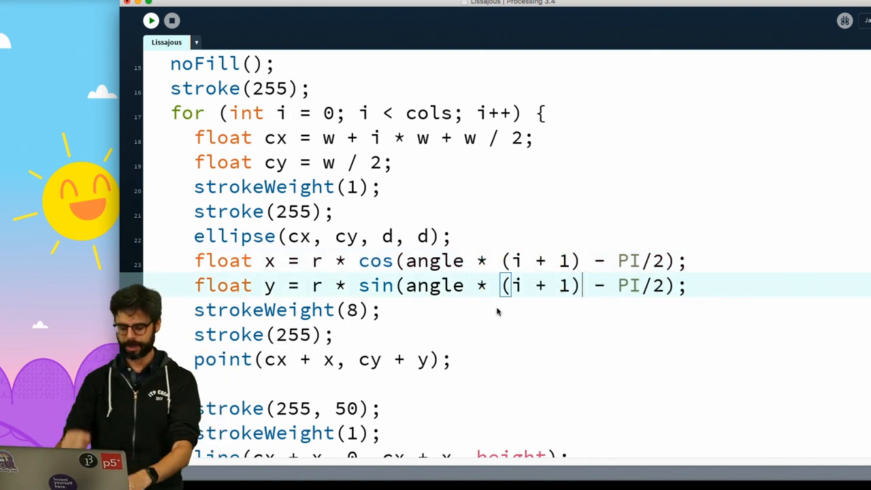
Run to check the varied speeds and remove the blank line before stroke(255, 50).
key(super+r)
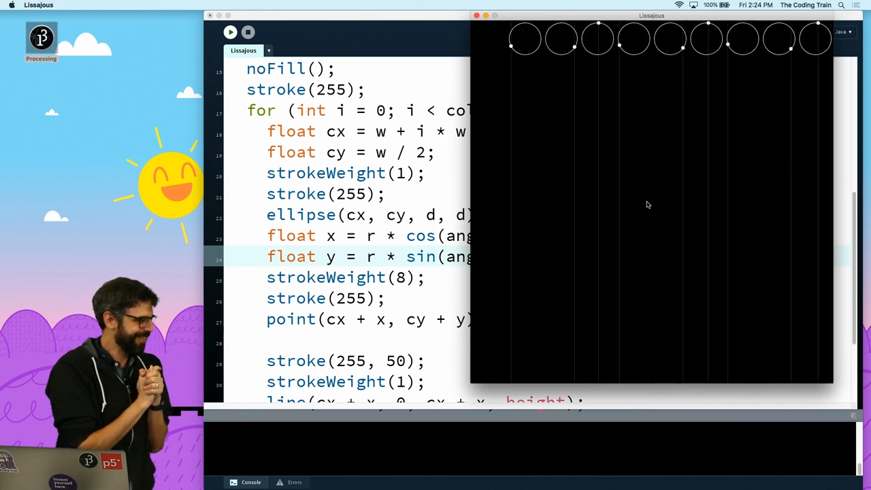
key(Escape)
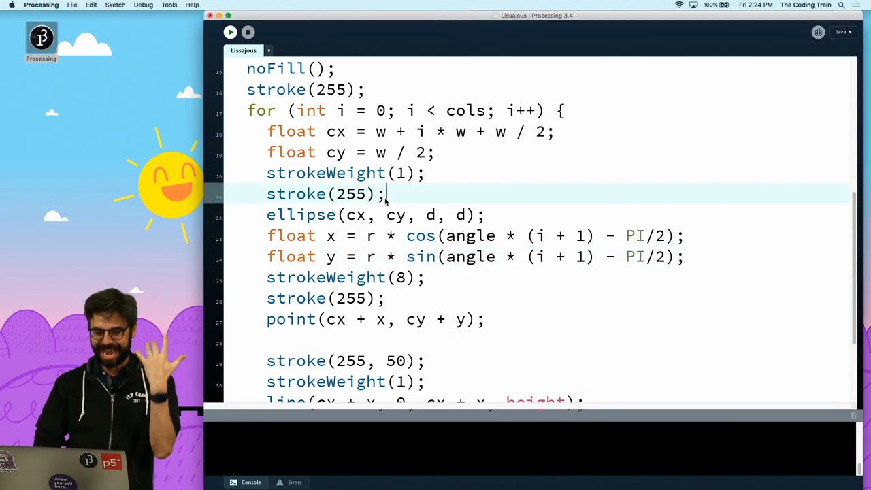
scroll(387, 202, down, 6)
click(383, 217)
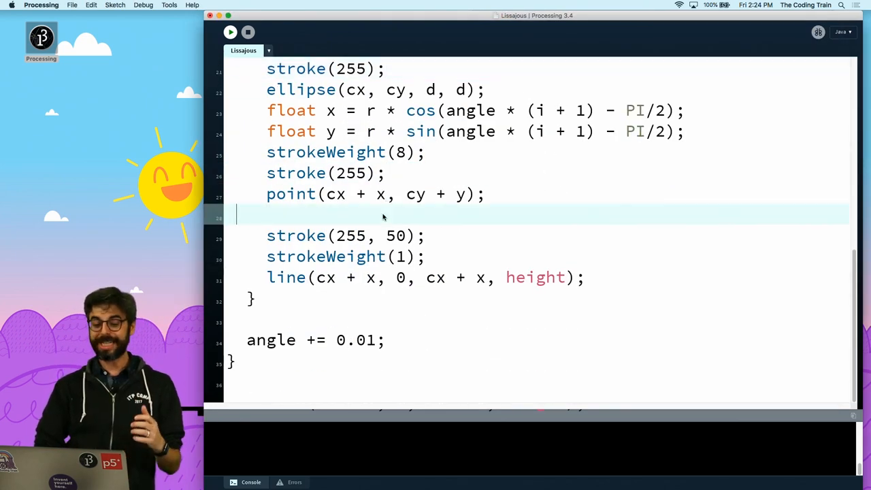
key(BackSpace)
scroll(383, 217, up, 5)
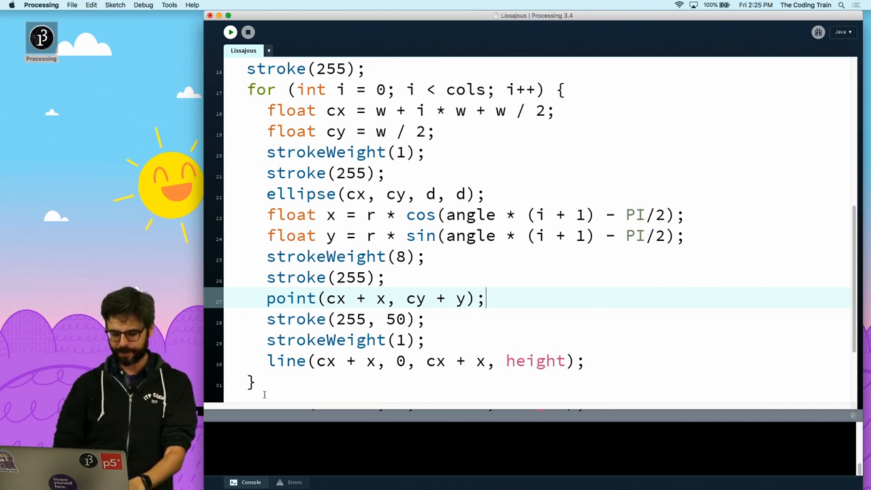
Duplicate the noFill()/column loop block below itself and auto-format the code.
drag(265, 385, 226, 71)
scroll(538, 204, up, 4)
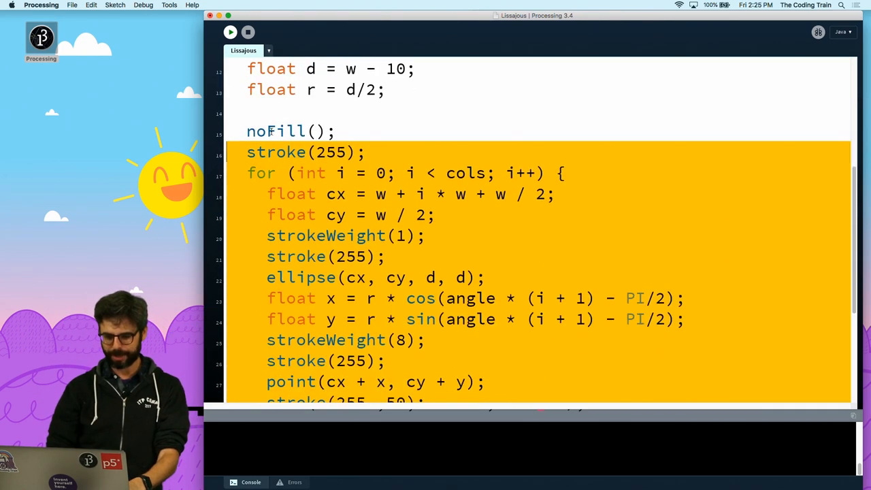
drag(237, 132, 234, 134)
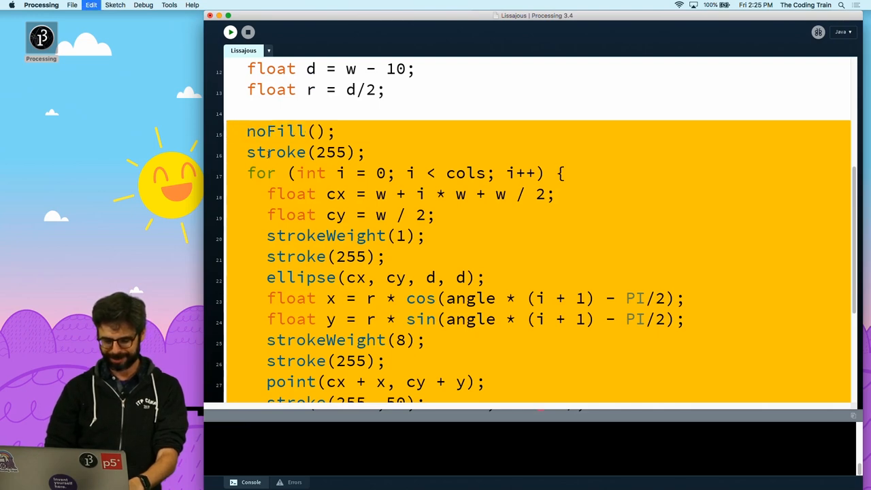
scroll(537, 232, down, 5)
key(Right)
key(Return)
key(Return)
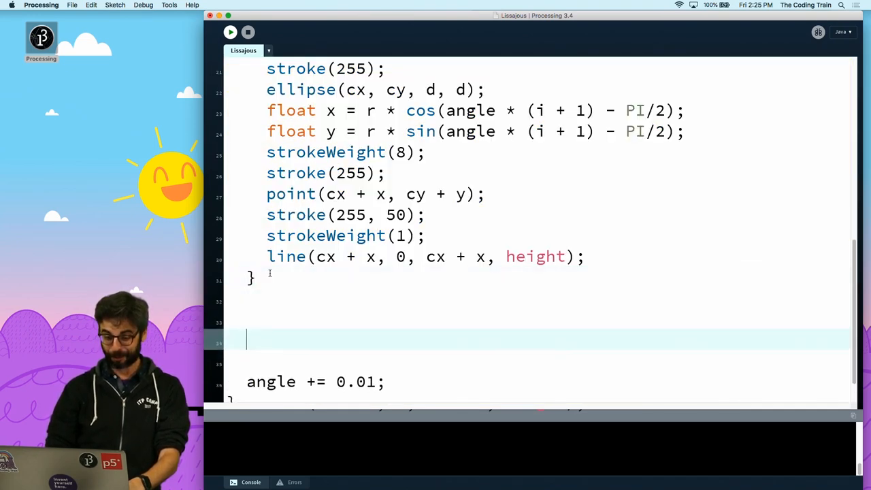
key(super+v)
key(super+t)
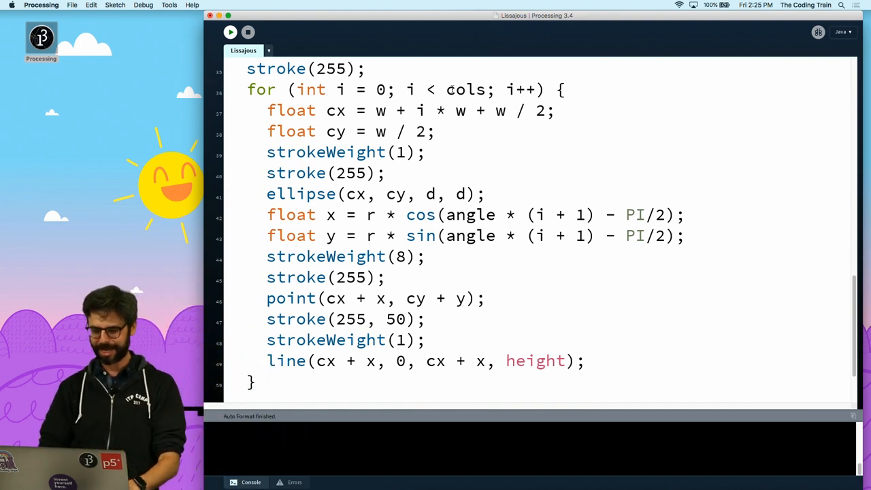
In the copy, swap the cx and cy formulas so circles run down the left column.
click(347, 111)
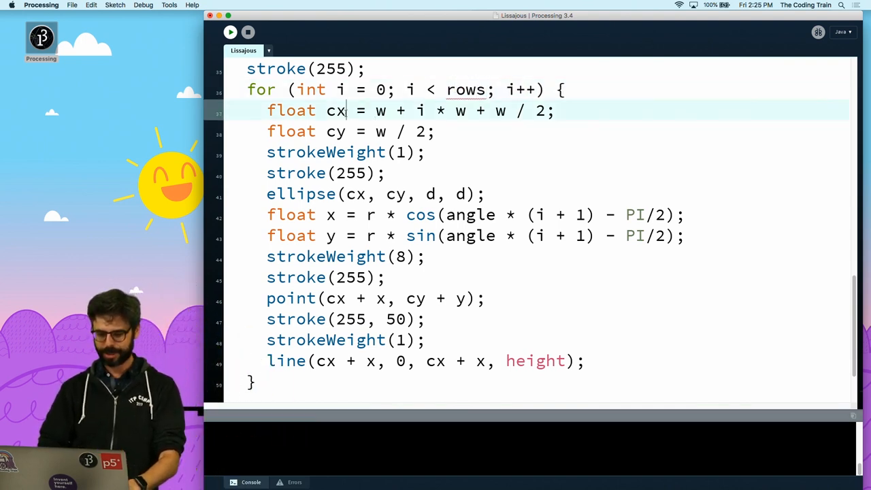
text(y)
key(Down)
key(BackSpace)
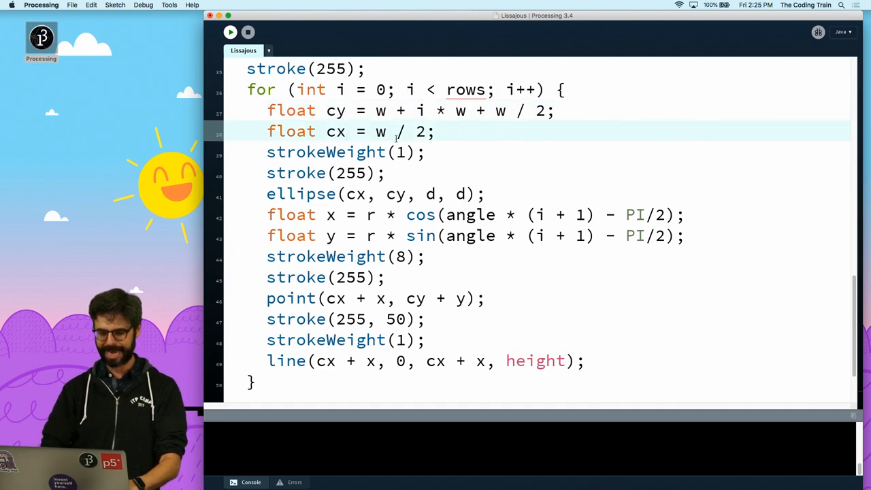
key(shift+Down)
key(super+x)
key(Up)
key(super+v)
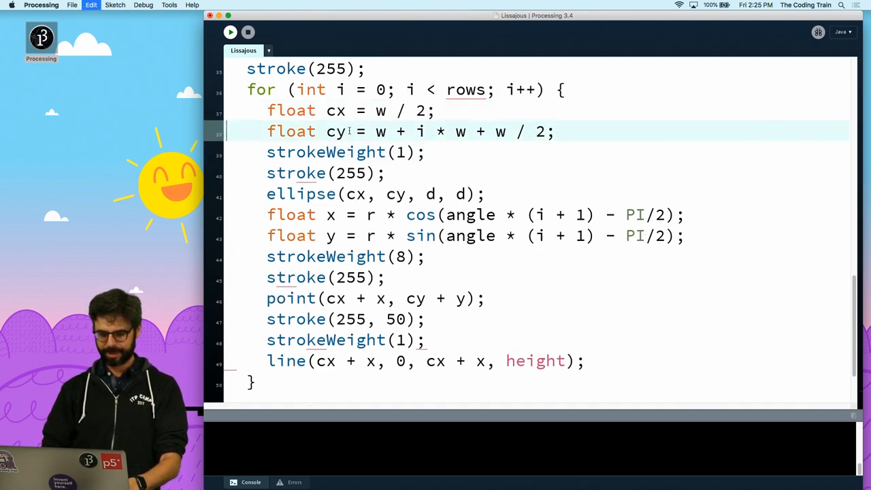
scroll(380, 199, down, 1)
scroll(381, 200, down, 2)
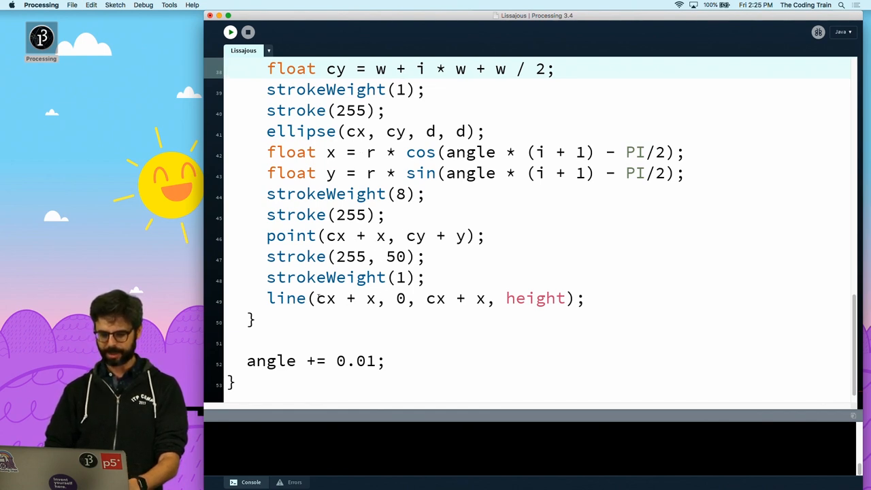
Make the copied guide line horizontal: line(0, cy + y, width, cy + y).
drag(316, 298, 384, 298)
text(0, c)
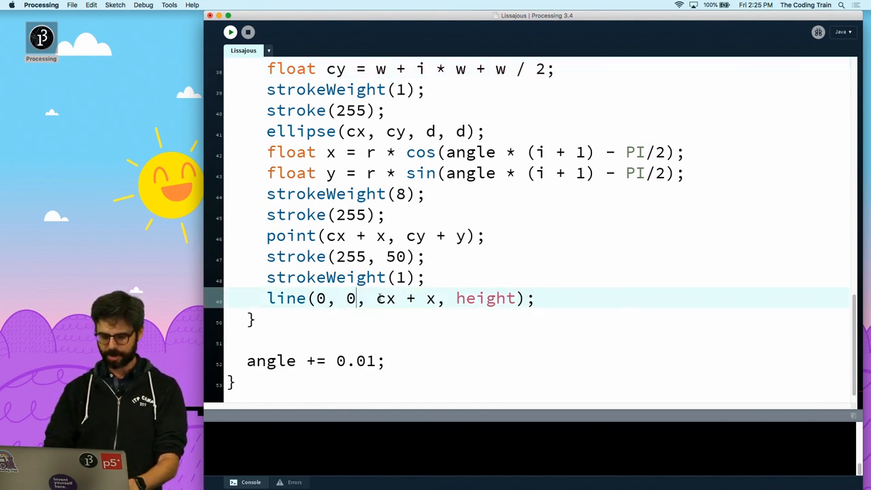
text(y + y)
drag(427, 300, 487, 300)
text(width, )
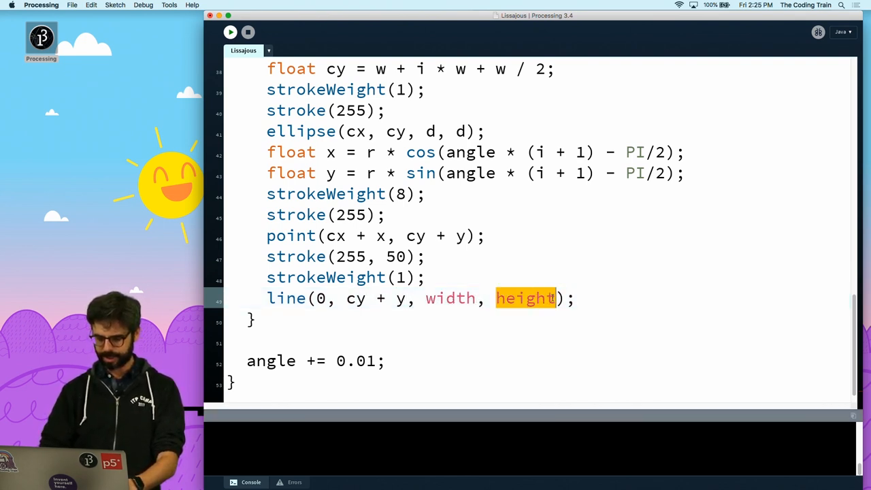
text(cy + y)
Declare int rows and compute rows = height / w - 1 in setup(), then run the grid.
key(super+r)
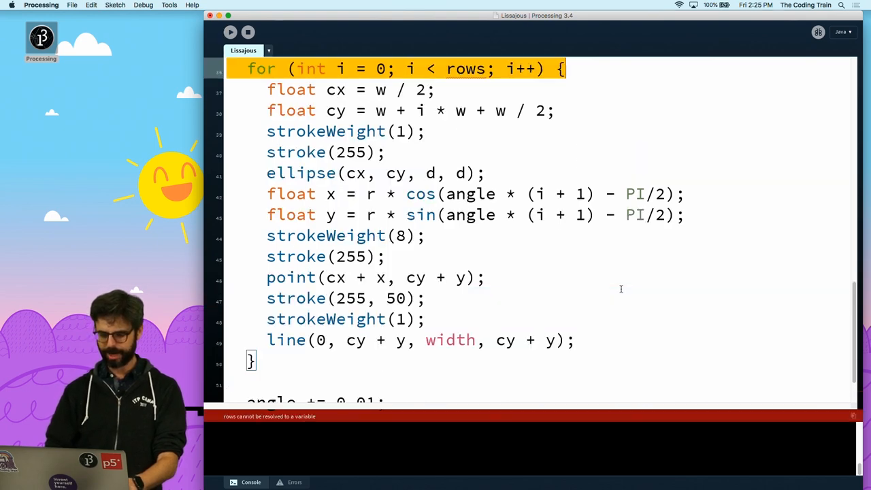
scroll(602, 273, up, 5)
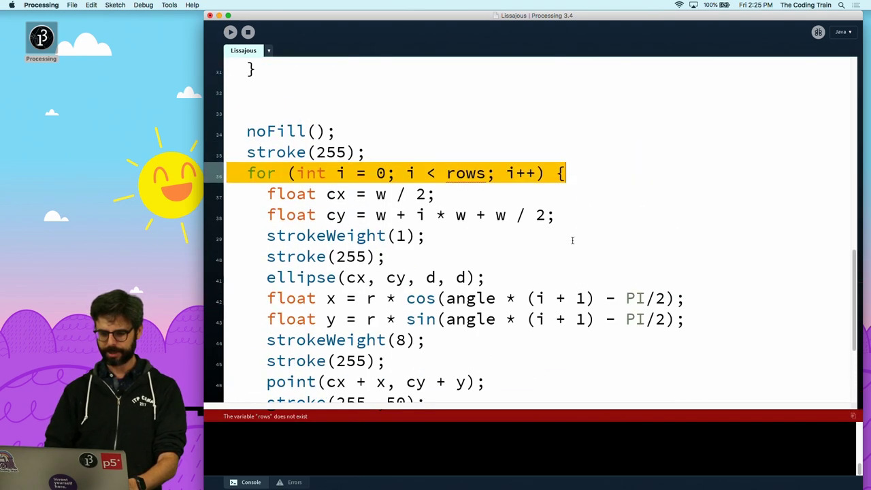
click(478, 179)
scroll(478, 179, up, 5)
scroll(479, 179, up, 5)
scroll(478, 179, up, 3)
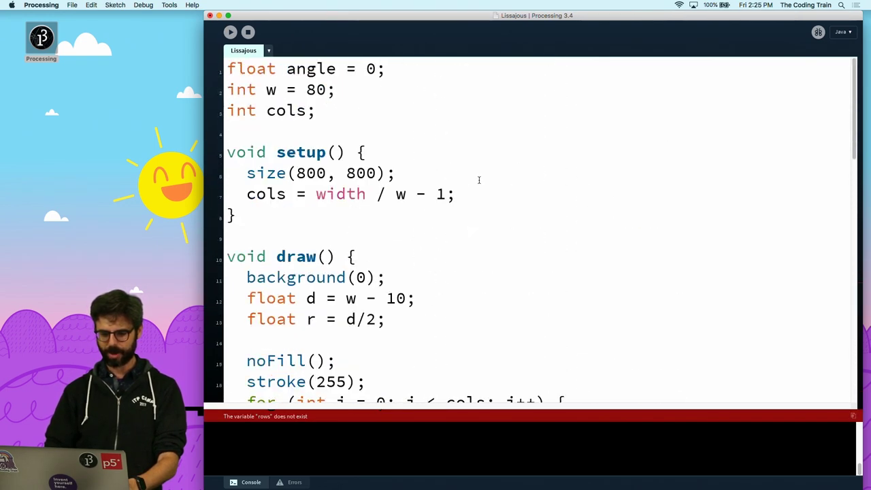
right_click(404, 127)
click(347, 113)
key(Return)
text(int rows;)
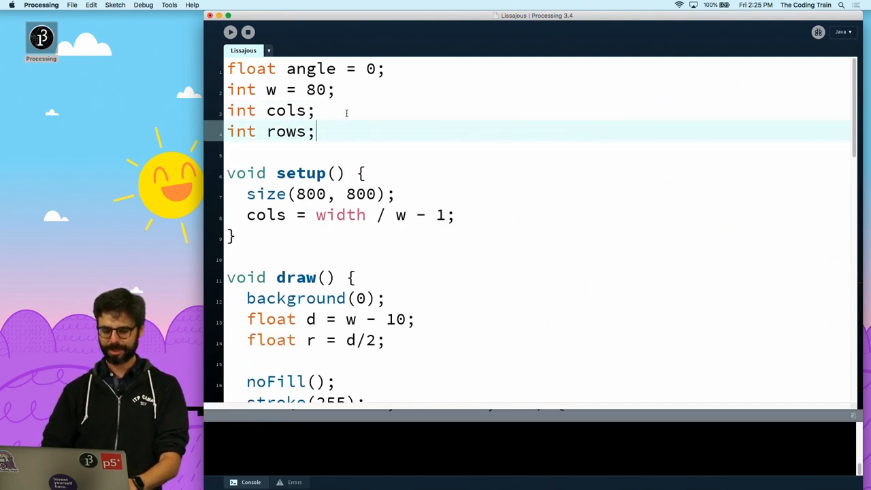
click(469, 212)
key(Return)
text(rows = height / w - 1;)
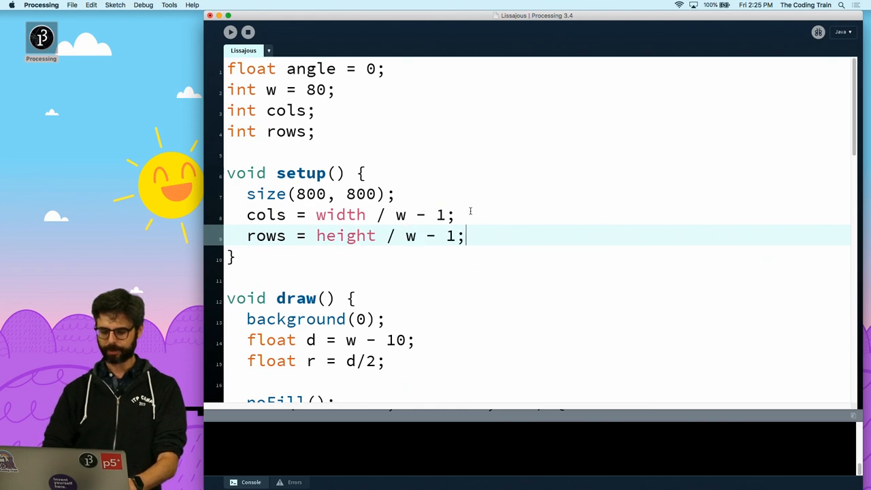
key(super+r)
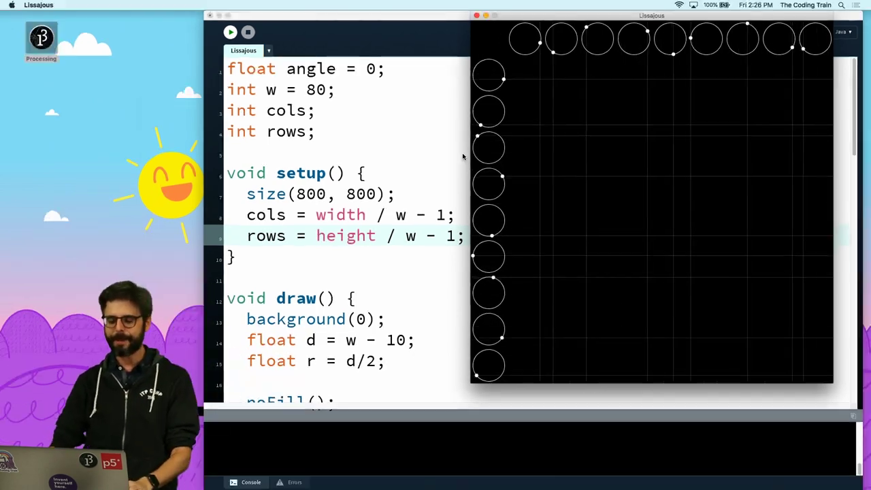
Create a new Curve tab holding an empty class Curve { }.
key(Escape)
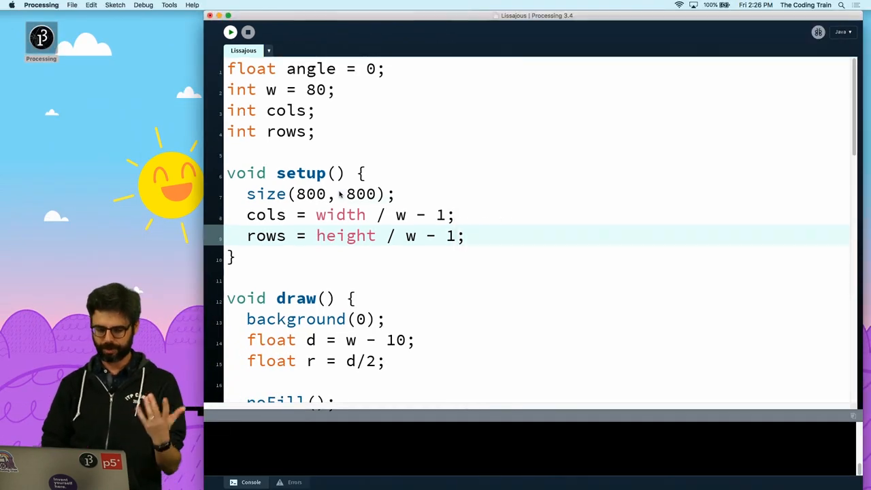
click(339, 194)
click(268, 51)
click(299, 100)
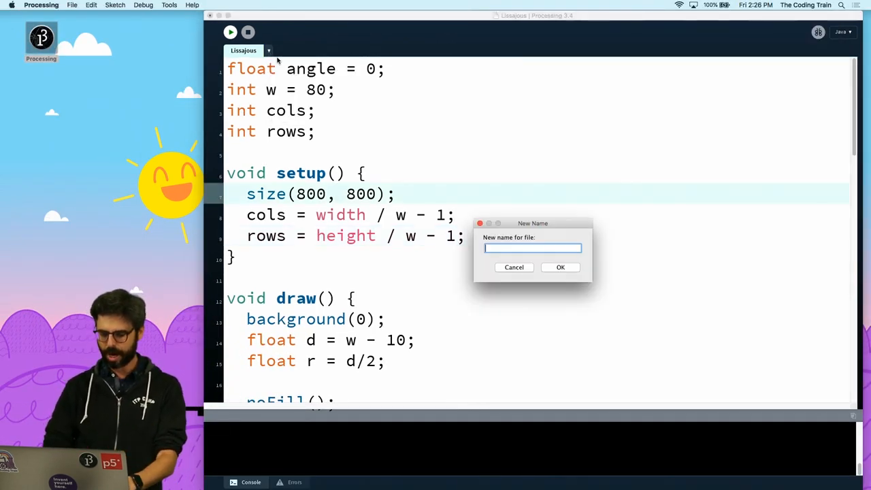
text(Curve)
key(Return)
text(class Curve)
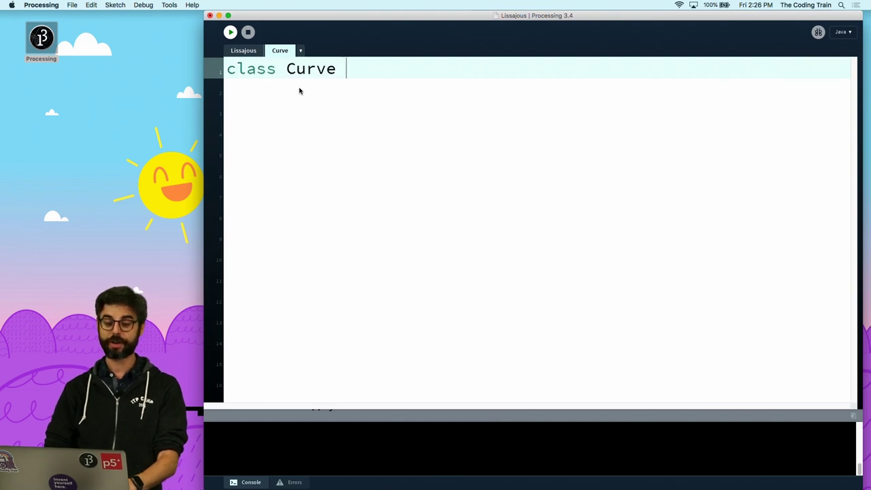
text({)
key(Return)
key(Return)
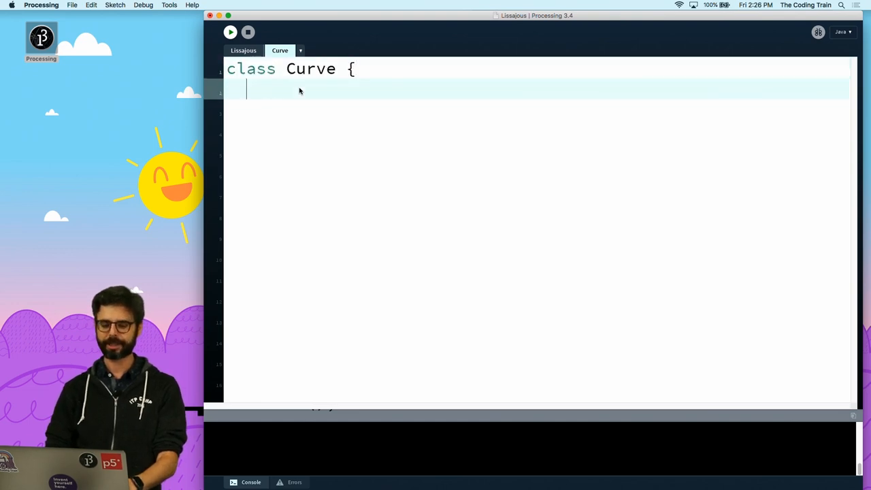
key(Return)
text(})
Check the running Lissajous sketch, then return to the Curve class body to add a field.
click(244, 50)
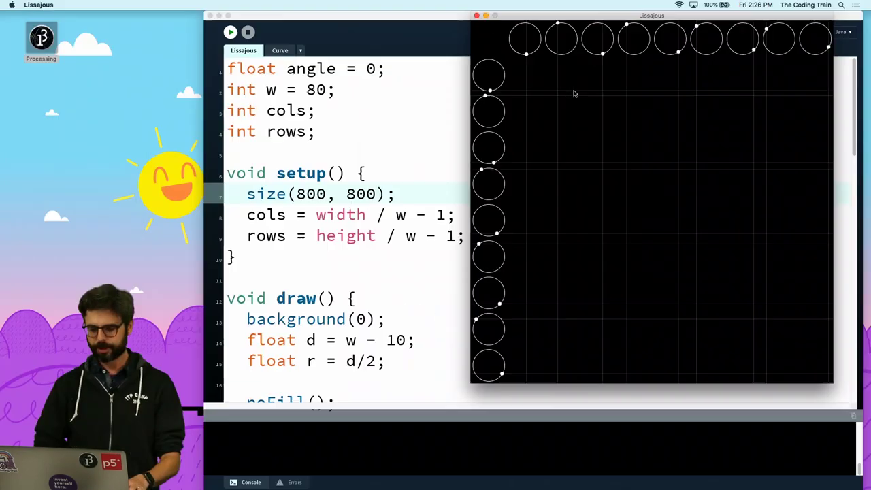
key(Escape)
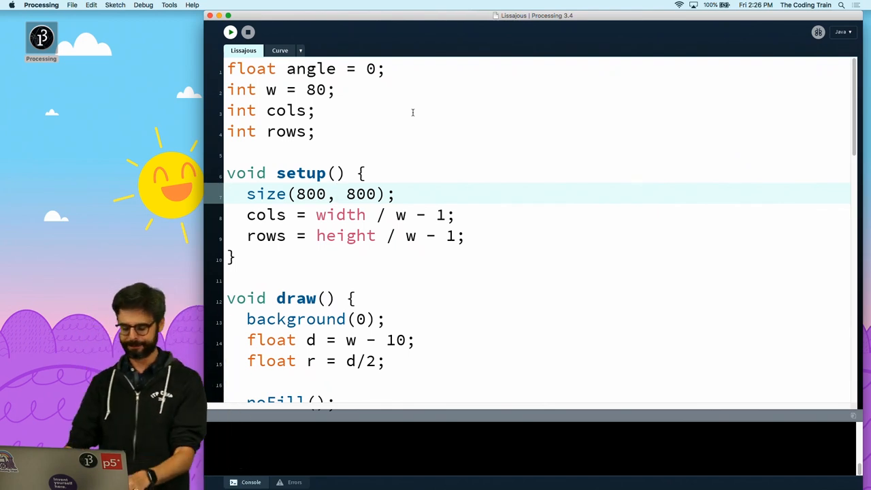
key(super+Tab)
key(super+Tab)
key(super+Tab)
click(280, 50)
click(288, 94)
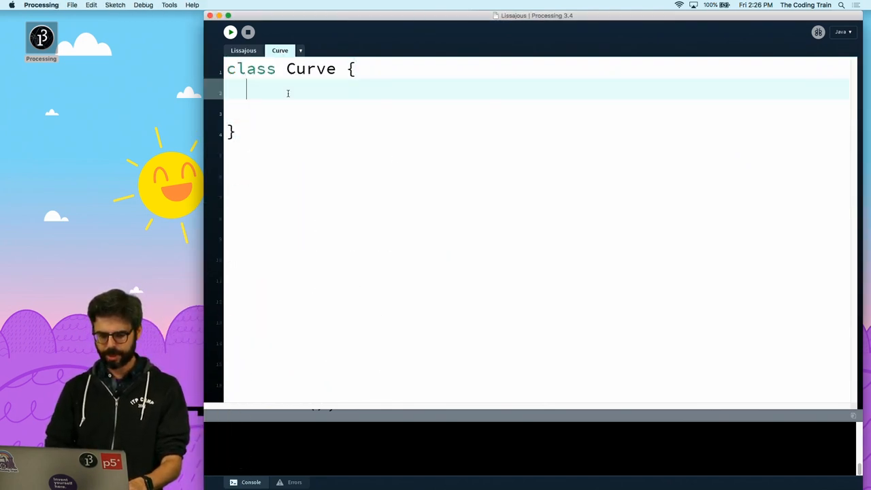
key(Return)
text(l)
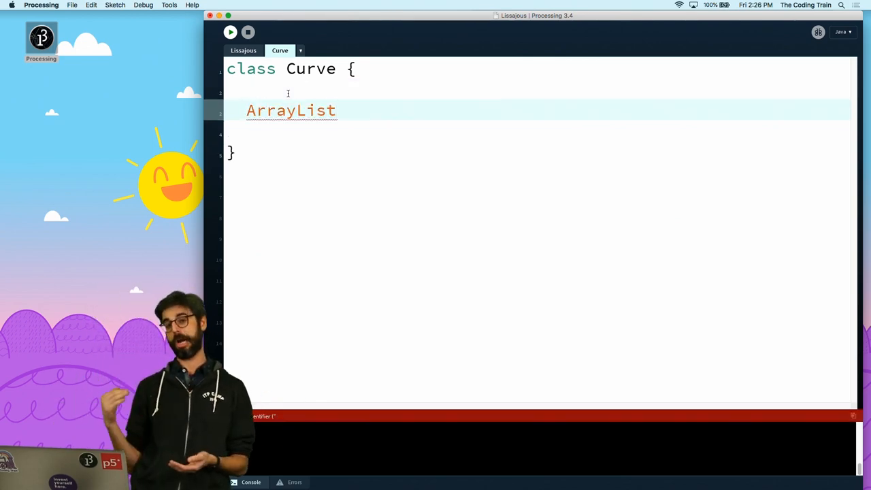
text(<PVector>)
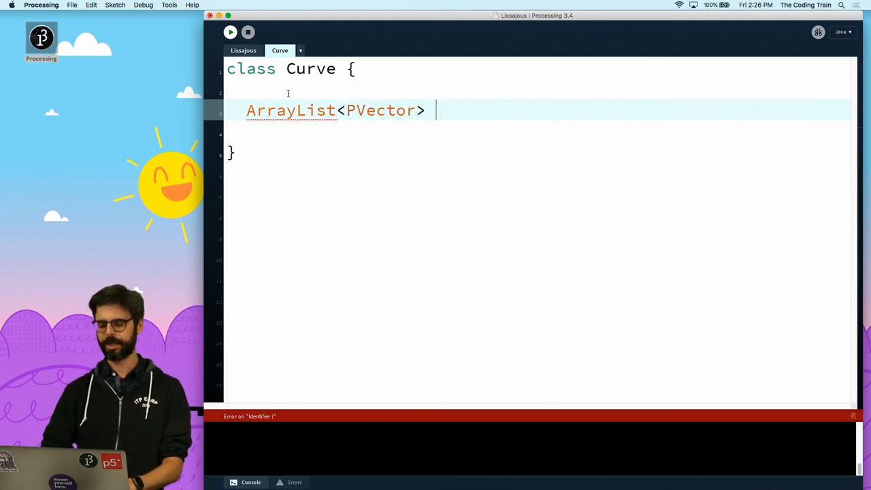
Add a Curve() constructor that sets path = new ArrayList<PVector>().
key(Return)
key(Return)
text(Curve()
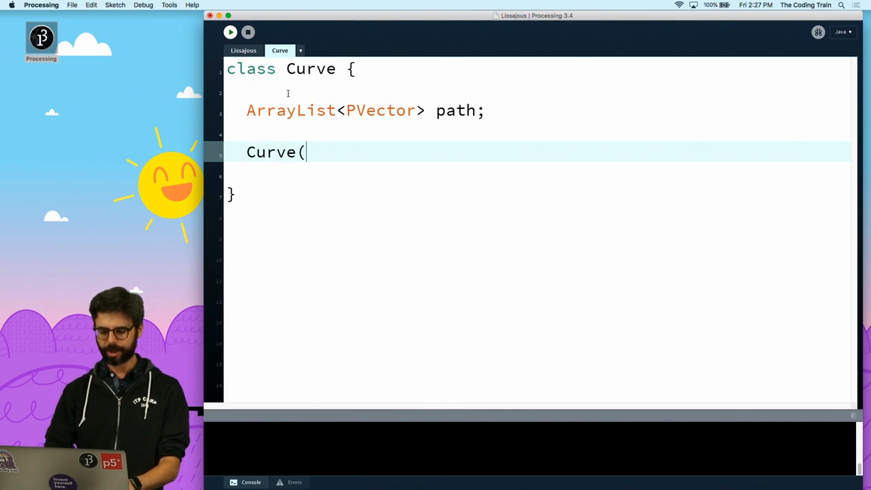
text() {)
key(Return)
key(Return)
key(BackSpace)
key(BackSpace)
key(Return)
key(Return)
text(})
key(Up)
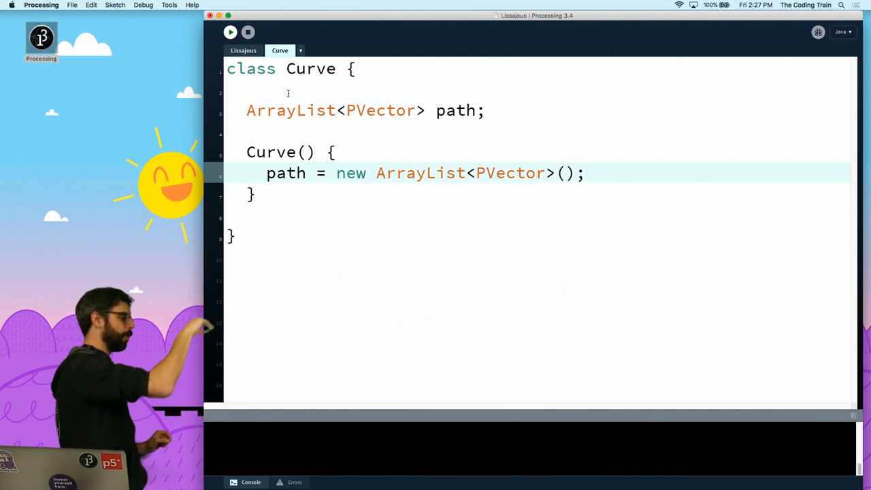
Add addPoint(float x, float y) storing path.add(new PVector(x, y)).
key(Down)
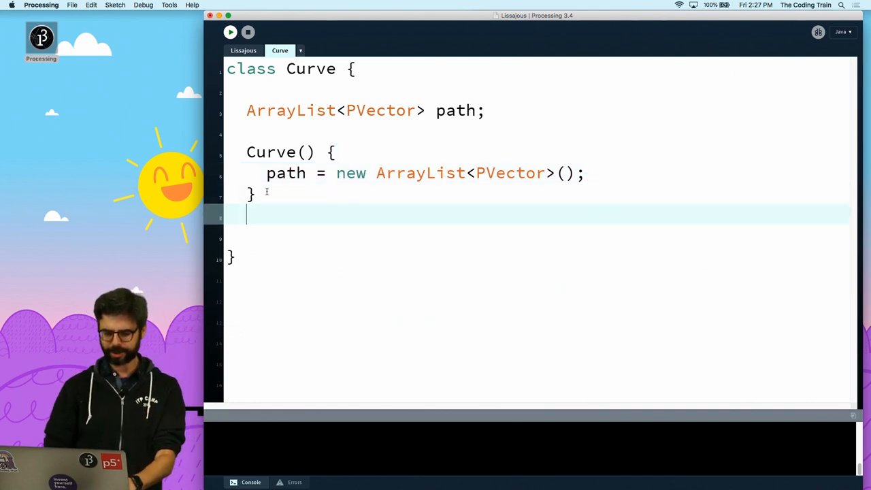
key(Return)
key(Return)
text(addPoint(float x, float y)
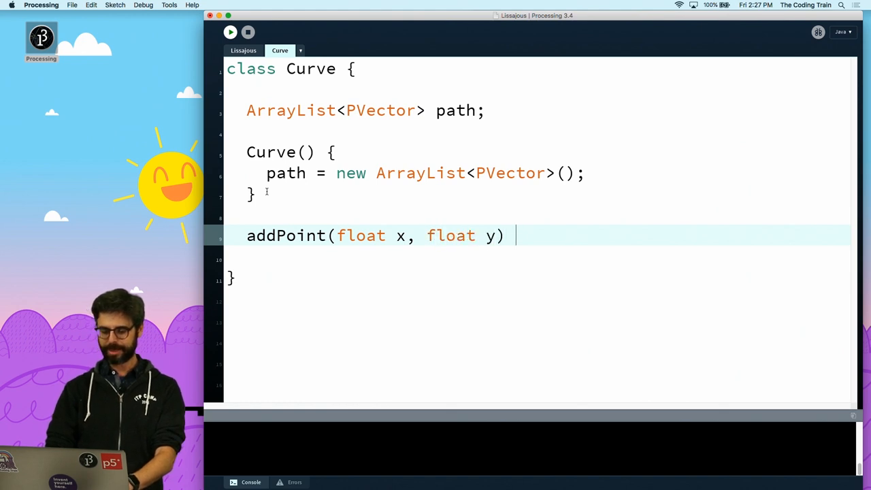
text({})
key(Return)
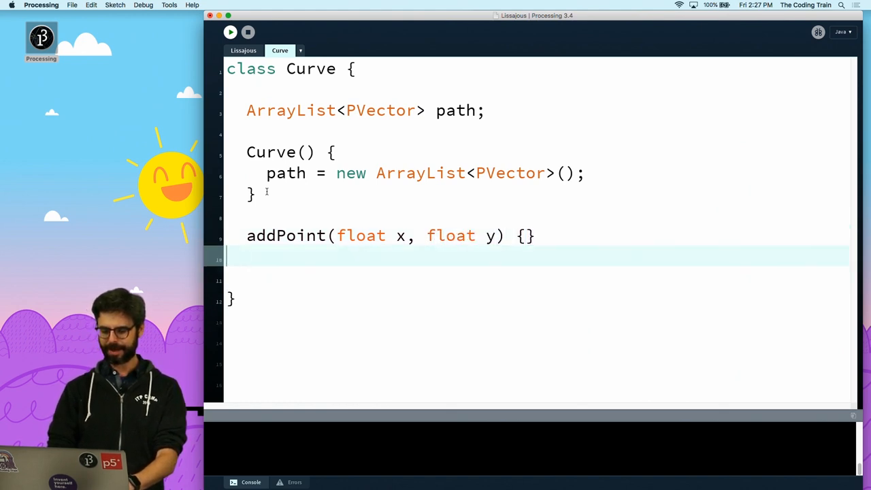
key(Left)
key(Left)
key(Return)
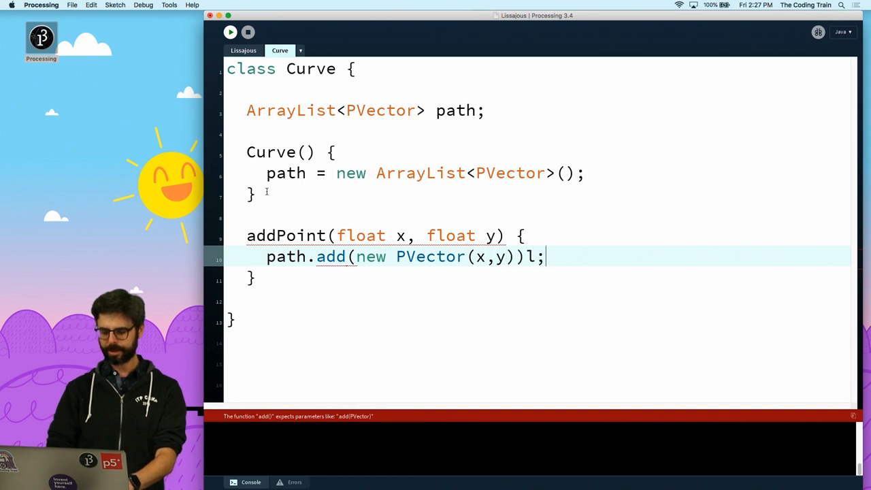
text(;)
Make addPoint void and paste a copy of it below as a second method.
key(Up)
key(Up)
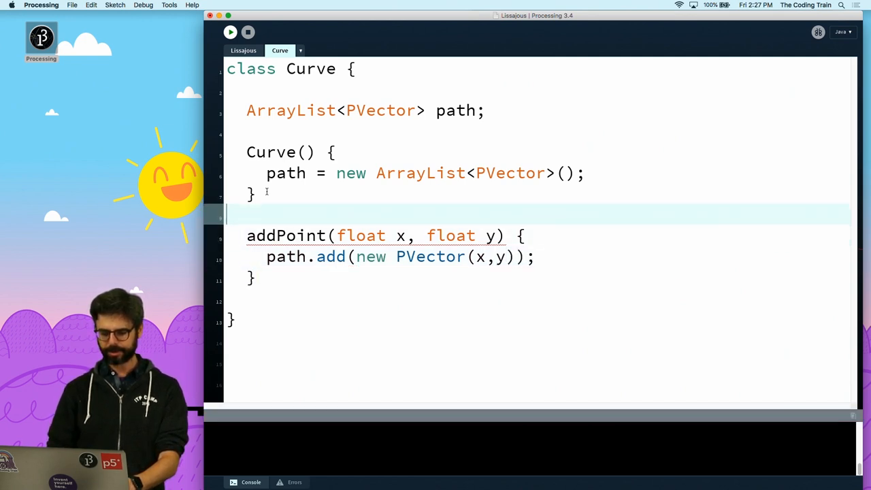
key(Up)
click(245, 235)
text(void)
key(shift+Down)
key(shift+Down)
key(shift+Down)
key(super+c)
key(Down)
key(Return)
key(Return)
key(Return)
key(BackSpace)
key(BackSpace)
key(super+v)
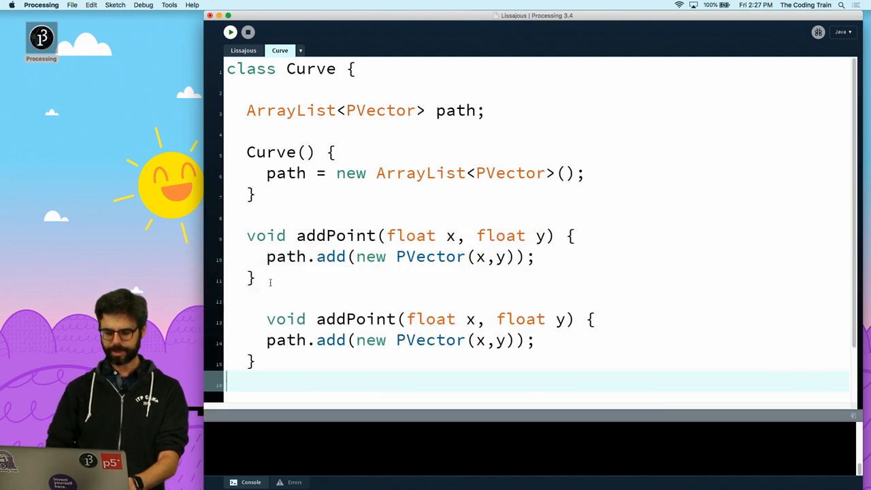
Rename the copy show() with no parameters and give it stroke(255), strokeWeight(1) and a path loop.
double_click(293, 319)
double_click(337, 319)
text(show)
drag(368, 319, 476, 319)
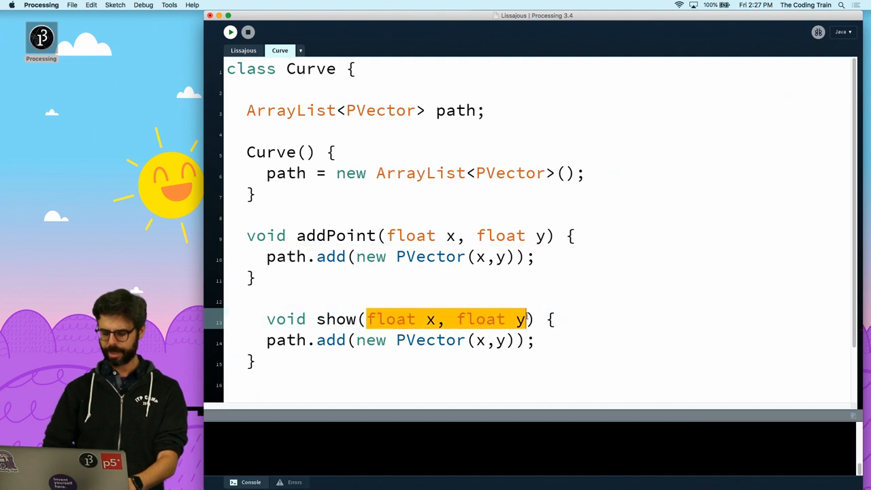
key(BackSpace)
key(Return)
text(stroke(255);)
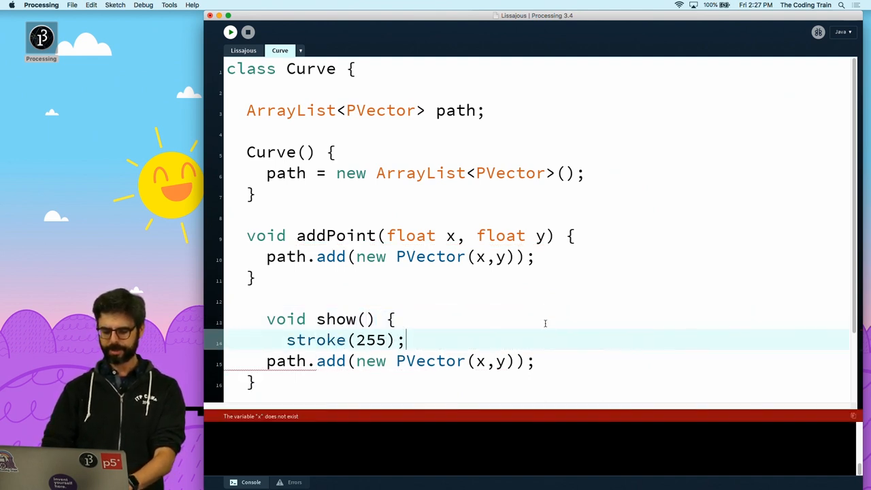
key(Return)
text(strokeWeight(1)
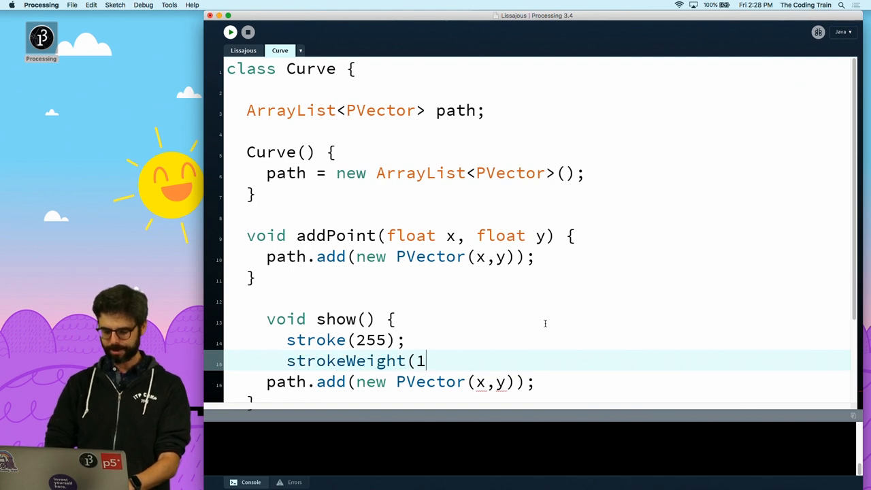
text();)
key(Return)
text(for (PVector v : path) {)
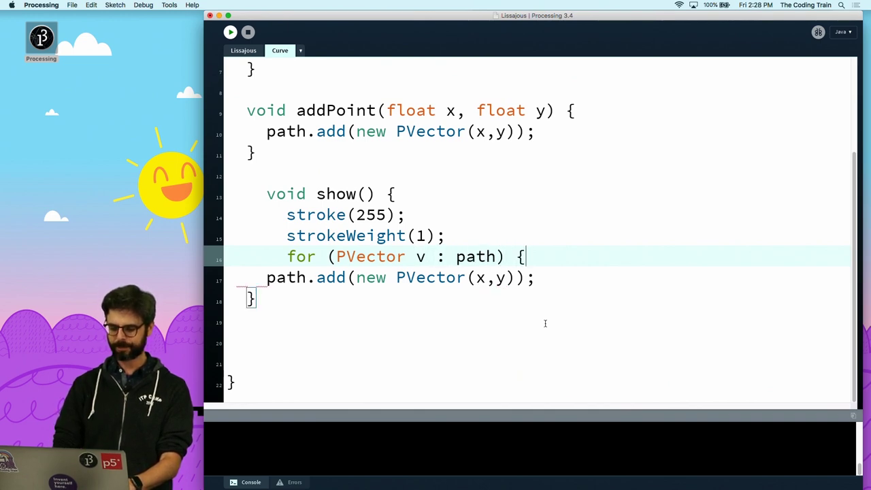
key(Return)
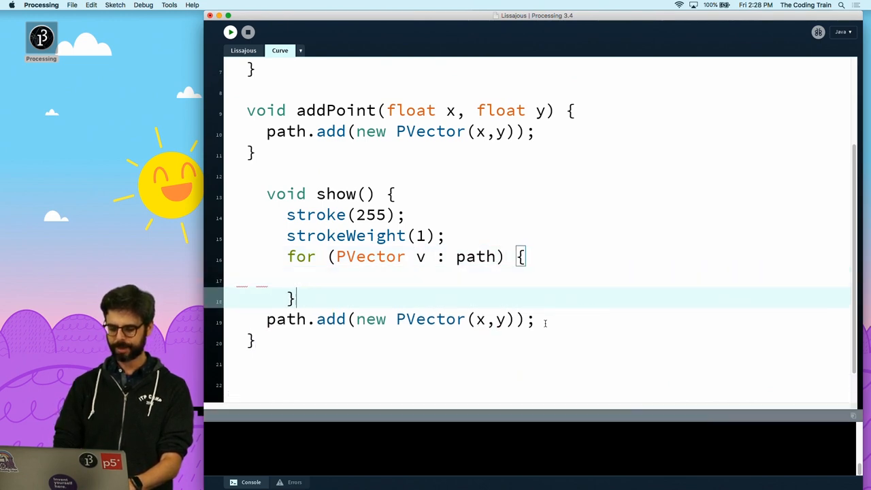
text(vertex(v.x, v.y);)
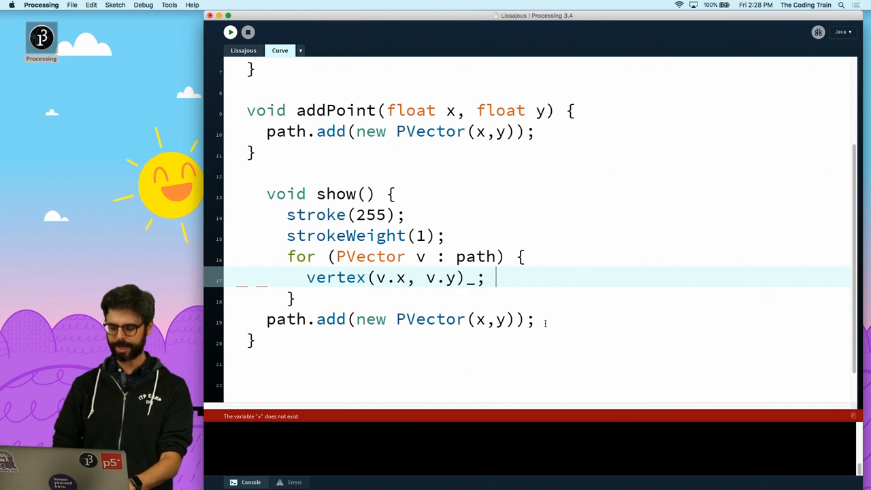
Wrap the vertex loop in beginShape()/endShape() with noFill(), removing the leftover path.add.
triple_click(545, 323)
key(BackSpace)
click(525, 237)
key(Return)
text(beginShape();)
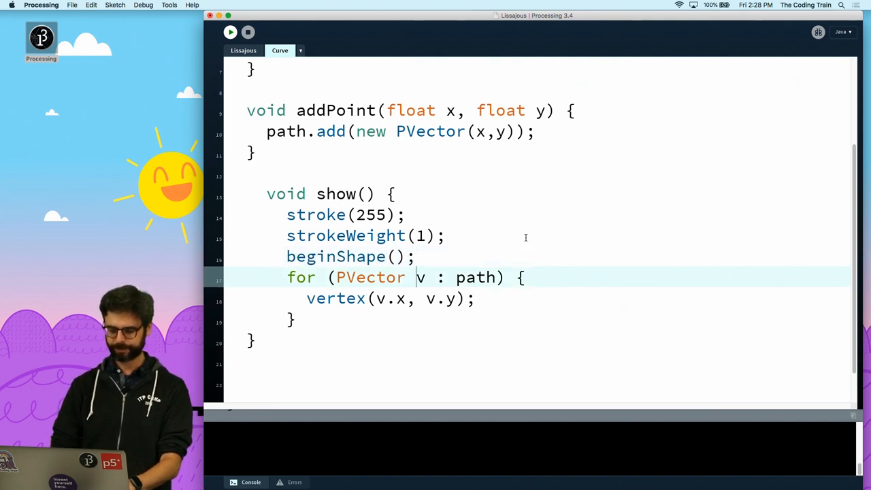
key(Down)
key(Down)
key(Return)
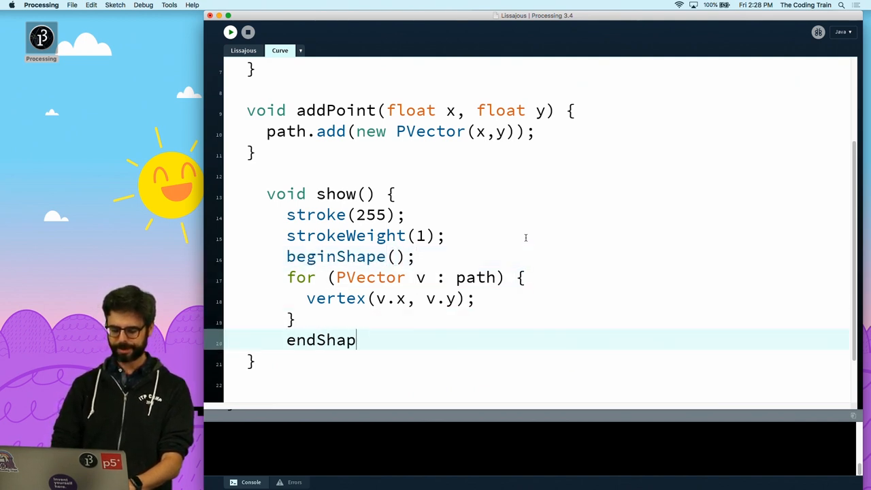
click(454, 238)
key(Return)
text(noFill();)
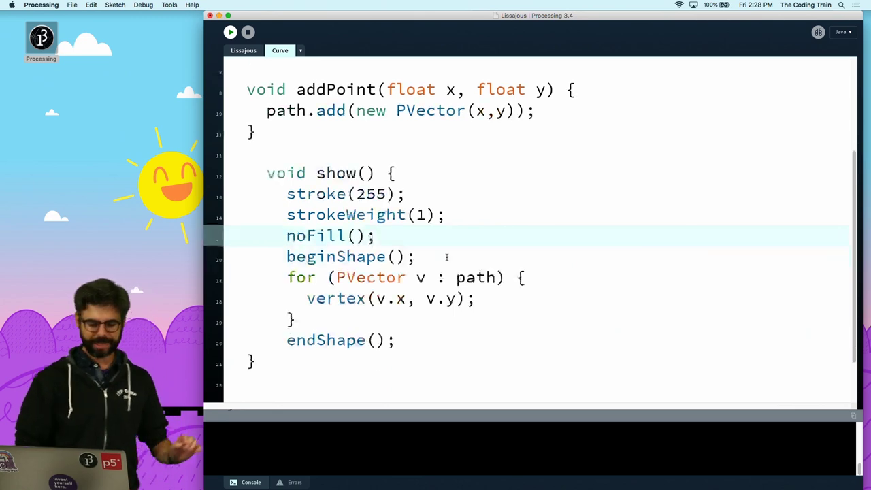
scroll(455, 238, down, 5)
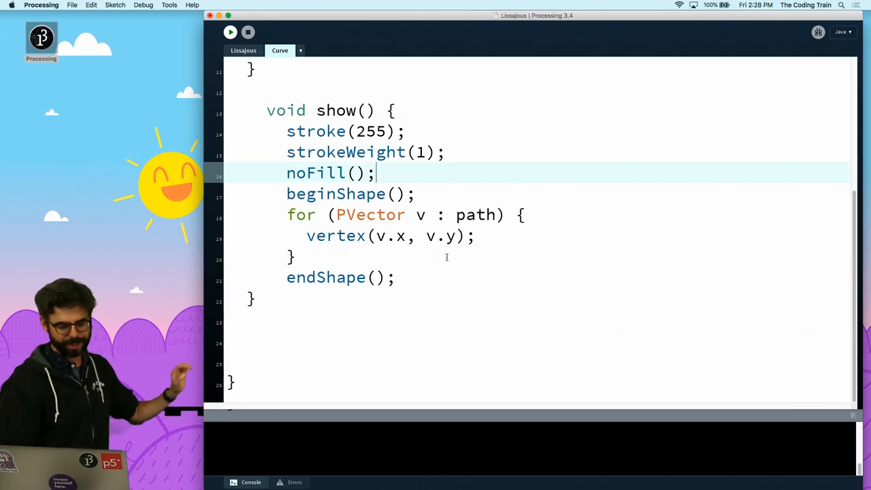
scroll(455, 238, up, 2)
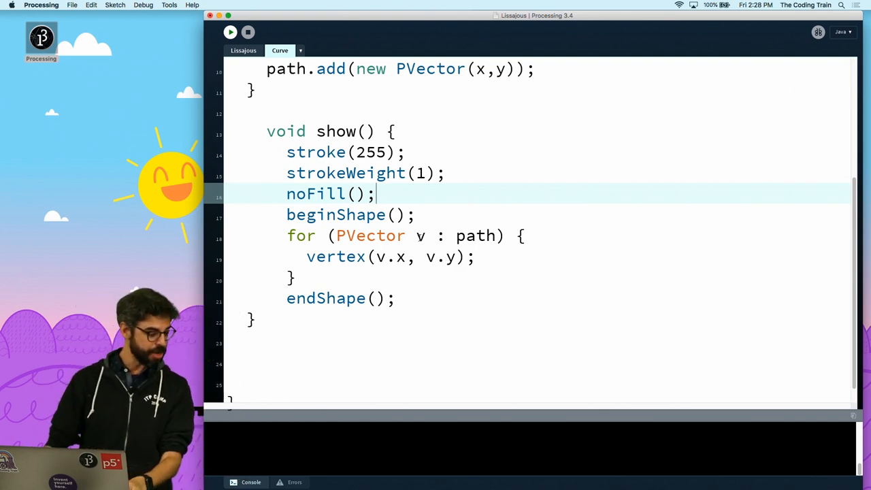
key(super+Tab)
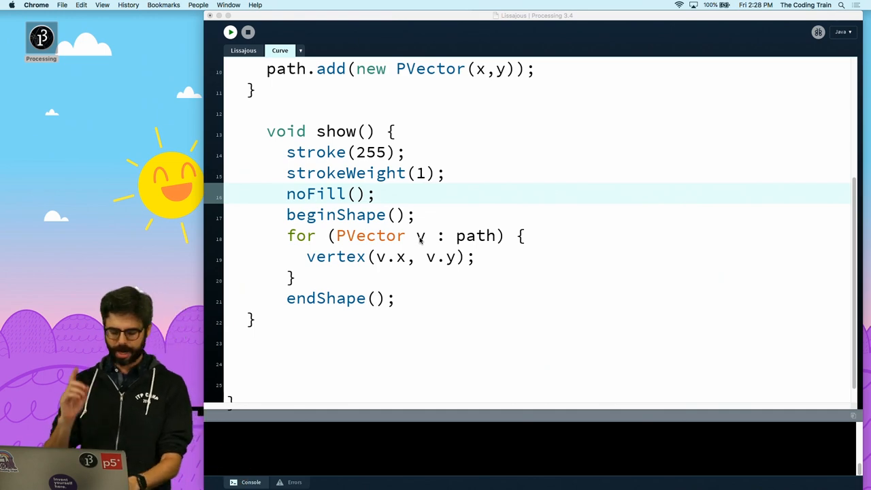
key(super+Tab)
key(super+Tab)
In the main tab, replace the PI on the sin line with HALF_PI.
key(Escape)
click(243, 51)
scroll(392, 252, down, 10)
scroll(393, 251, down, 2)
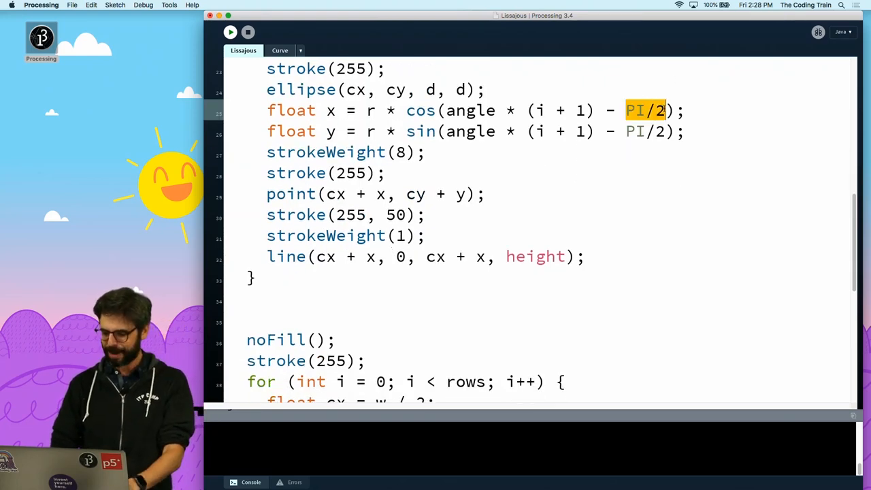
text(HALF_)
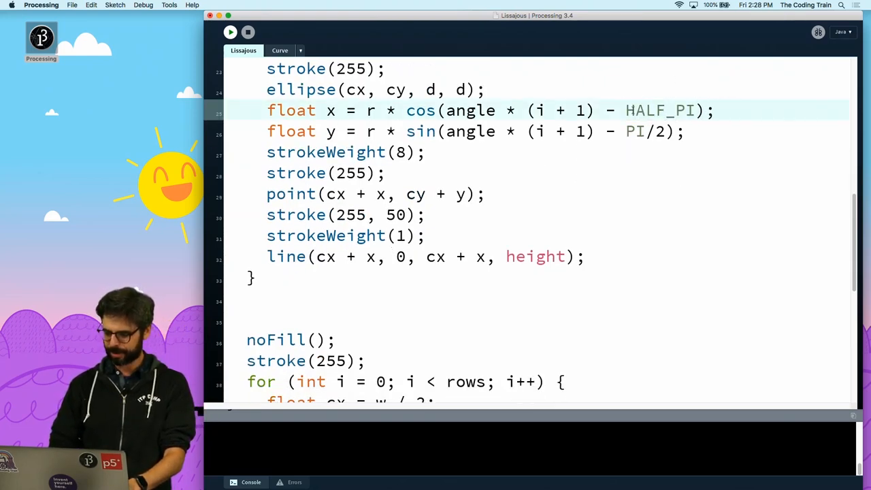
double_click(628, 110)
key(super+c)
double_click(636, 131)
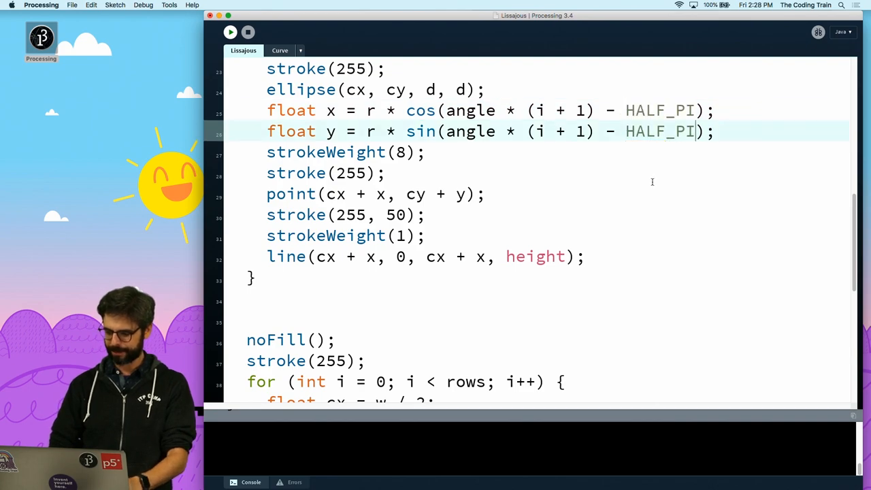
scroll(645, 188, down, 6)
scroll(645, 188, down, 8)
scroll(646, 187, up, 5)
scroll(646, 188, down, 7)
scroll(646, 188, up, 6)
scroll(645, 188, up, 6)
scroll(645, 188, up, 3)
scroll(645, 188, down, 5)
scroll(646, 188, up, 5)
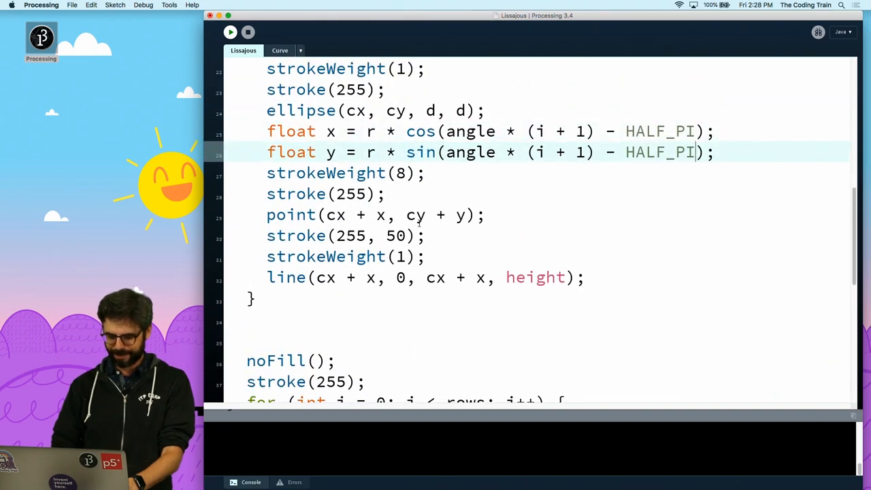
Raise the guide line stroke alpha from 50 to 150, preview the animation and save.
double_click(393, 235)
scroll(393, 235, down, 5)
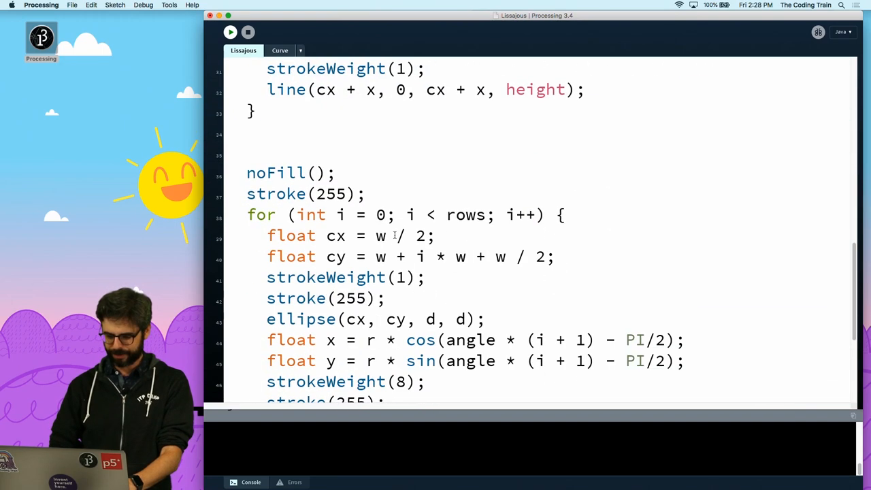
scroll(393, 299, down, 5)
scroll(399, 258, down, 1)
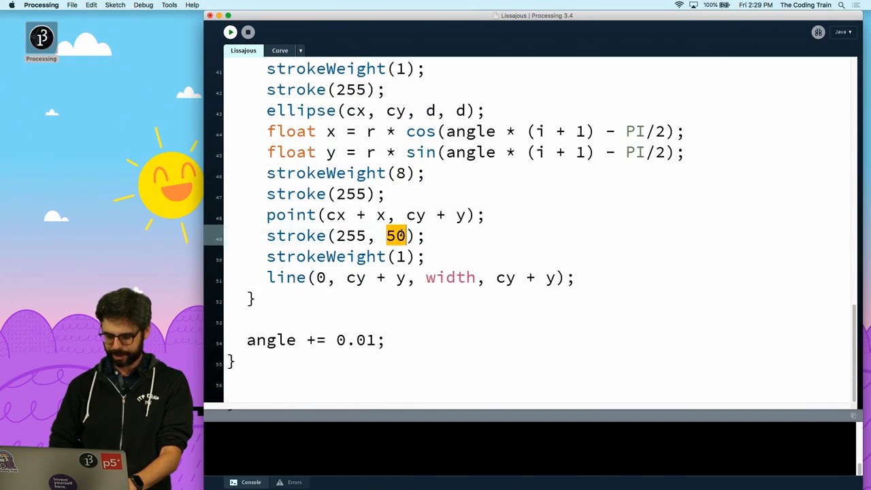
key(super+r)
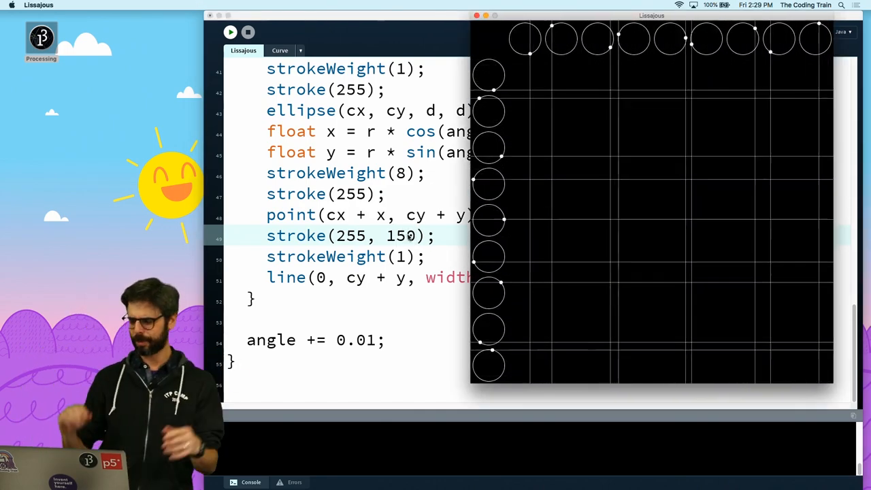
click(476, 16)
key(super+s)
Auto-format the Curve class with Cmd+T and return to the Lissajous tab.
click(280, 50)
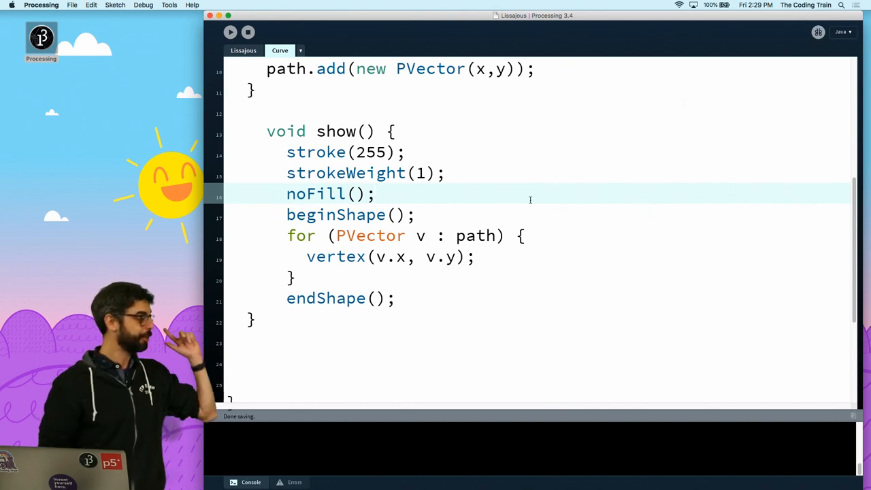
key(super+t)
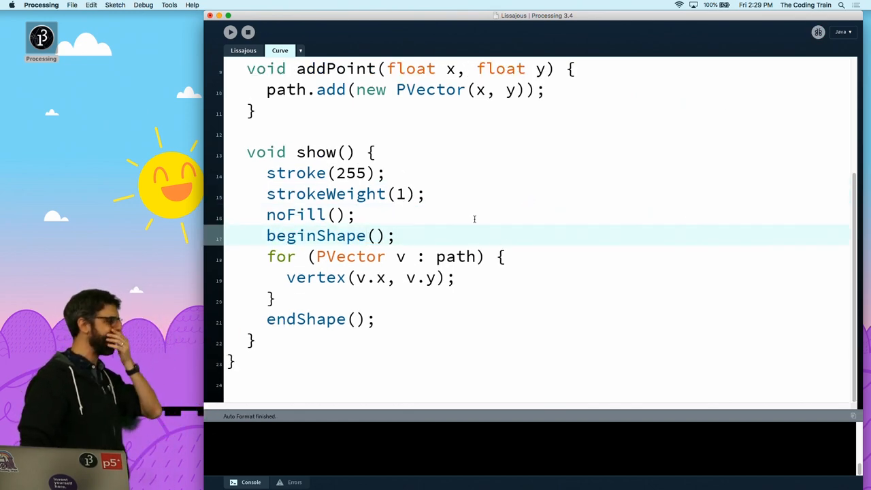
scroll(474, 219, up, 7)
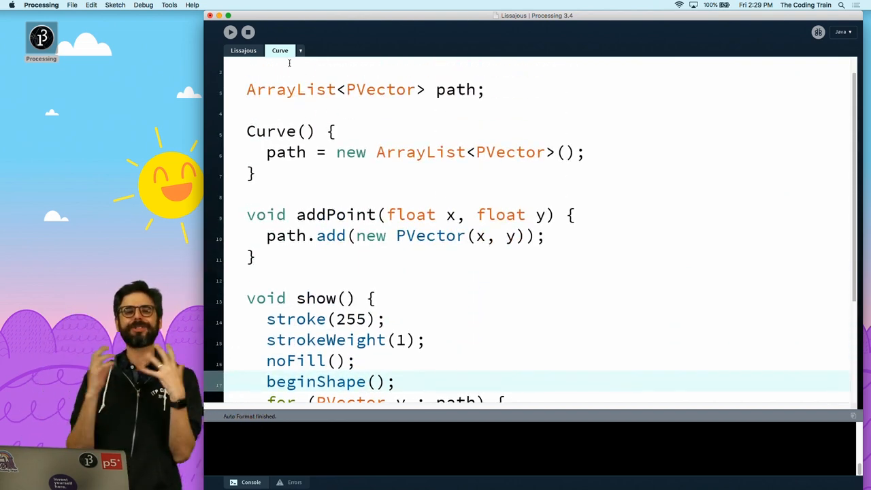
click(242, 51)
scroll(334, 139, up, 10)
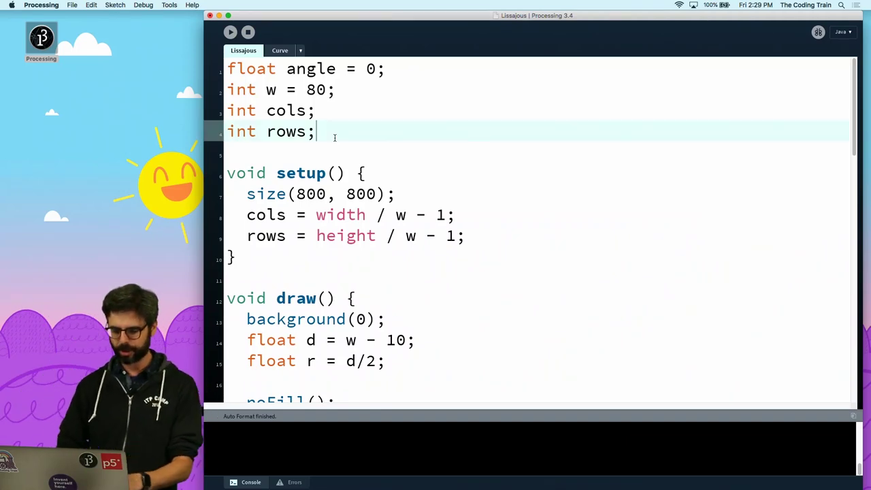
Declare Curve[][] curves globally and allocate curves = new Curve[rows][cols] in setup().
key(Return)
text(C)
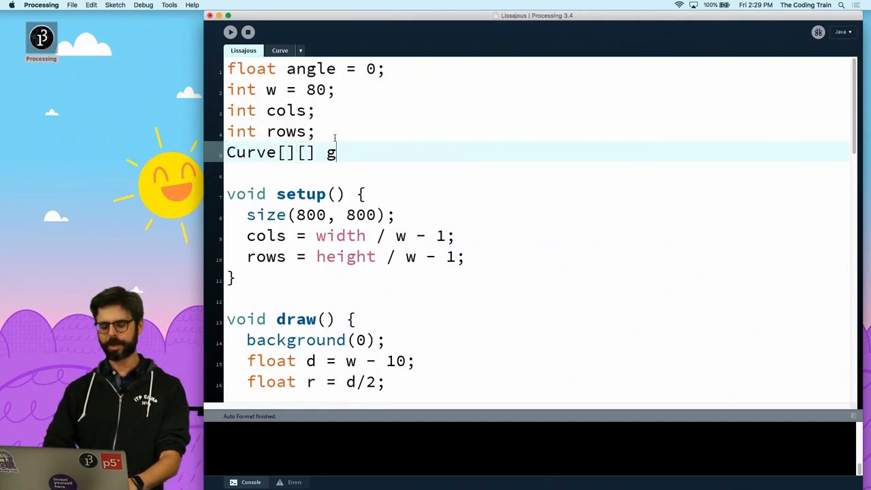
key(Down)
key(Down)
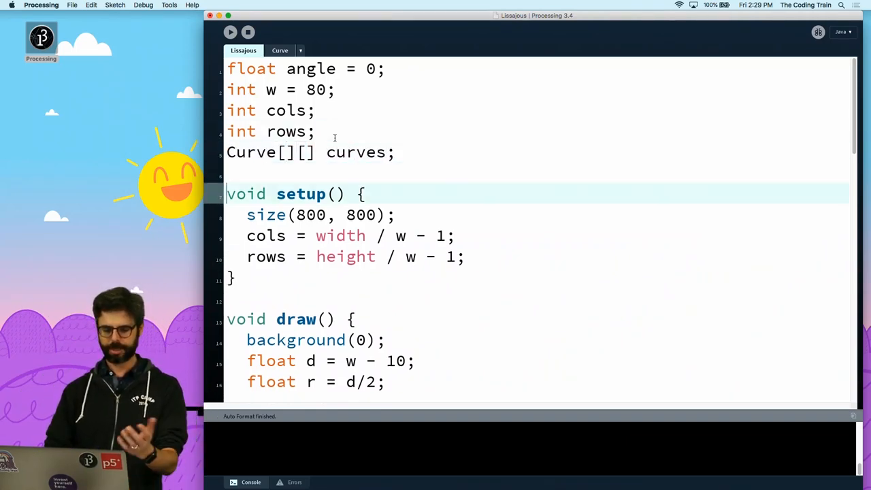
key(Down)
key(Down)
key(Down)
key(Return)
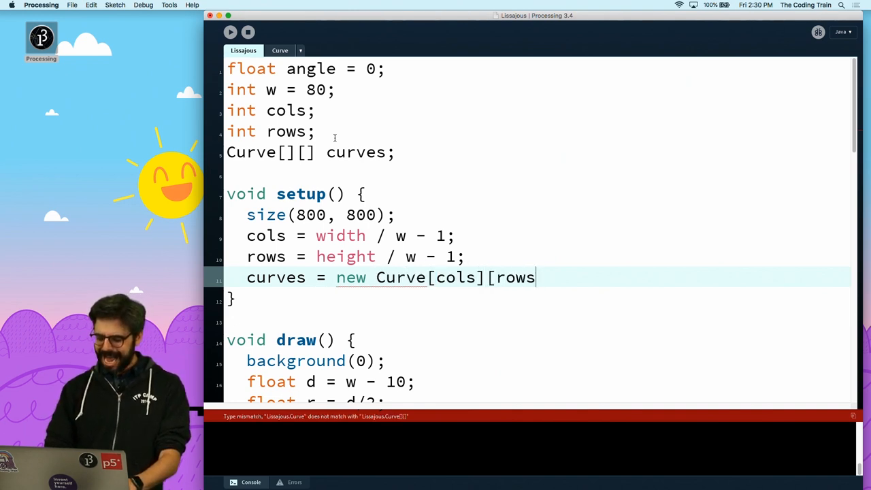
scroll(372, 300, down, 15)
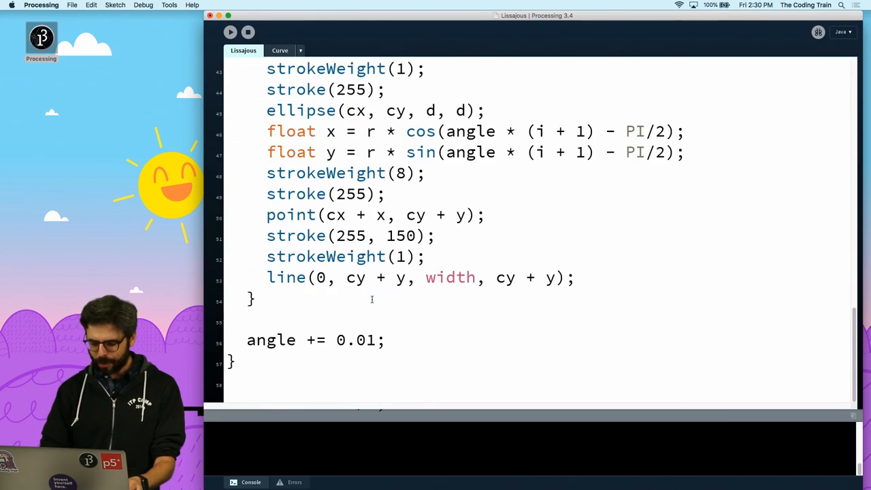
scroll(537, 135, up, 10)
scroll(536, 136, up, 5)
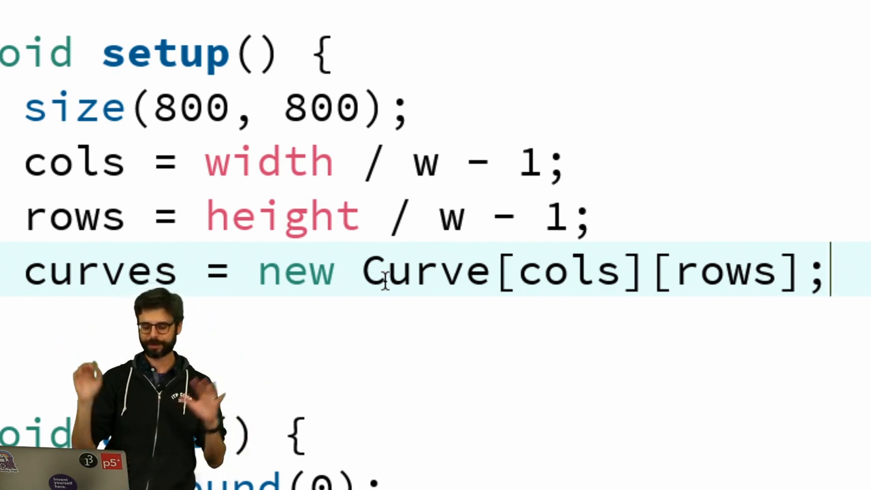
double_click(550, 279)
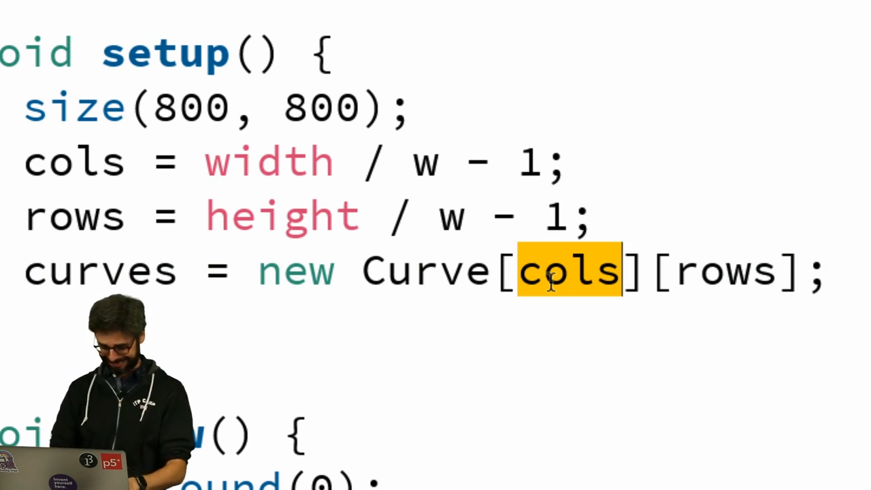
text(rows)
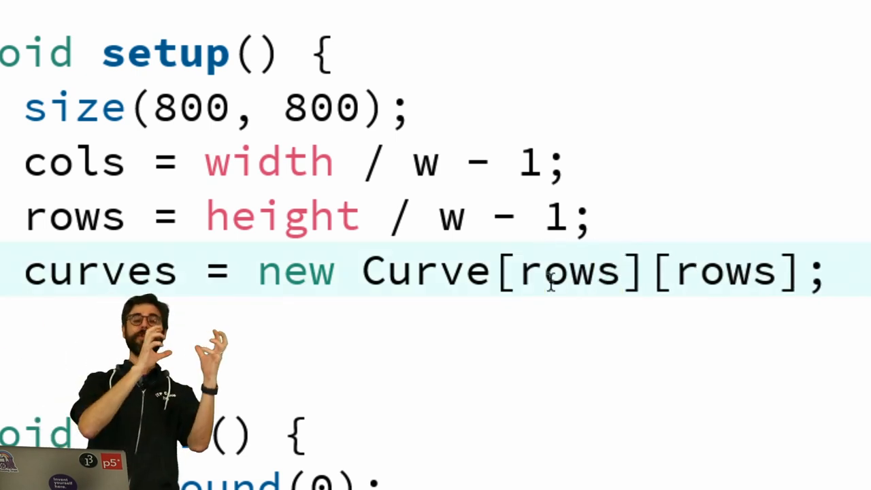
double_click(691, 270)
text(cp)
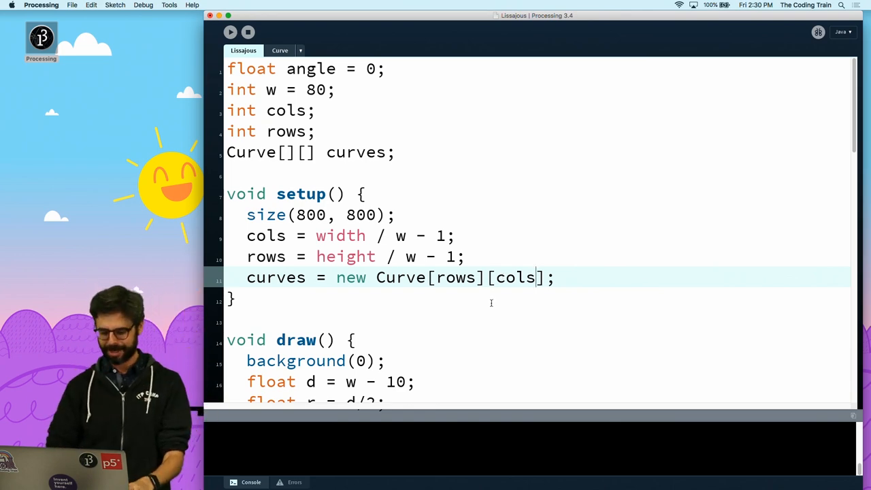
scroll(491, 303, down, 5)
scroll(492, 302, up, 4)
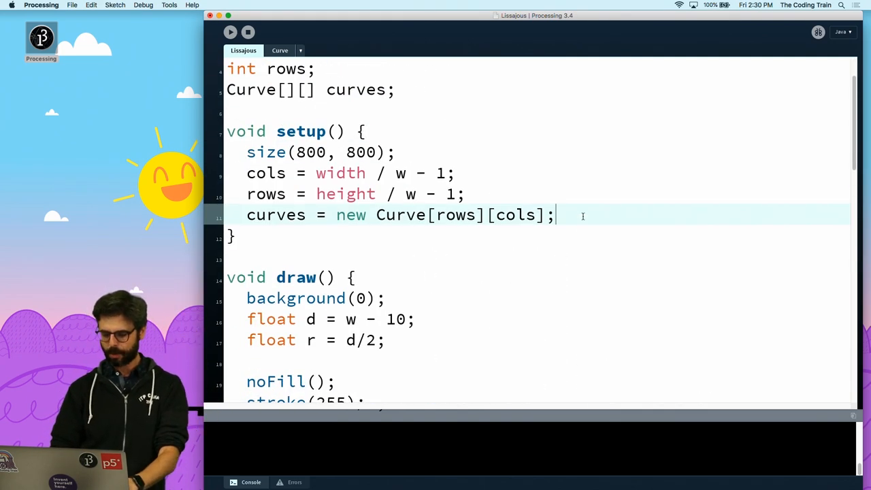
Write a for loop over i<cols in setup and duplicate it into a second loop over j<rows.
key(Return)
key(Return)
text(int i = 0; i < rows)
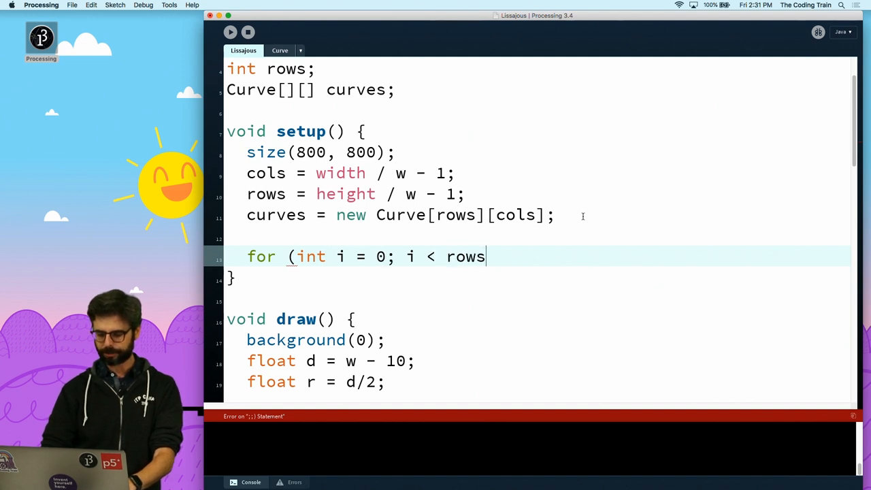
text( {)
key(Return)
text(})
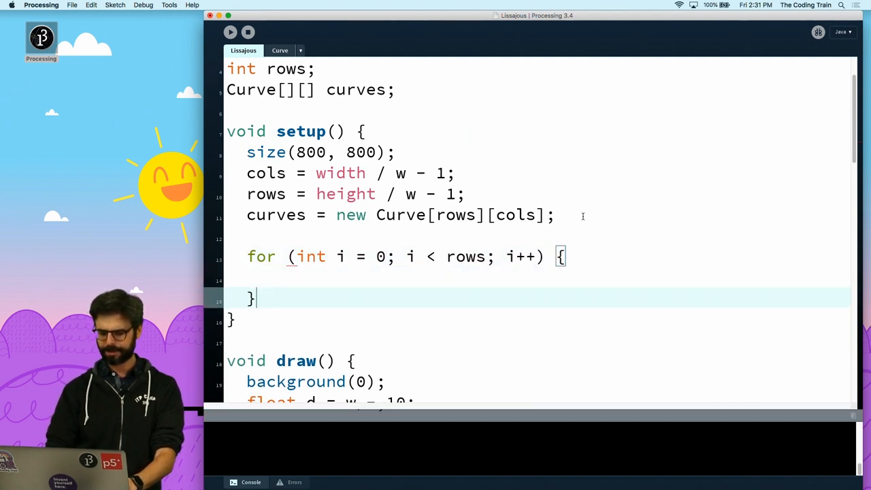
double_click(466, 257)
text(col)
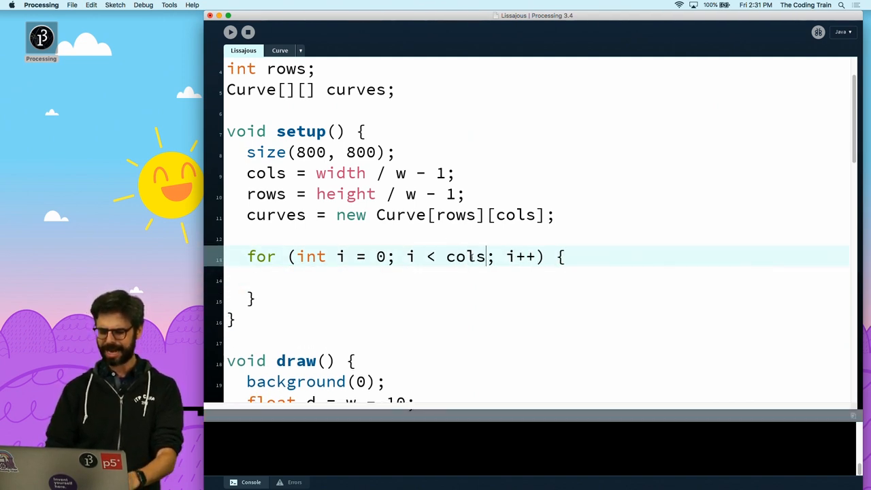
key(super+Left)
key(shift+super+Right)
key(super+c)
key(Down)
key(super+v)
key(Return)
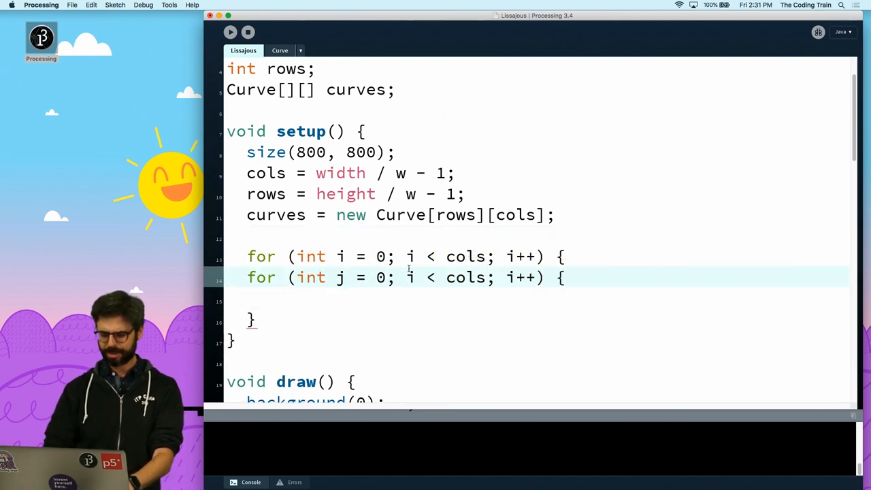
key(BackSpace)
text(j)
key(BackSpace)
key(BackSpace)
key(BackSpace)
text(rows)
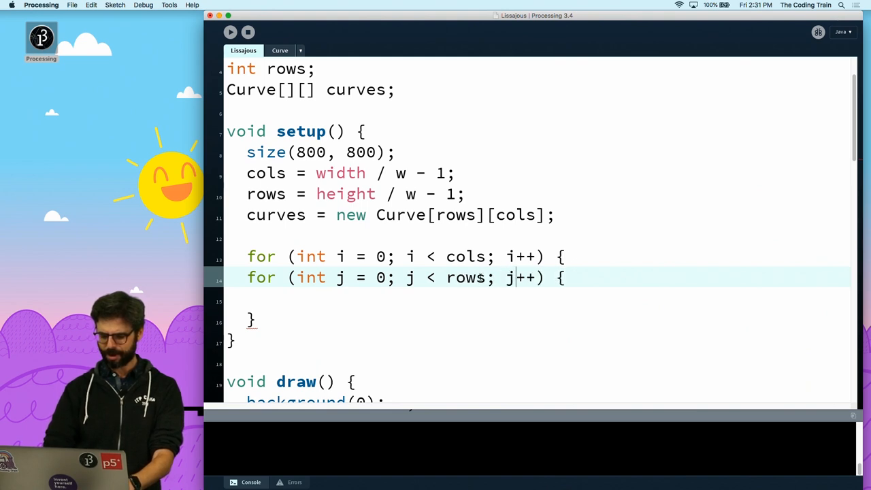
Nest the j loop outside the i loop, assign curves[j][i] = new Curve(), auto-format and save.
double_click(479, 277)
click(479, 277)
key(super+x)
key(Up)
key(super+v)
key(Down)
key(Return)
key(Return)
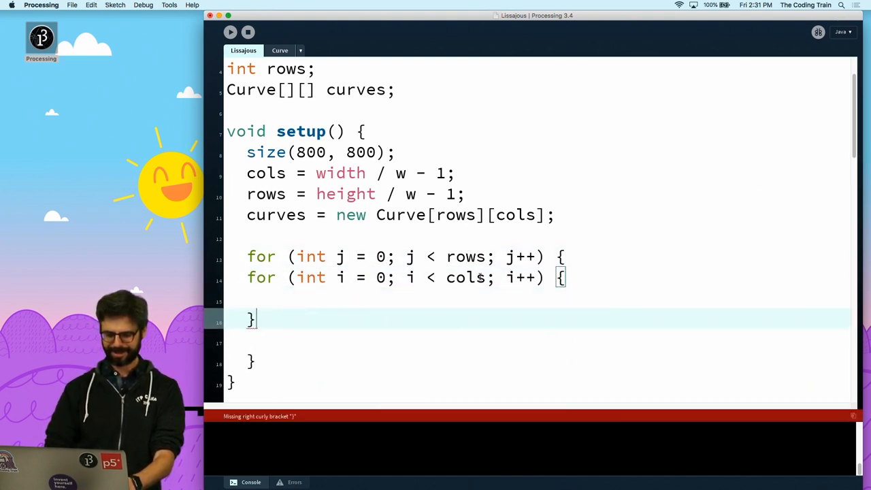
key(super+t)
key(Up)
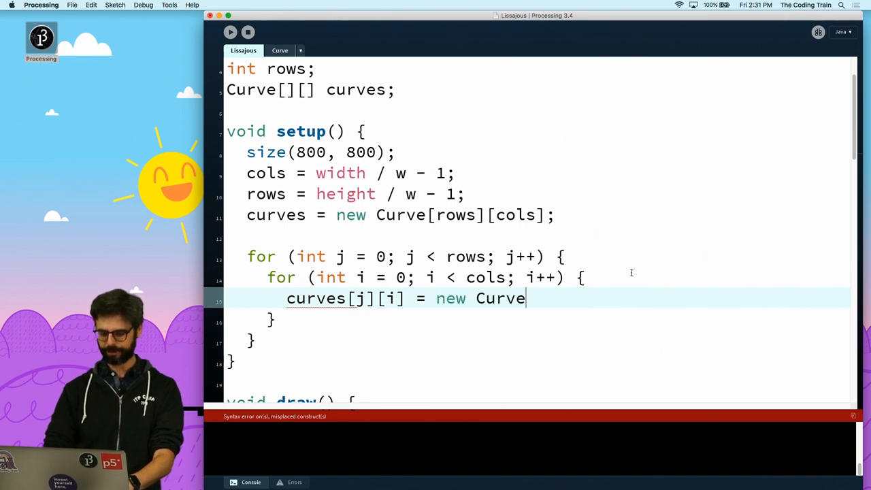
key(super+s)
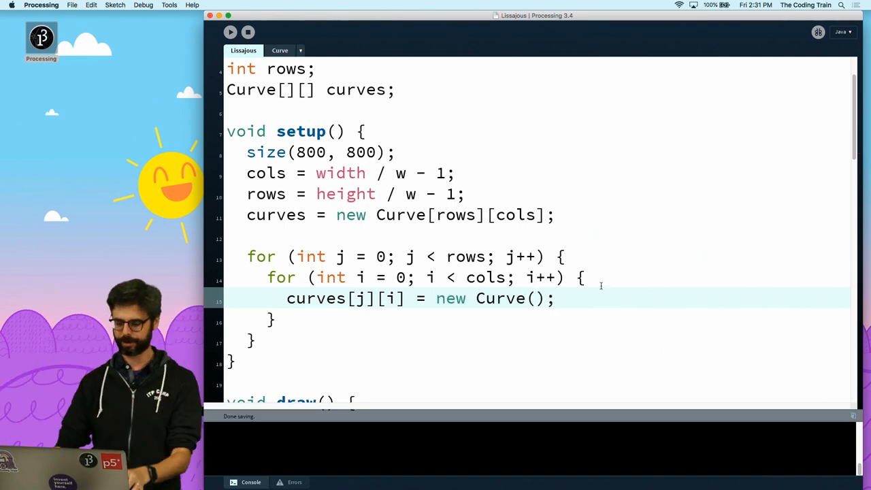
scroll(596, 285, down, 8)
scroll(596, 285, down, 10)
scroll(596, 285, down, 8)
scroll(596, 285, down, 8)
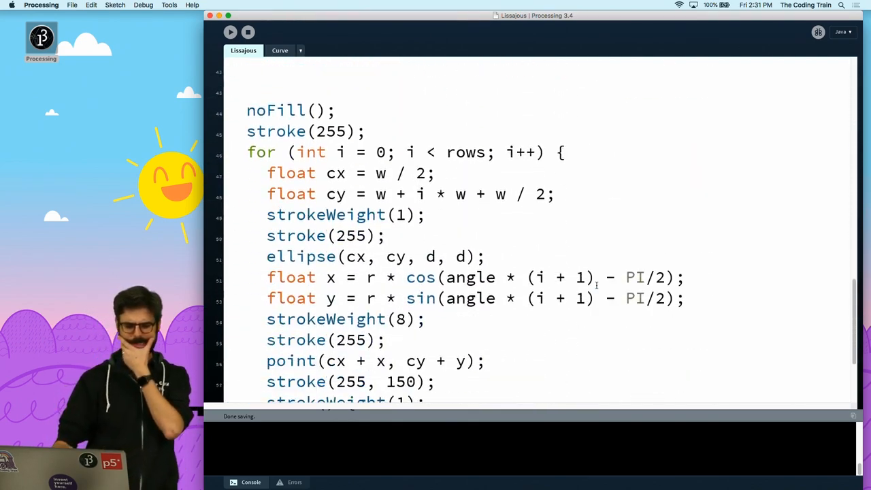
scroll(596, 285, down, 5)
scroll(596, 285, up, 10)
scroll(596, 285, up, 8)
scroll(596, 285, up, 3)
scroll(596, 285, down, 3)
scroll(596, 285, up, 2)
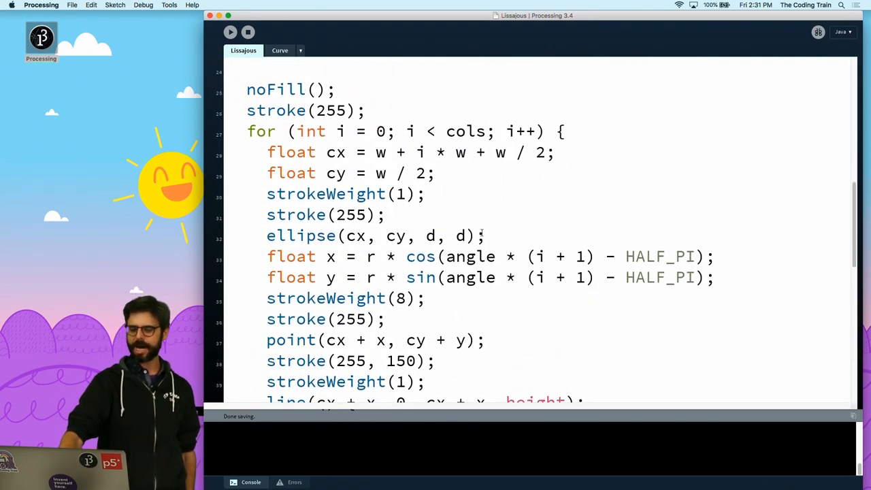
scroll(475, 211, down, 3)
scroll(475, 211, down, 8)
scroll(524, 255, up, 2)
scroll(524, 255, up, 12)
scroll(523, 255, down, 10)
scroll(524, 255, down, 5)
scroll(523, 255, down, 1)
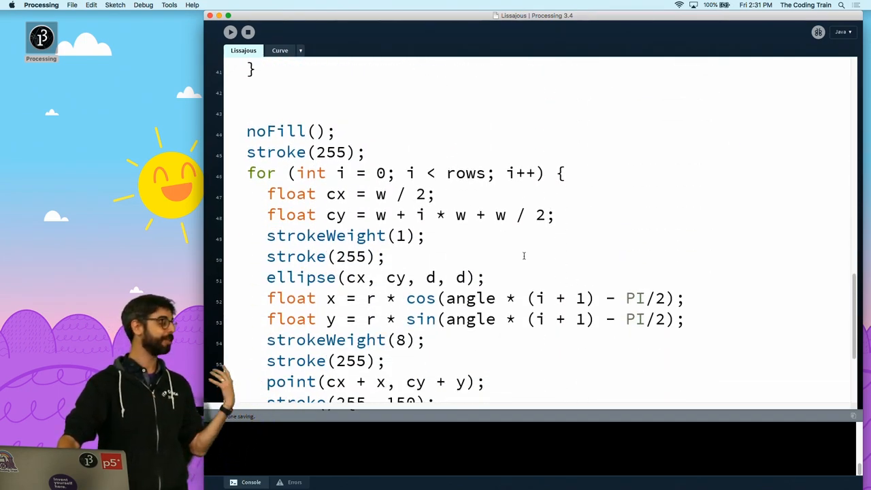
scroll(524, 255, up, 2)
scroll(524, 255, up, 2)
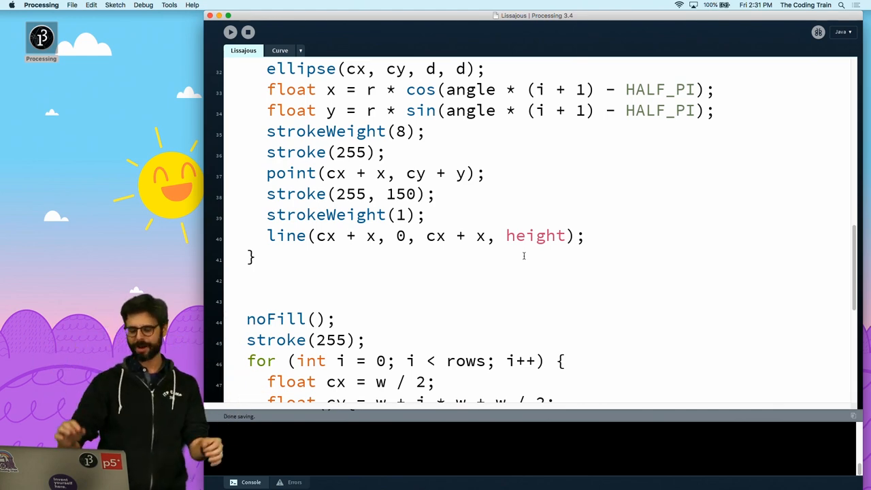
scroll(524, 256, down, 7)
scroll(523, 255, down, 8)
scroll(524, 255, up, 2)
scroll(524, 255, up, 2)
scroll(524, 255, up, 8)
scroll(524, 255, up, 3)
scroll(524, 255, down, 12)
scroll(524, 255, up, 9)
scroll(523, 255, up, 3)
scroll(524, 255, up, 3)
scroll(523, 255, up, 6)
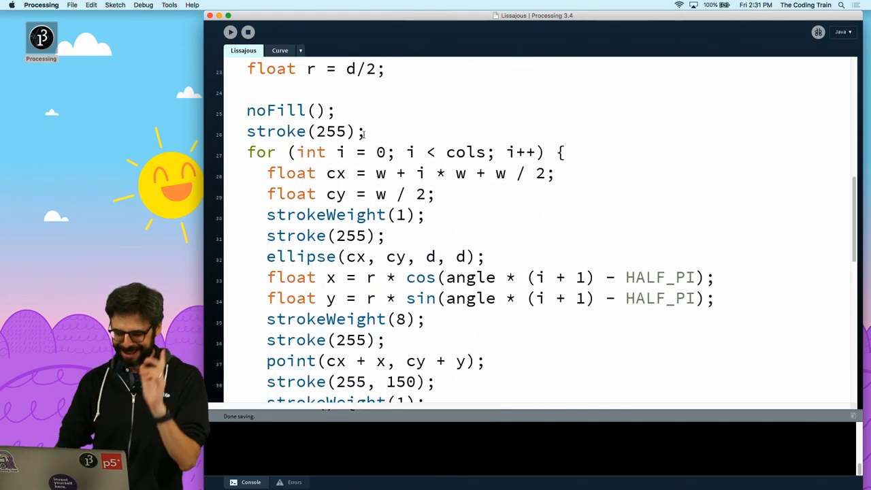
Switch to the Curve class tab after reviewing the draw loops.
click(279, 50)
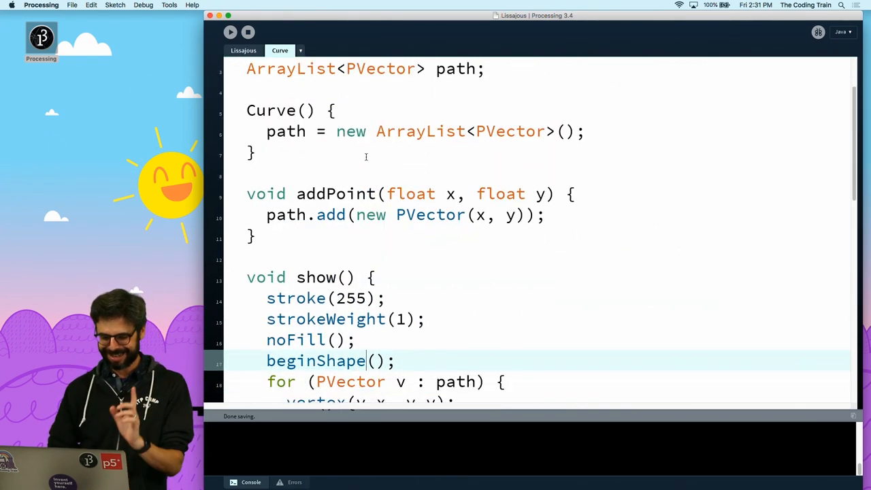
scroll(334, 172, down, 3)
scroll(375, 156, up, 5)
Add empty addX(float x) and addY(float y) methods to the Curve class.
click(349, 204)
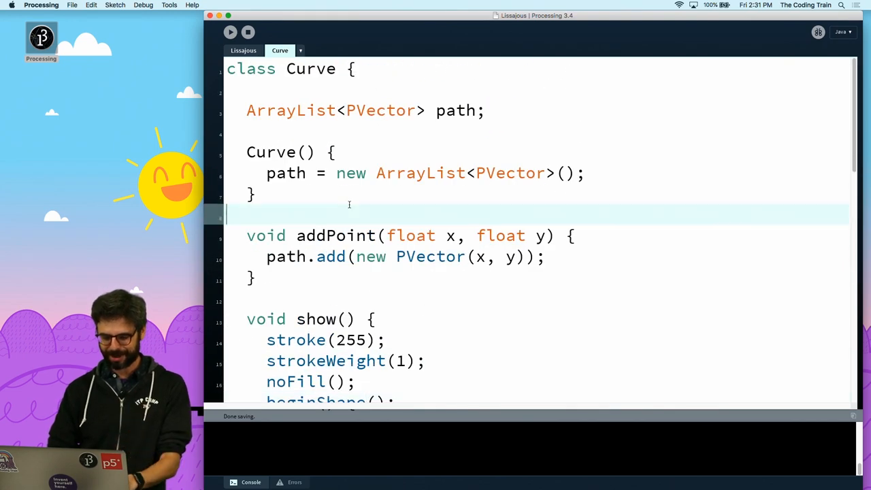
key(Return)
key(Return)
text(void addX(x))
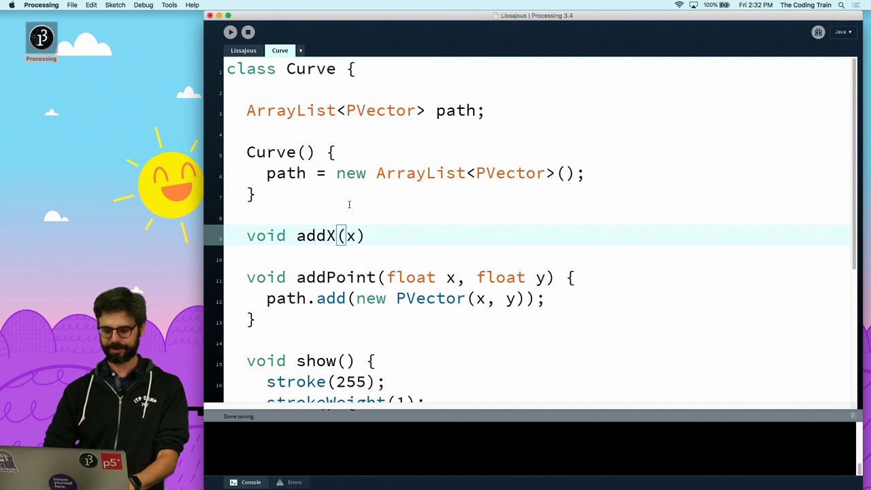
key(BackSpace)
key(BackSpace)
text(float x) {)
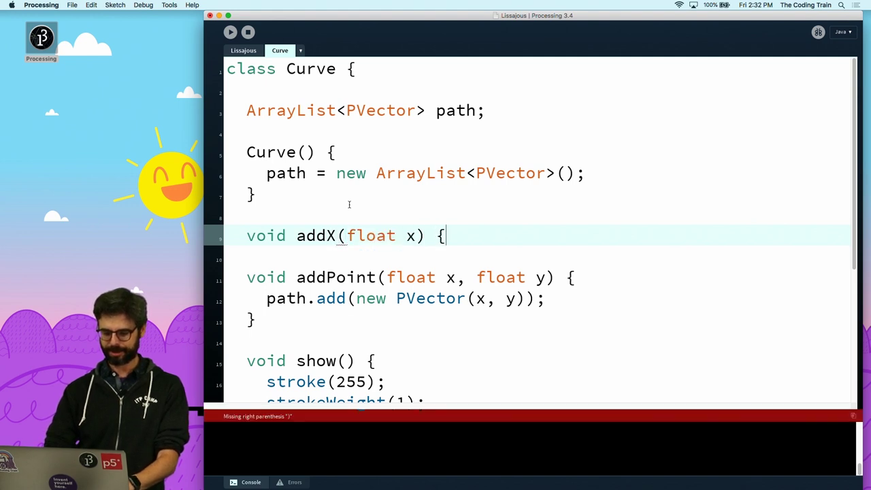
key(Return)
text(})
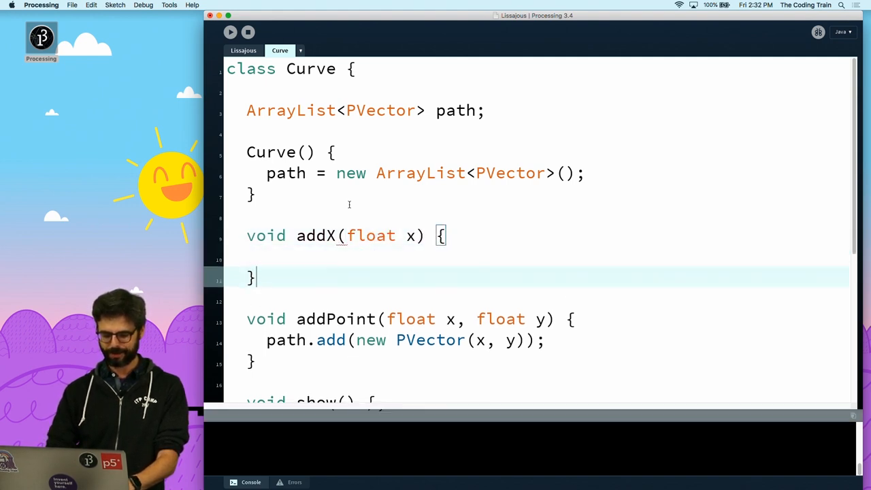
key(Return)
key(Return)
text(void addY(fl)
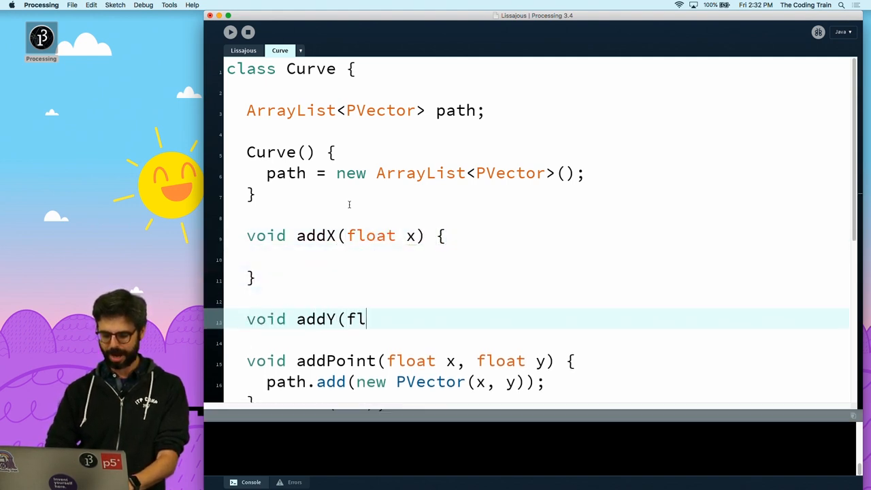
key(Return)
key(BackSpace)
key(BackSpace)
key(Return)
key(Return)
scroll(349, 204, down, 10)
Declare a PVector current field and initialise it to a new PVector in the constructor.
triple_click(371, 194)
scroll(373, 141, up, 5)
scroll(374, 141, up, 5)
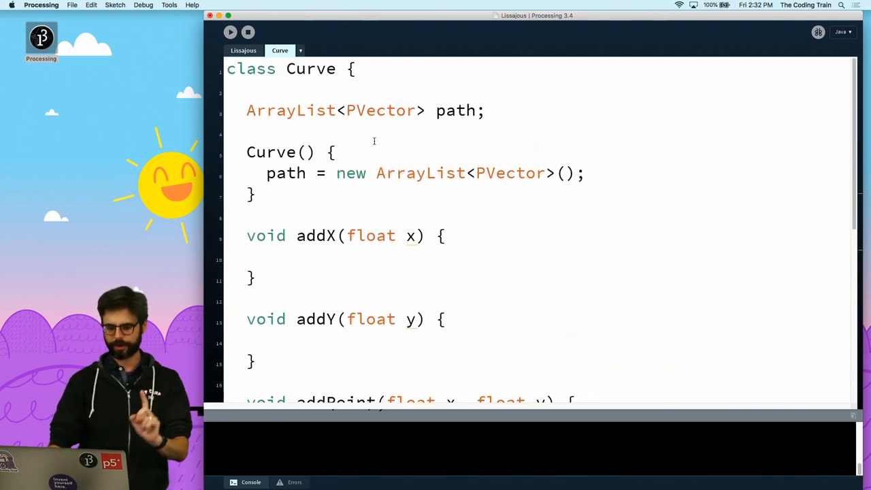
click(503, 114)
key(Return)
text(PVector current;)
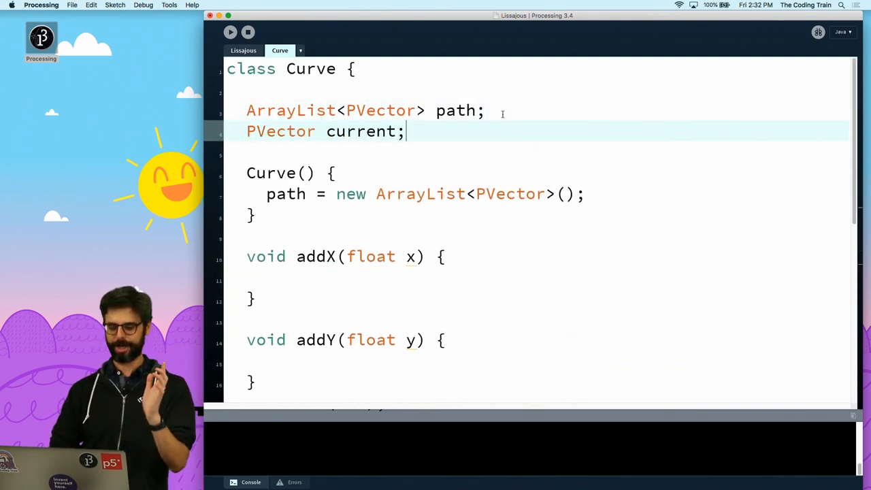
click(589, 193)
key(Return)
text(current = createVector();)
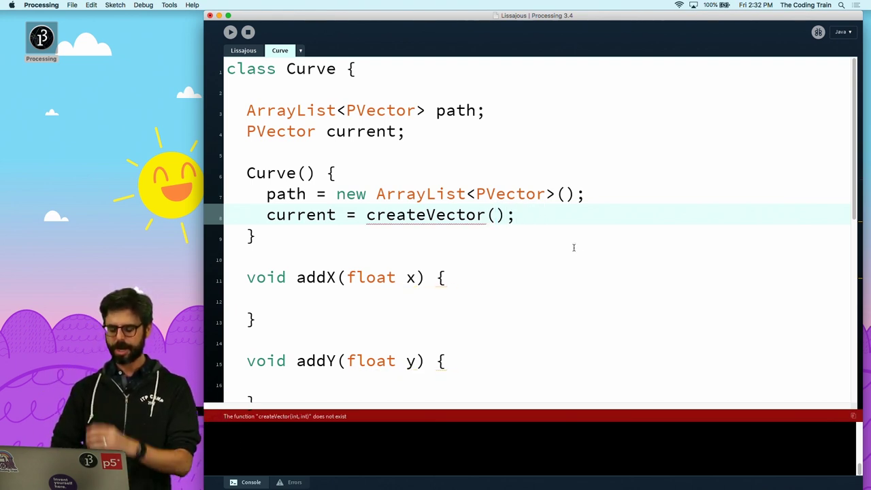
scroll(574, 248, down, 1)
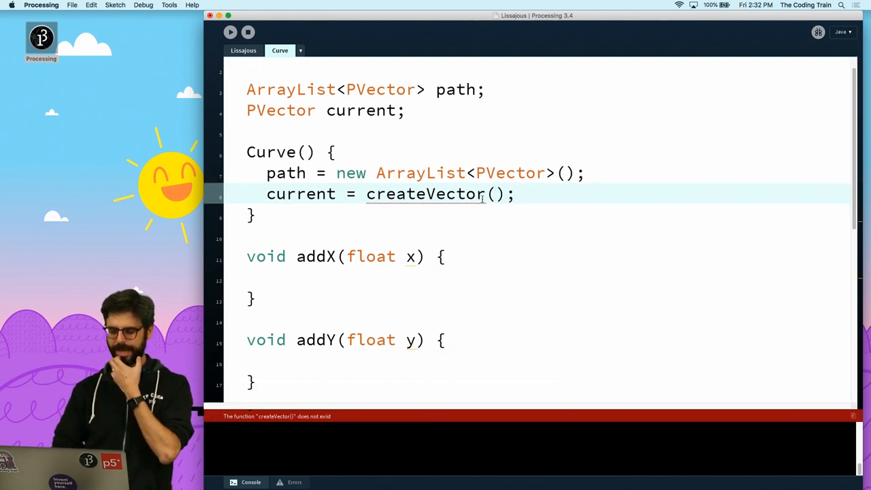
double_click(436, 194)
text(new PVecto)
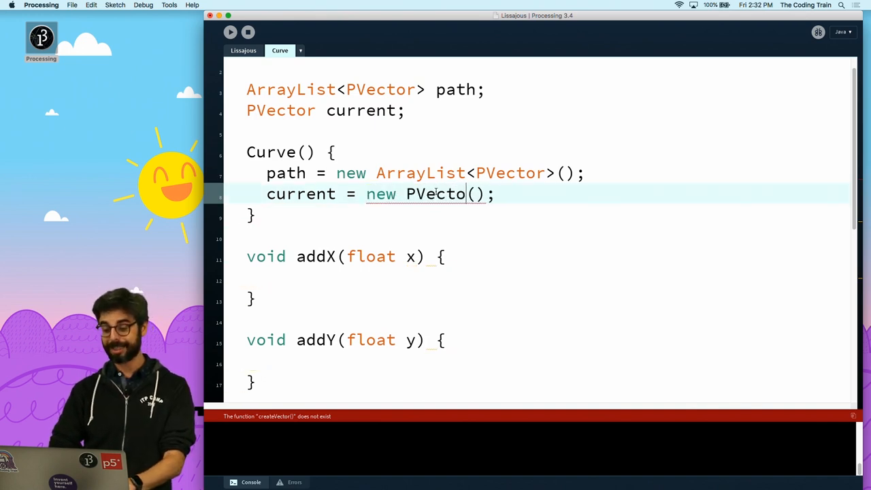
text(r)
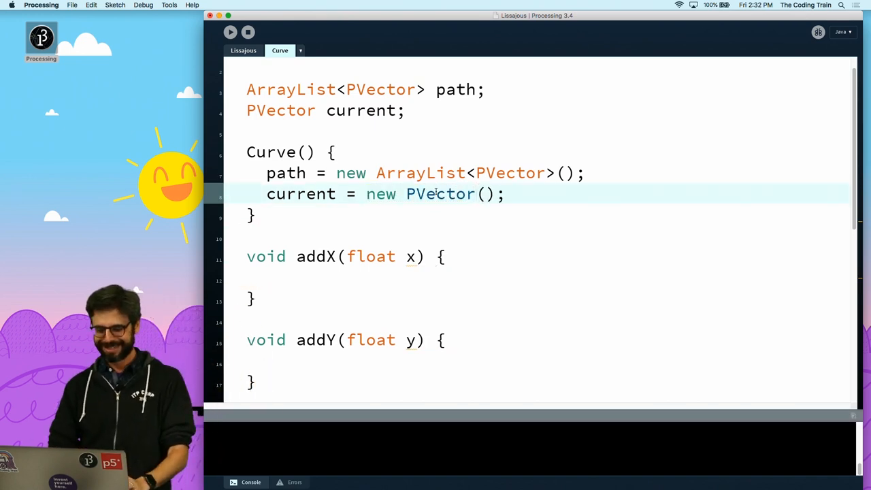
scroll(449, 234, down, 1)
Rename the methods to setX and setY and have them assign current.x and current.y.
click(452, 236)
key(Return)
text(current.x = x;)
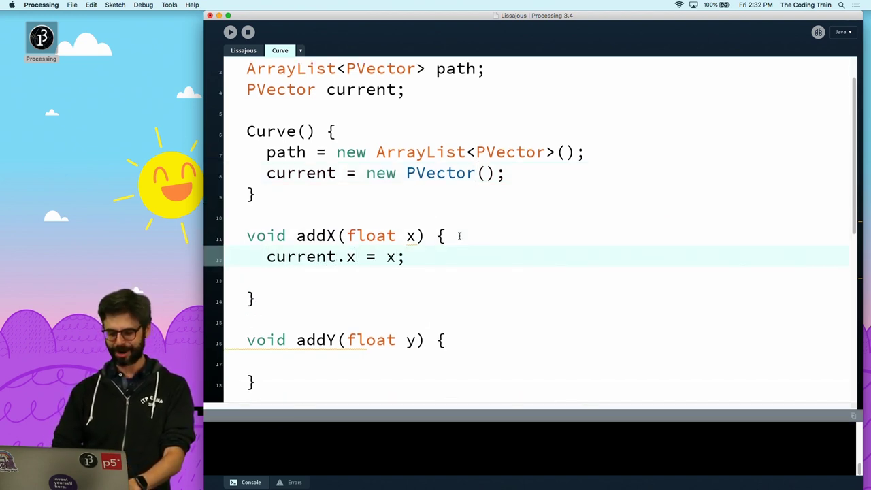
key(shift+Down)
key(BackSpace)
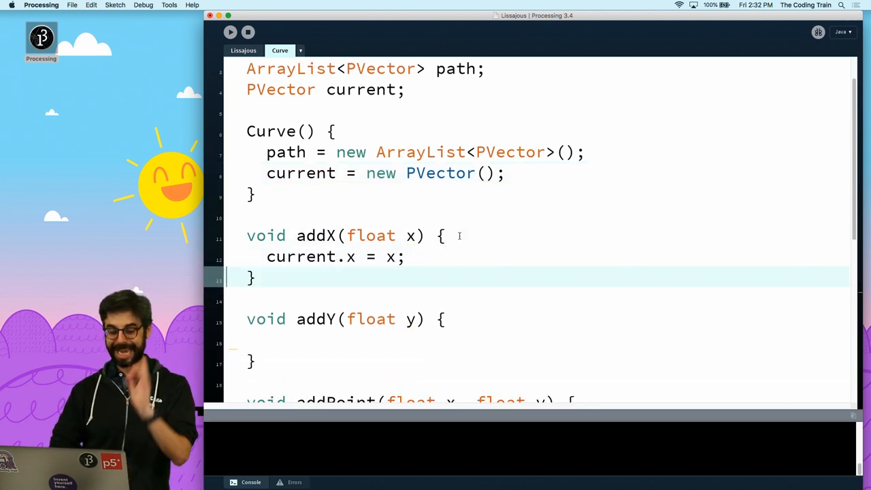
scroll(453, 231, down, 2)
click(454, 216)
key(Return)
text(c)
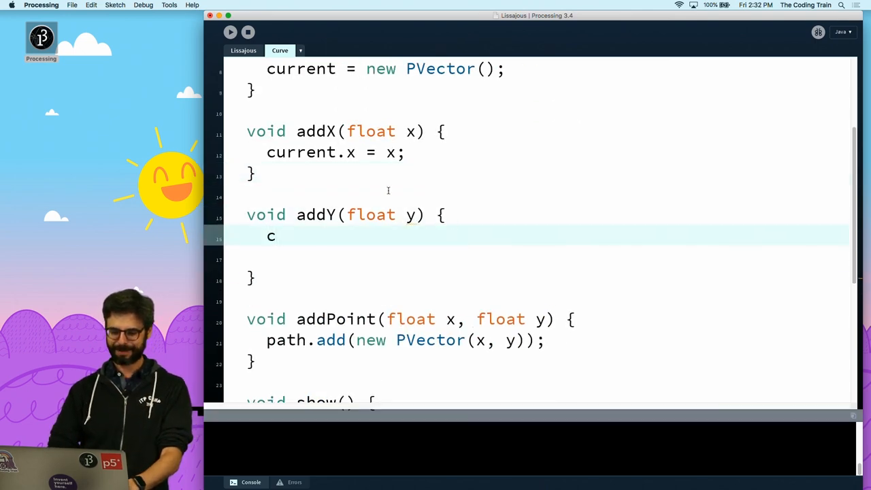
double_click(316, 131)
text(setDX)
double_click(316, 214)
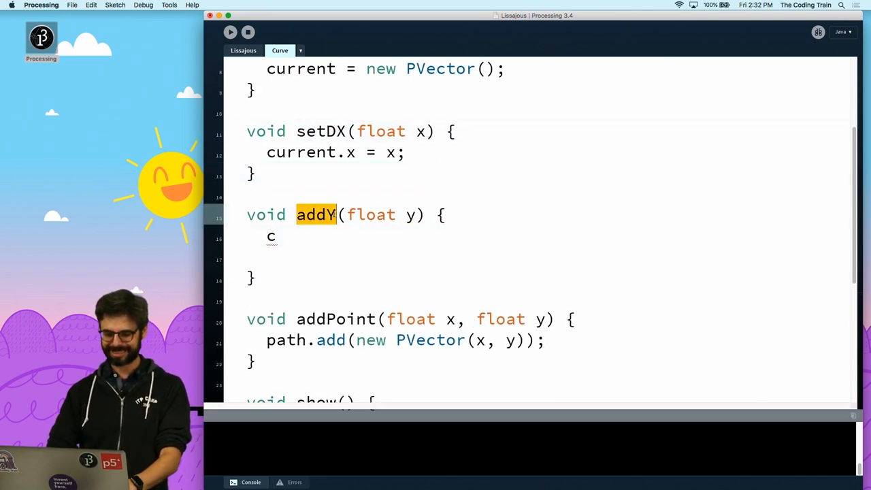
text(setY)
click(319, 132)
key(BackSpace)
key(BackSpace)
key(BackSpace)
text(tX)
click(323, 235)
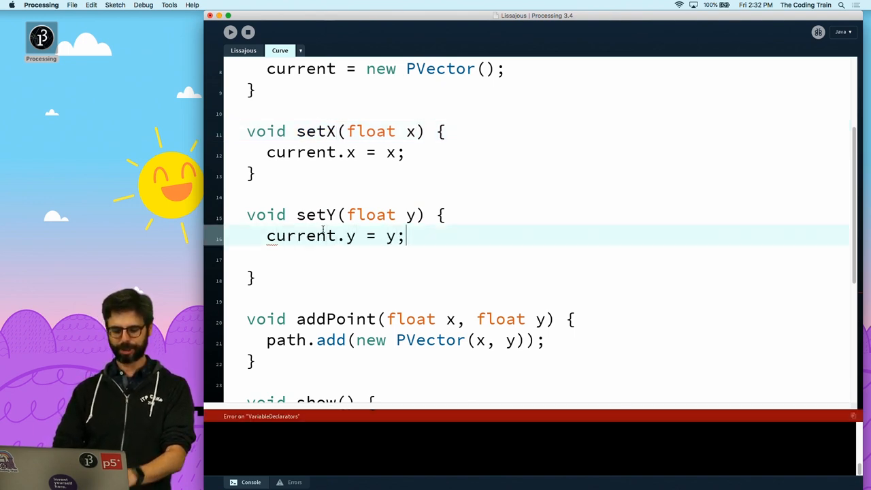
key(Down)
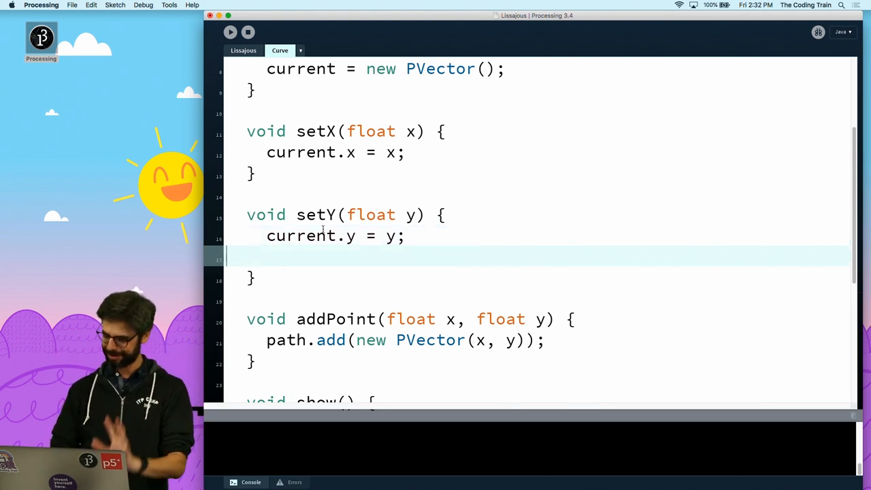
scroll(323, 230, down, 3)
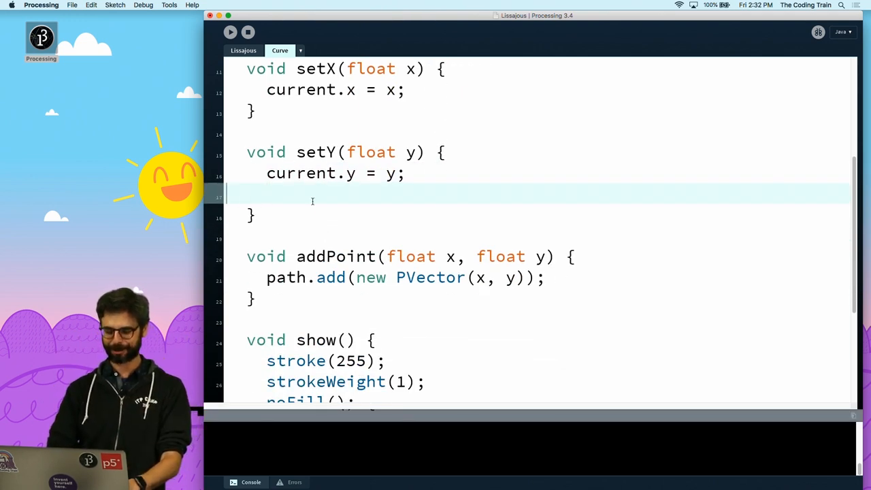
key(BackSpace)
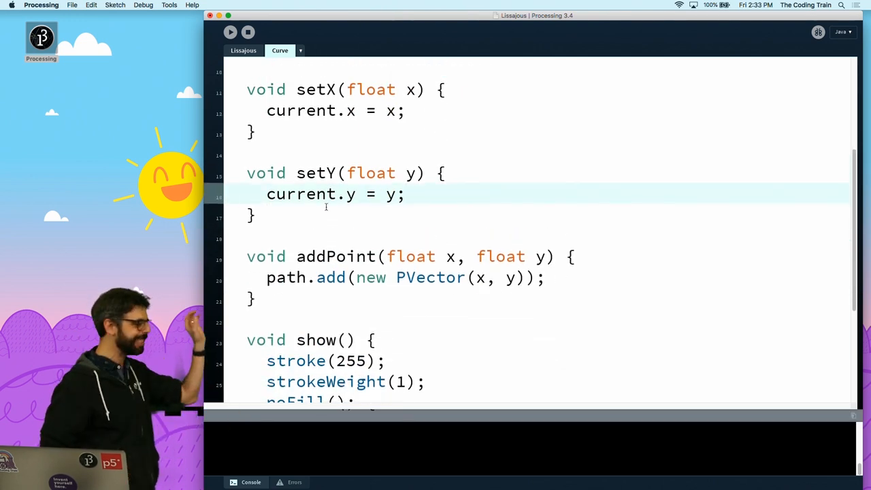
scroll(326, 206, down, 1)
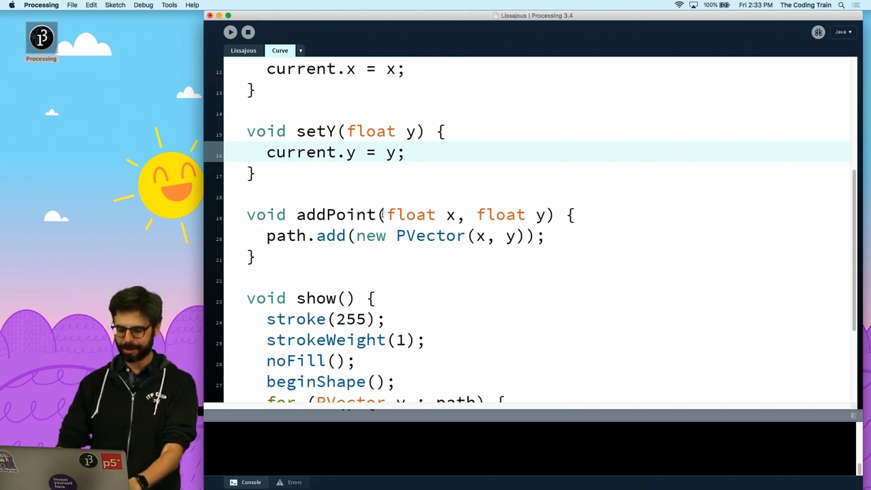
Make addPoint() take no parameters, add current to path, reset current to a new PVector, and save.
drag(386, 214, 526, 214)
key(BackSpace)
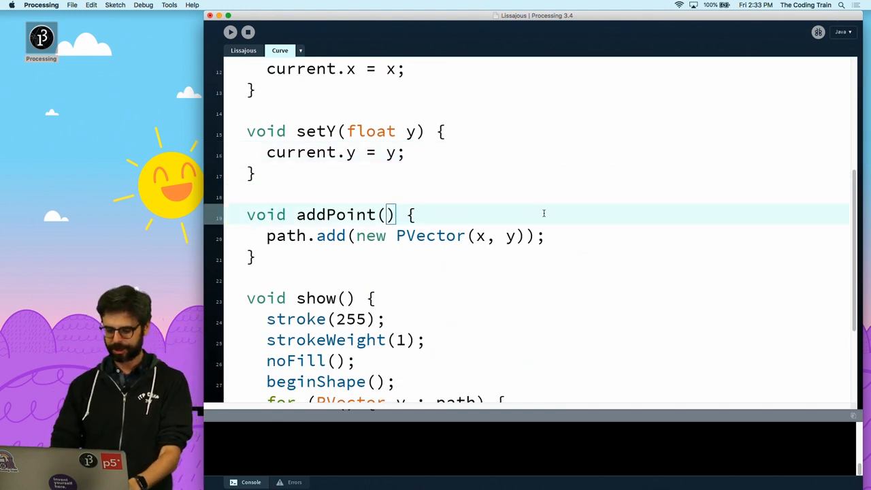
drag(355, 235, 496, 235)
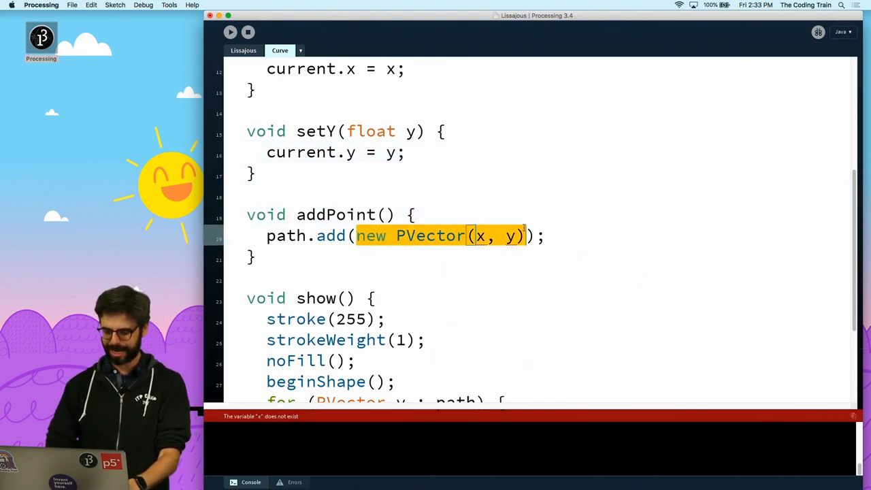
text(cu)
key(Right)
key(Right)
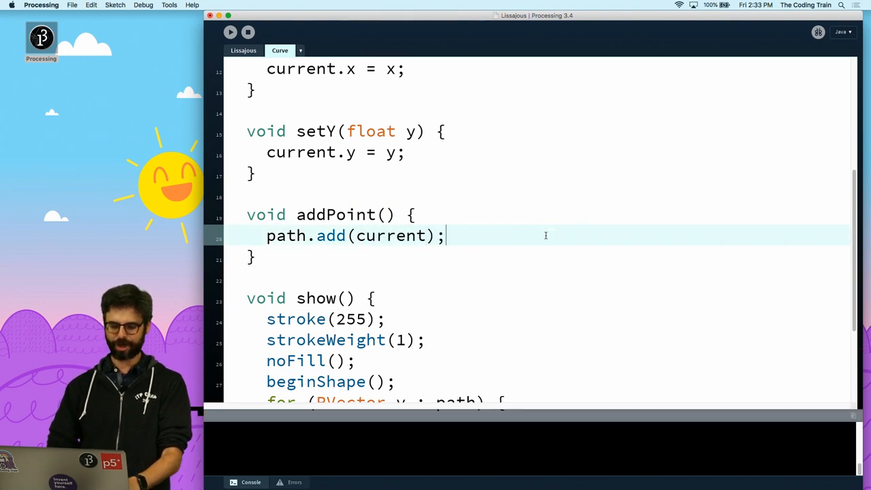
key(Return)
text(current = new PVector();)
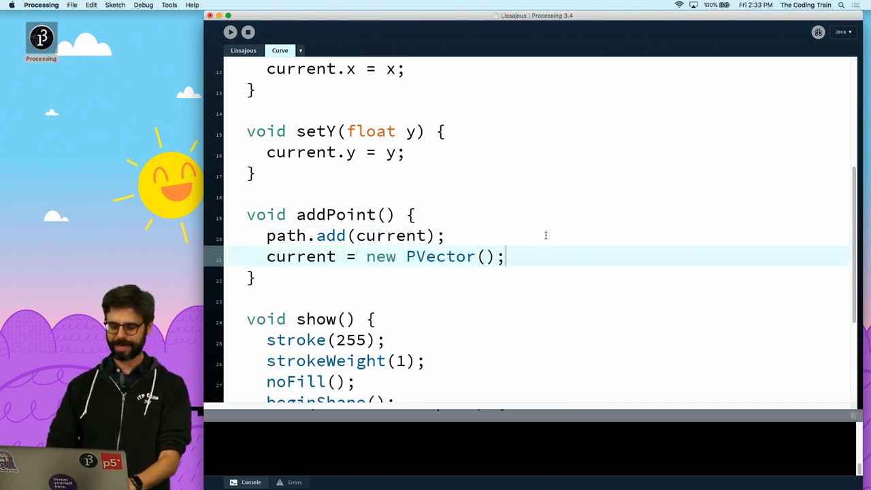
key(super+s)
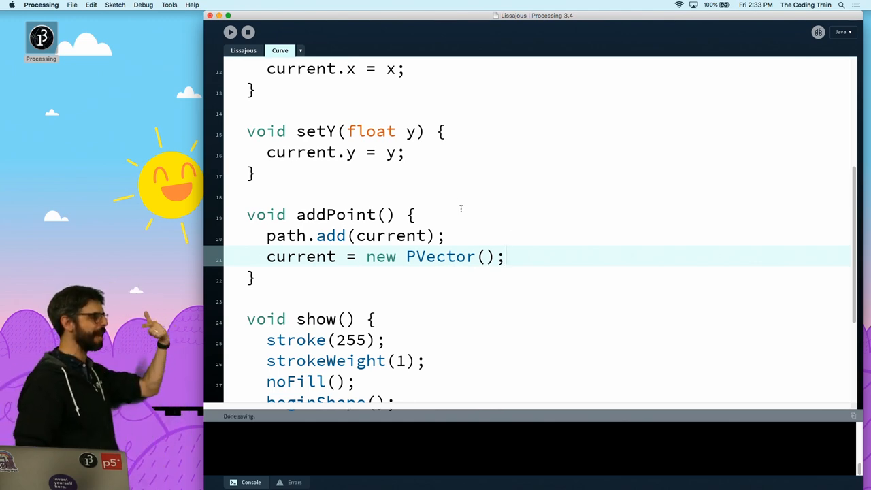
scroll(461, 208, up, 1)
scroll(461, 208, down, 1)
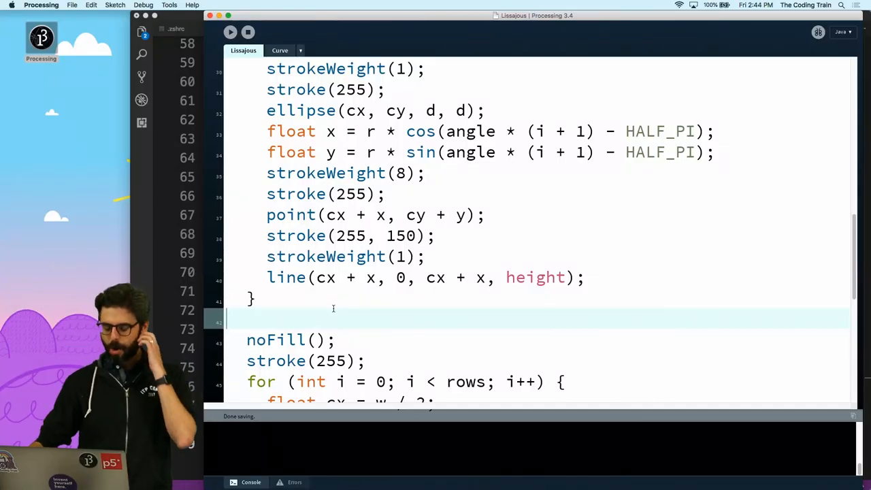
scroll(333, 308, up, 5)
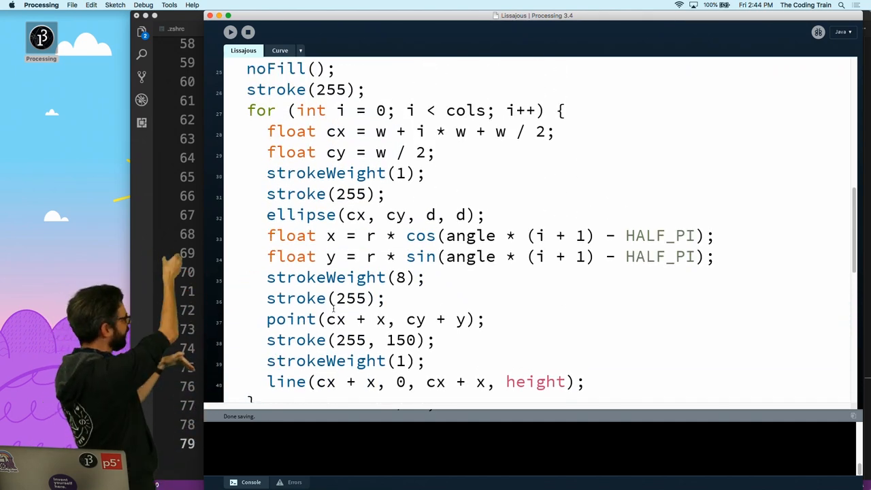
scroll(371, 348, down, 3)
scroll(371, 349, up, 3)
scroll(408, 341, down, 7)
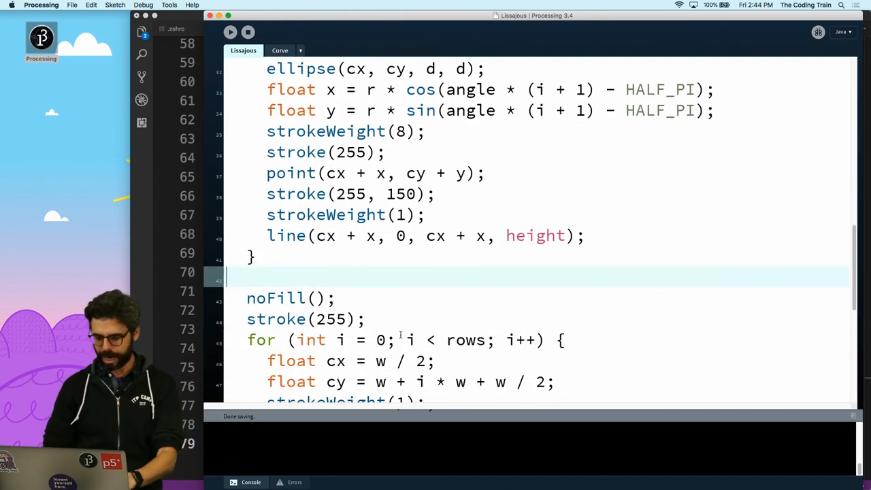
Add a for loop over j<rows inside the column loop in draw.
click(611, 240)
key(Return)
key(Return)
text(for (int j = 0; j < rows; j+)
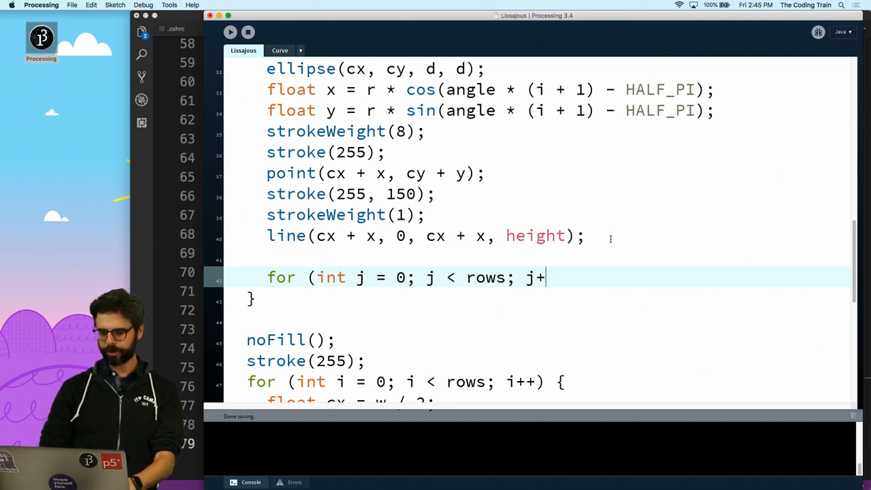
text({)
key(Return)
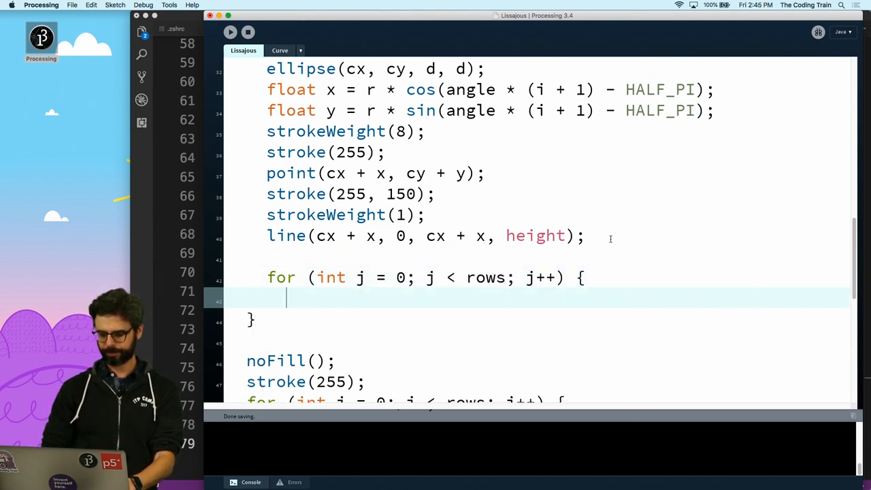
key(Return)
text(})
key(Up)
key(Up)
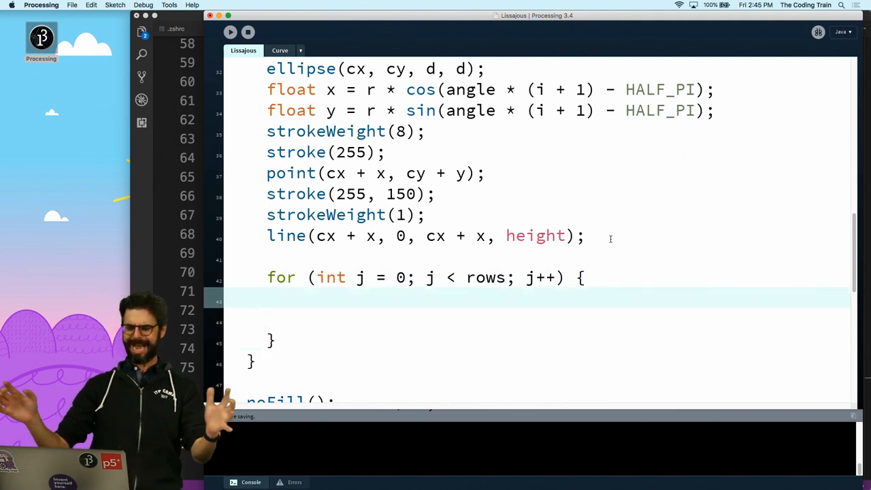
text(c u)
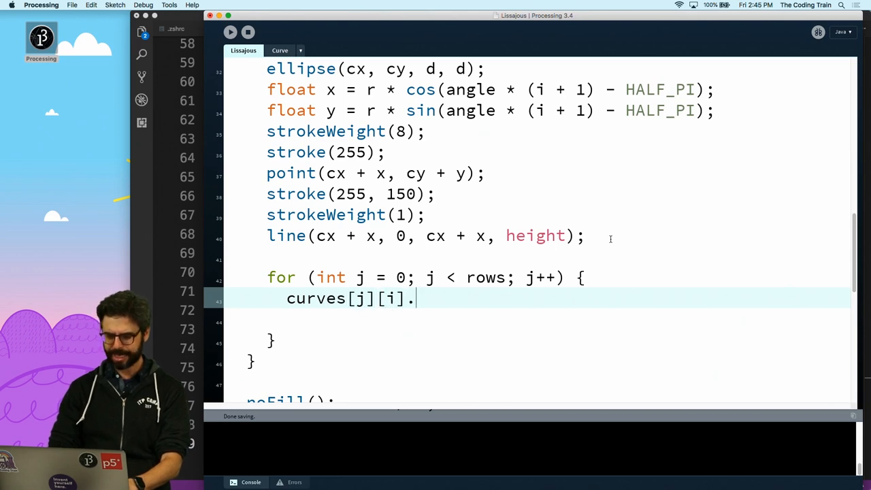
scroll(611, 238, up, 5)
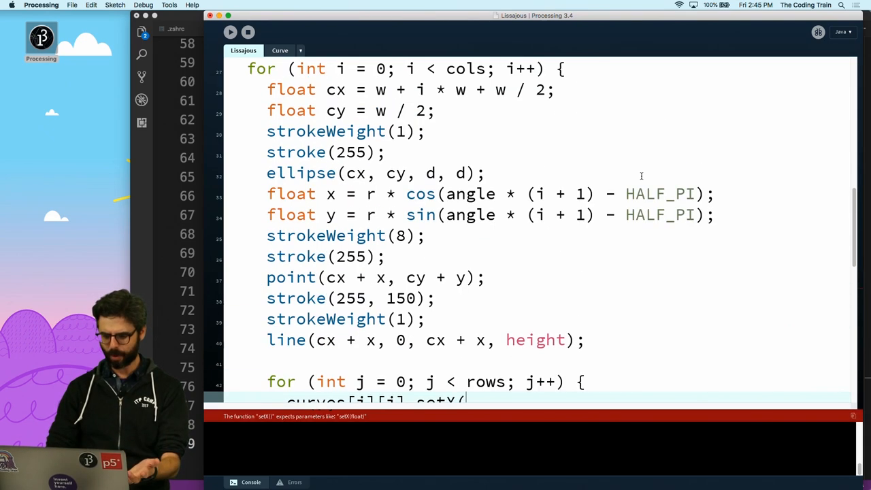
scroll(558, 256, down, 3)
Call curves[j][i].setX(cx + x) in that loop, auto-format and save.
drag(317, 277, 361, 277)
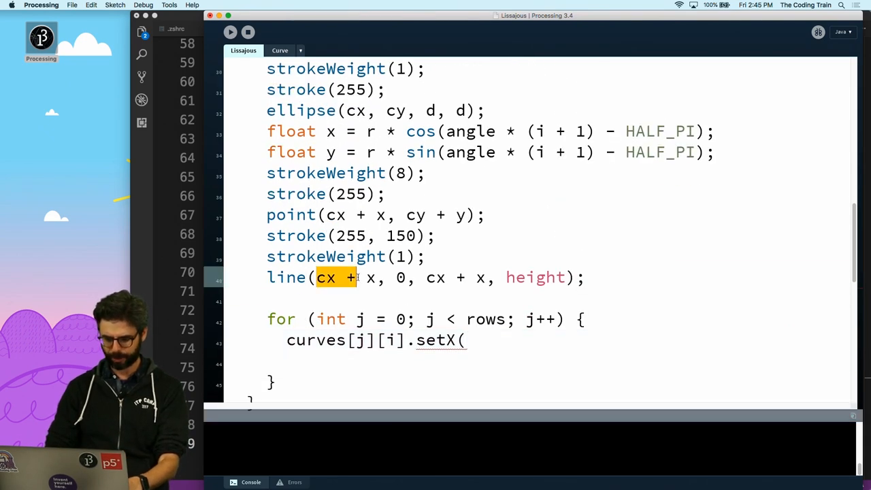
click(476, 352)
text(cx + x);)
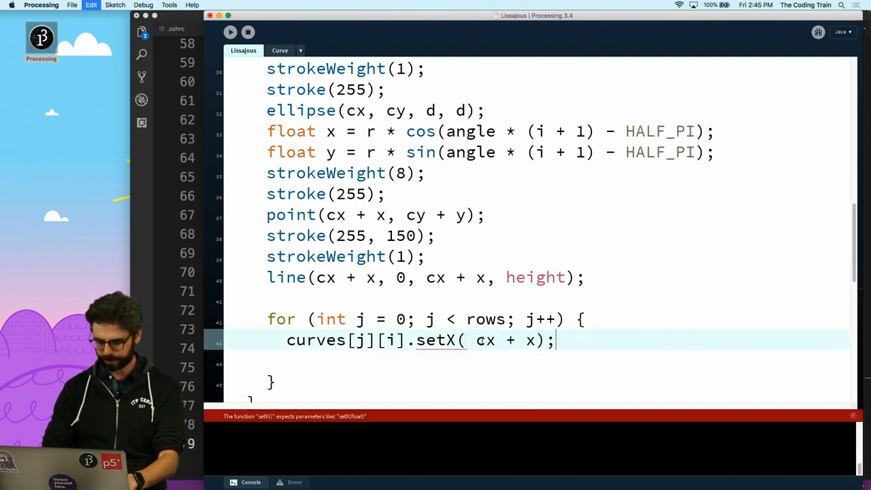
key(super+t)
key(BackSpace)
key(super+s)
scroll(475, 338, down, 3)
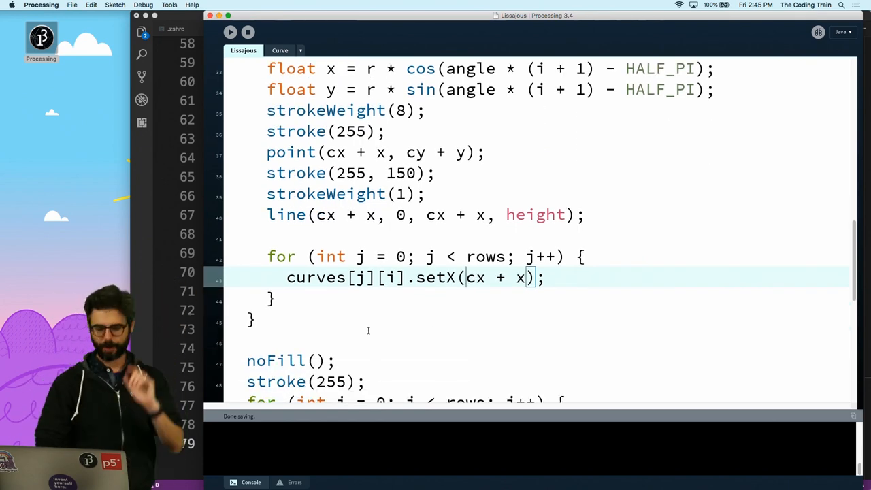
Copy the setX loop into the row loop and change it to iterate i over cols calling setY(cy + y).
drag(279, 300, 235, 258)
key(super+c)
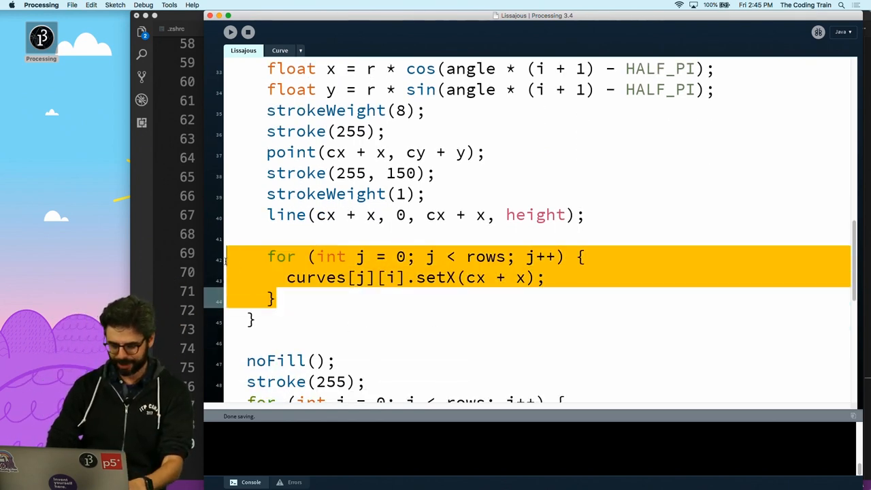
scroll(341, 289, down, 10)
scroll(410, 268, down, 3)
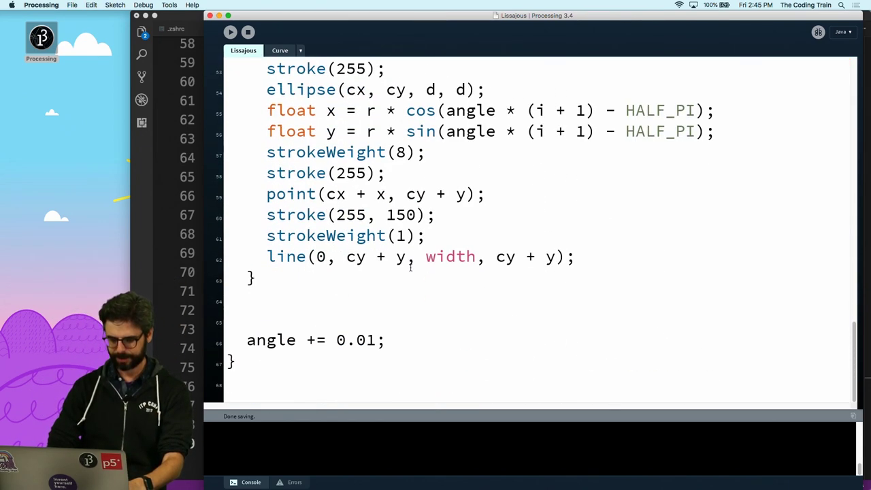
click(592, 256)
key(Return)
key(super+v)
key(super+t)
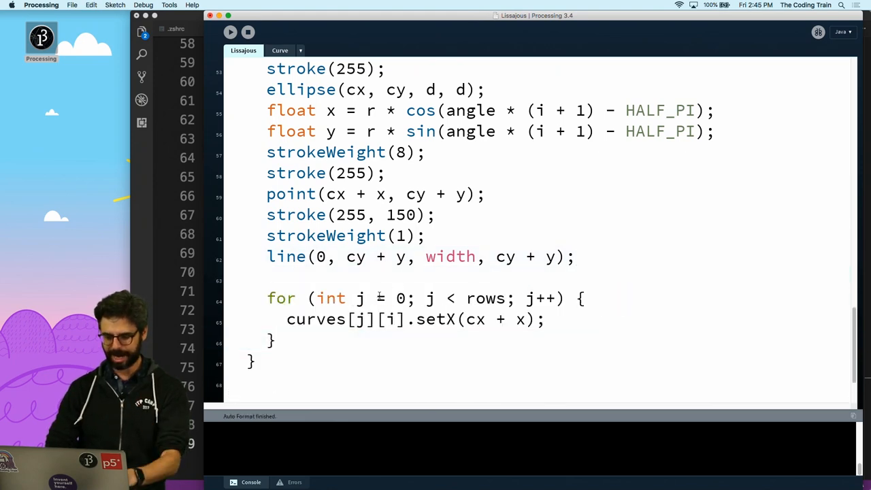
click(378, 297)
key(BackSpace)
text(i)
click(436, 297)
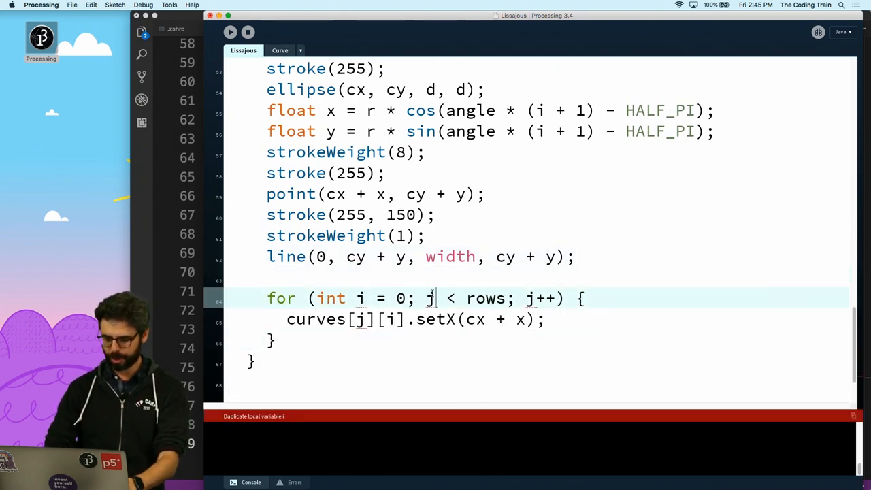
key(BackSpace)
text(i)
double_click(485, 298)
text(cols)
click(527, 298)
text(i)
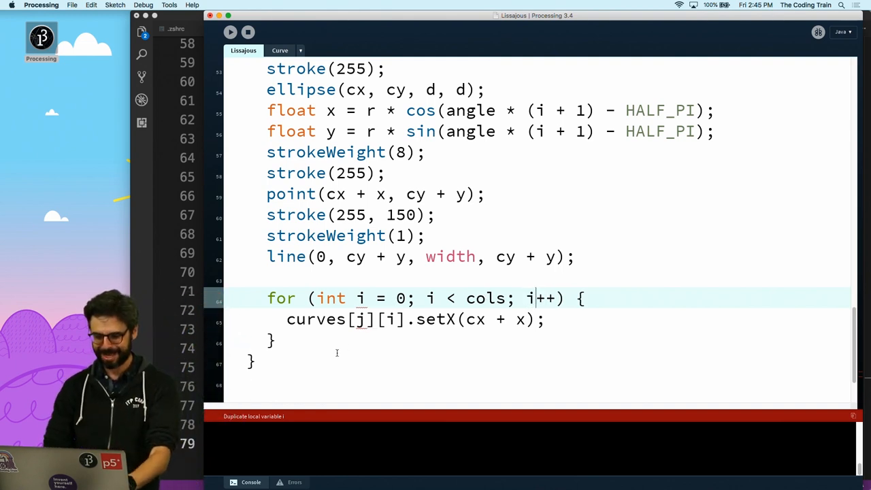
click(460, 319)
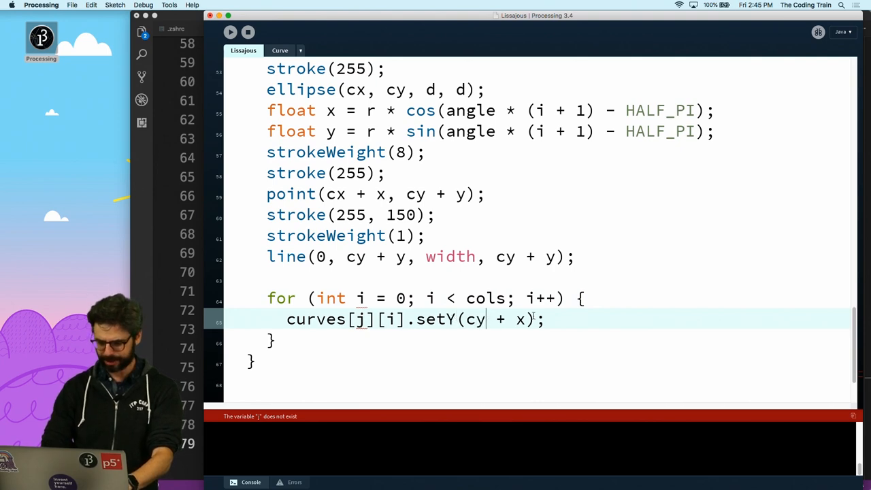
scroll(449, 272, up, 5)
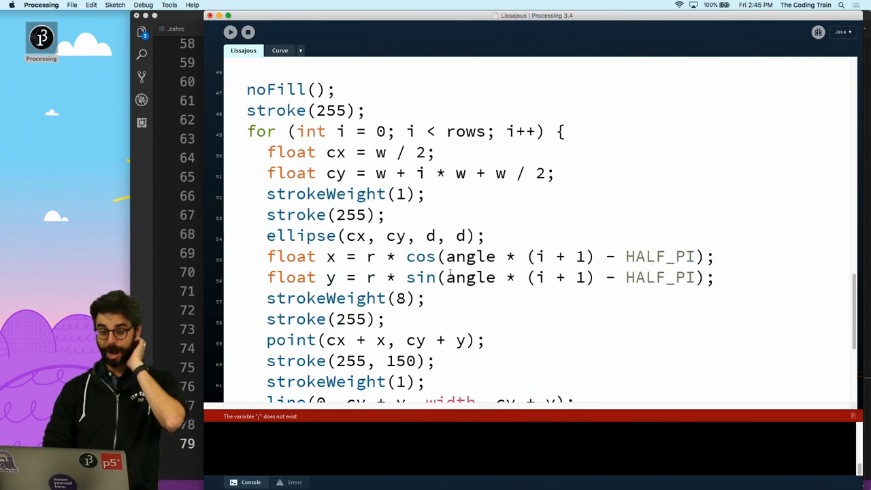
scroll(449, 272, up, 5)
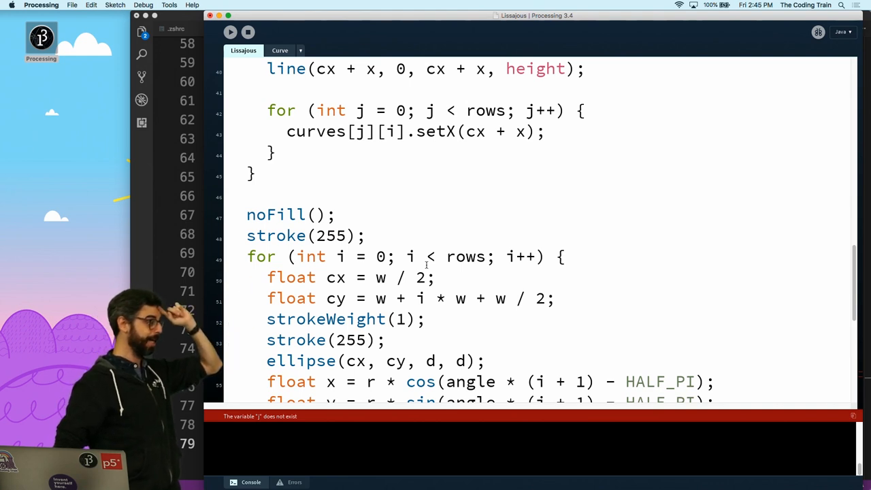
Rename the row loop's index from i to j throughout, save and run the sketch.
click(354, 260)
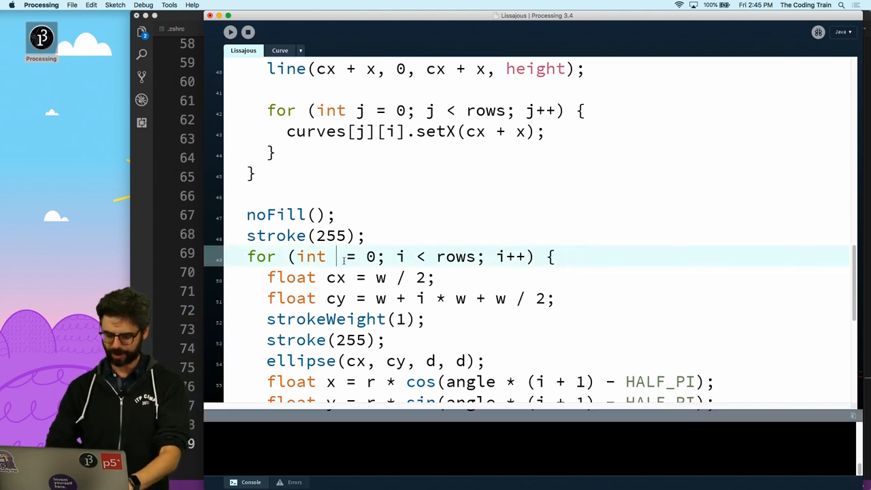
text(j)
click(411, 255)
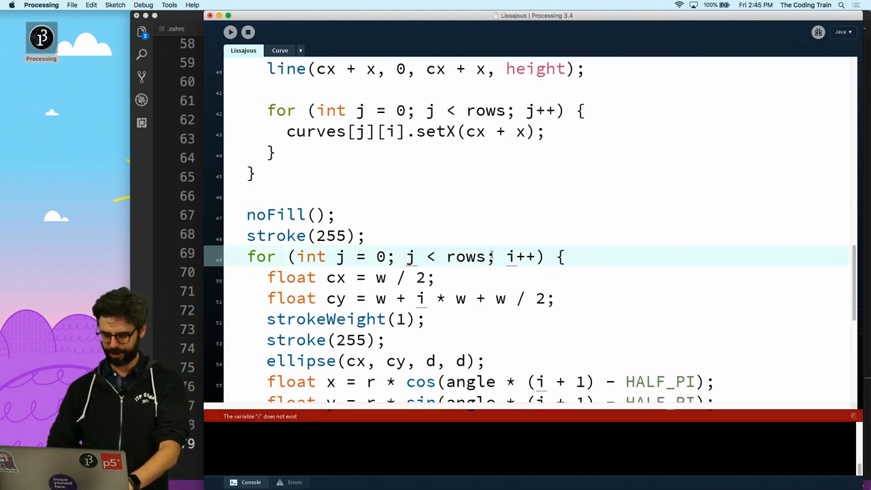
text(j)
scroll(514, 266, down, 4)
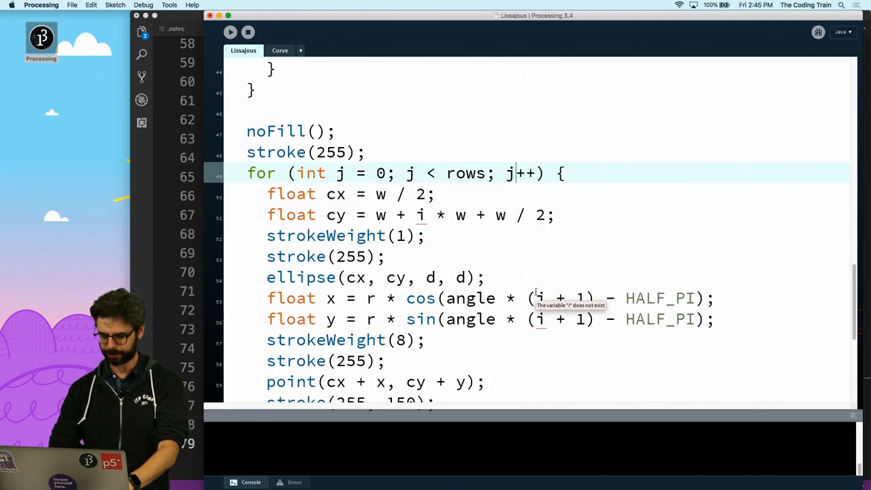
click(545, 298)
text(j)
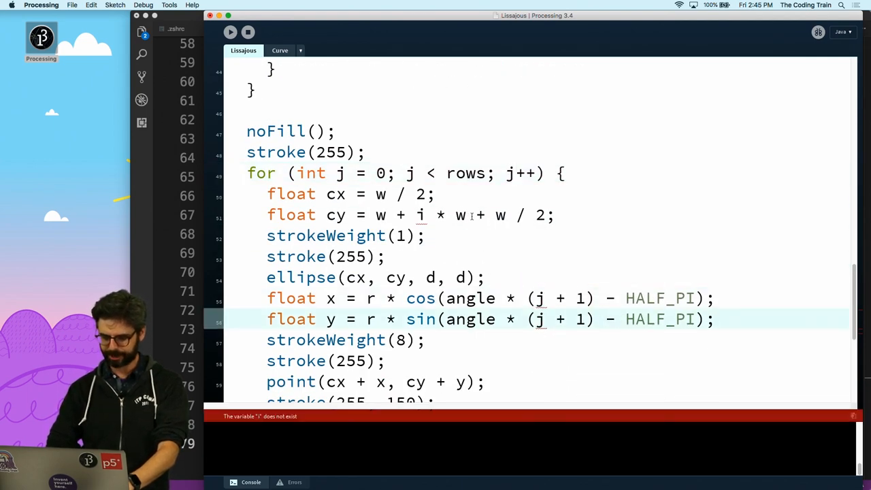
click(424, 215)
key(BackSpace)
scroll(441, 235, down, 12)
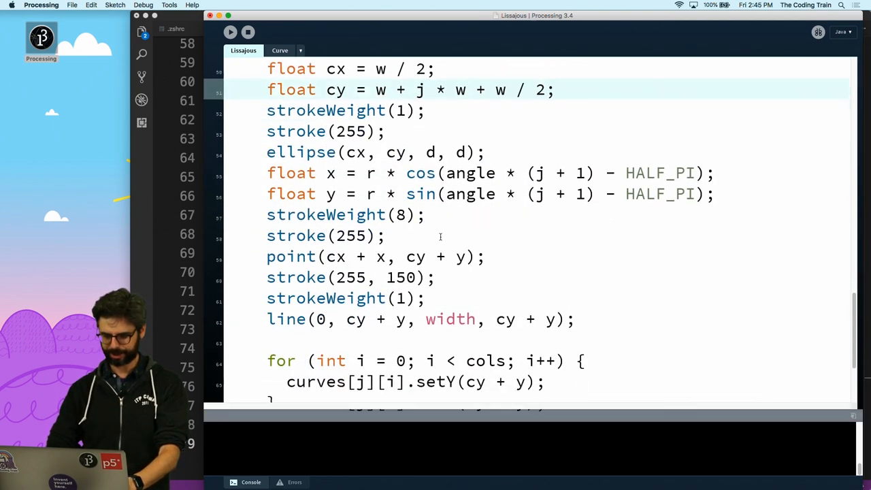
key(super+s)
key(super+r)
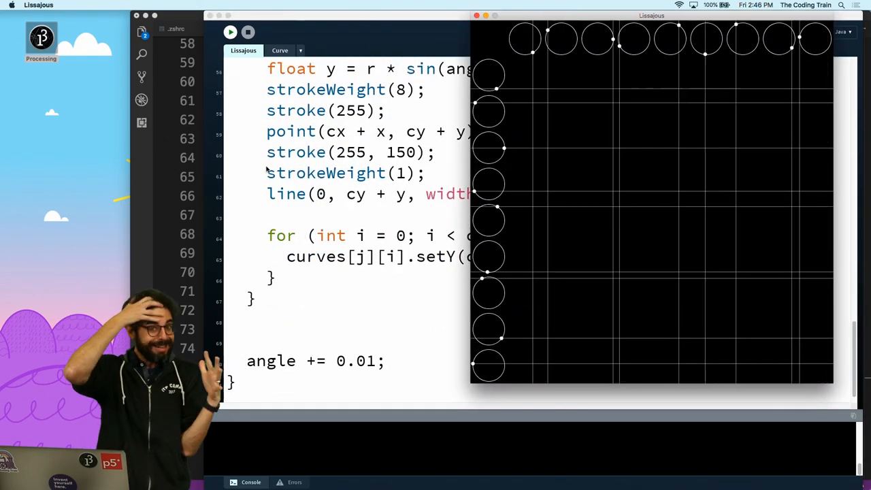
key(Escape)
Review the Curve class code, pointing out the add call in addPoint.
click(280, 50)
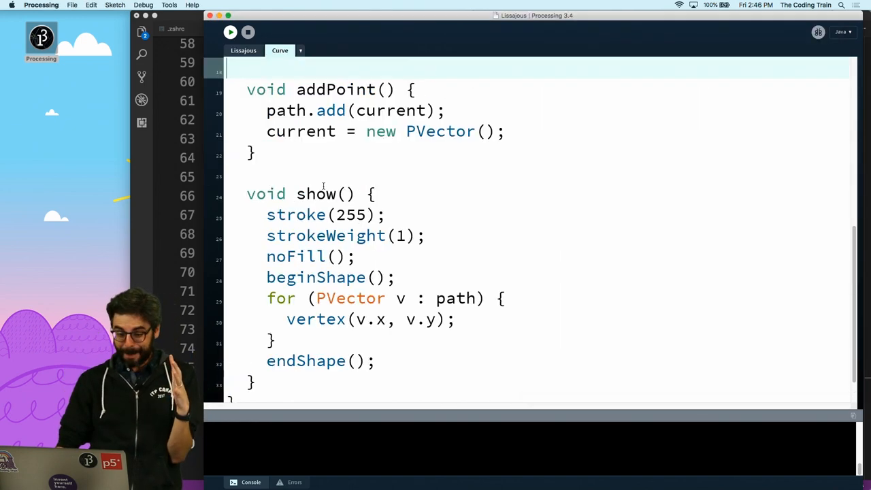
scroll(324, 204, down, 1)
click(324, 68)
scroll(325, 204, up, 2)
scroll(324, 204, up, 3)
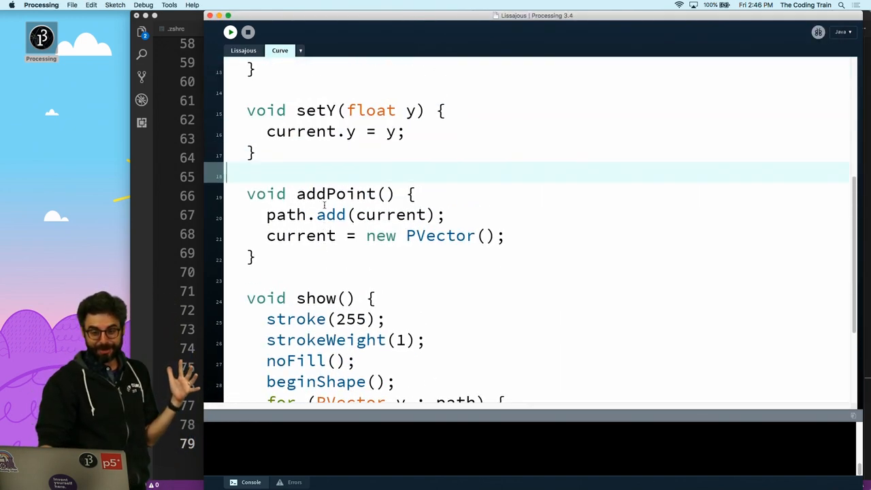
double_click(329, 216)
click(330, 276)
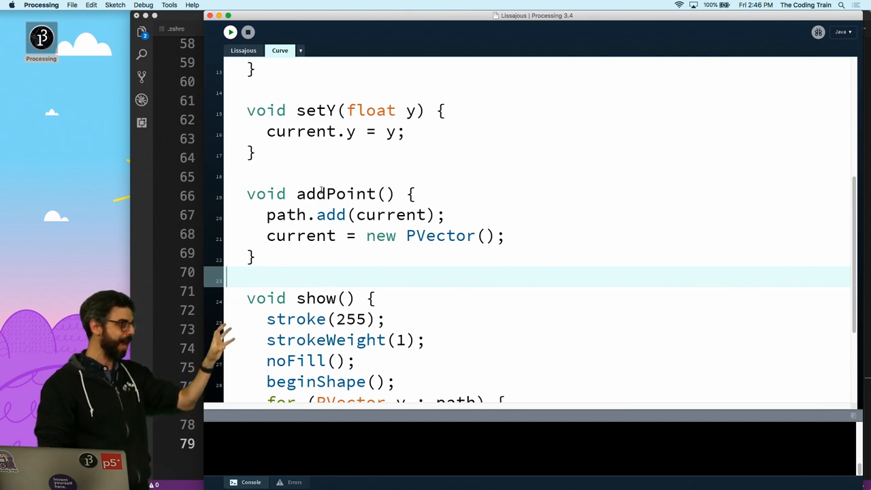
scroll(332, 308, down, 2)
scroll(329, 204, down, 5)
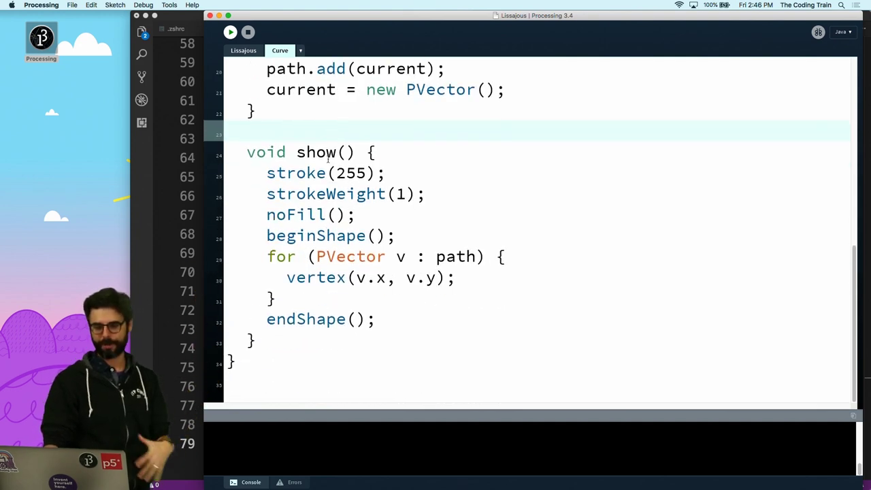
Copy the nested curve loop from setup and paste it at the end of draw.
click(243, 50)
scroll(355, 251, up, 5)
scroll(355, 252, up, 5)
scroll(355, 251, up, 5)
scroll(355, 252, up, 3)
scroll(355, 252, up, 5)
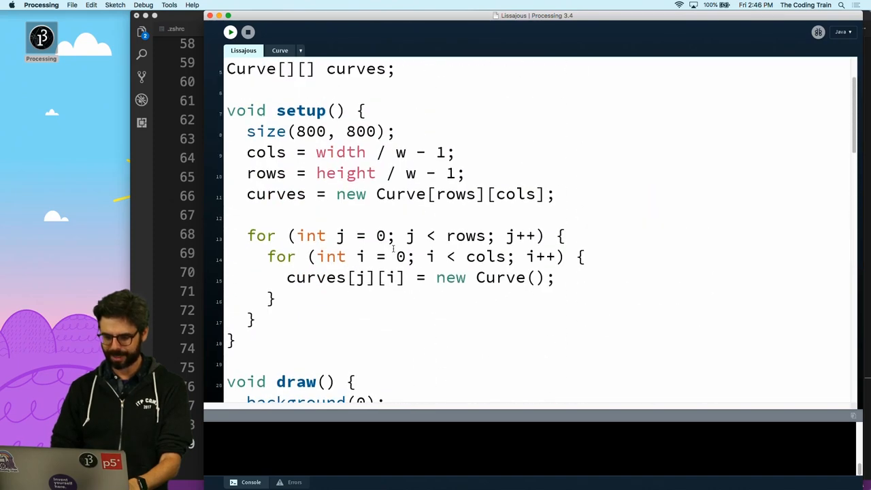
key(shift+Down)
key(shift+Down)
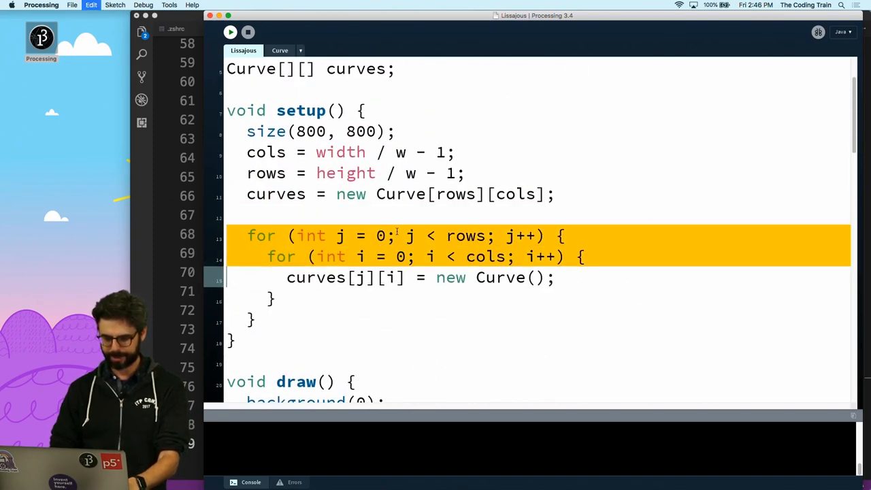
key(shift+Down)
key(shift+Down)
key(shift+Down)
key(shift+Down)
key(super+x)
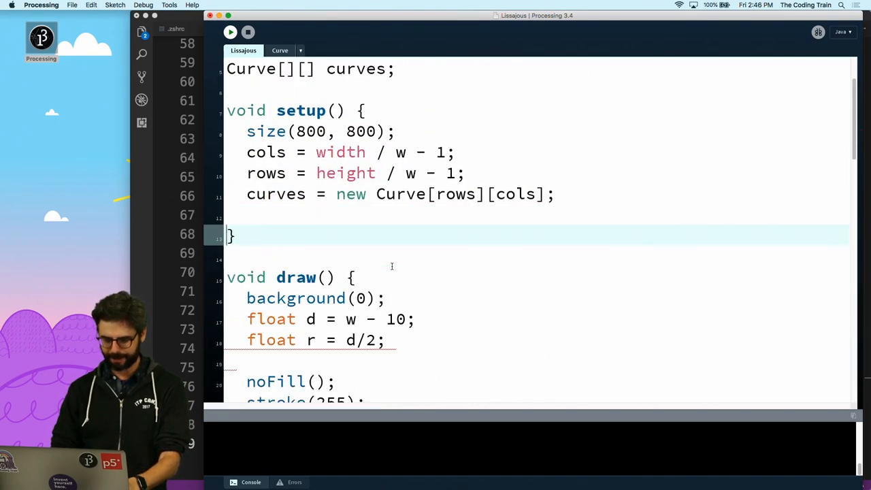
key(super+v)
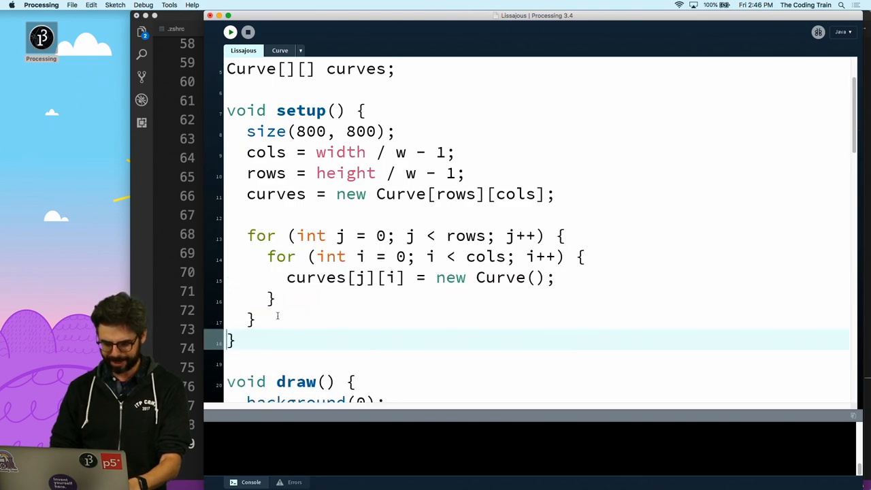
key(Left)
key(shift+Up)
key(shift+Up)
key(shift+Up)
key(shift+Up)
scroll(304, 253, down, 10)
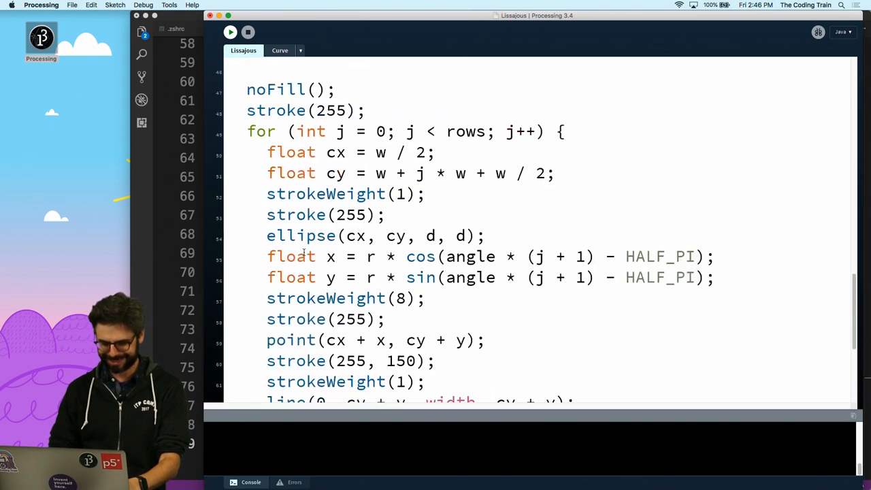
key(super+v)
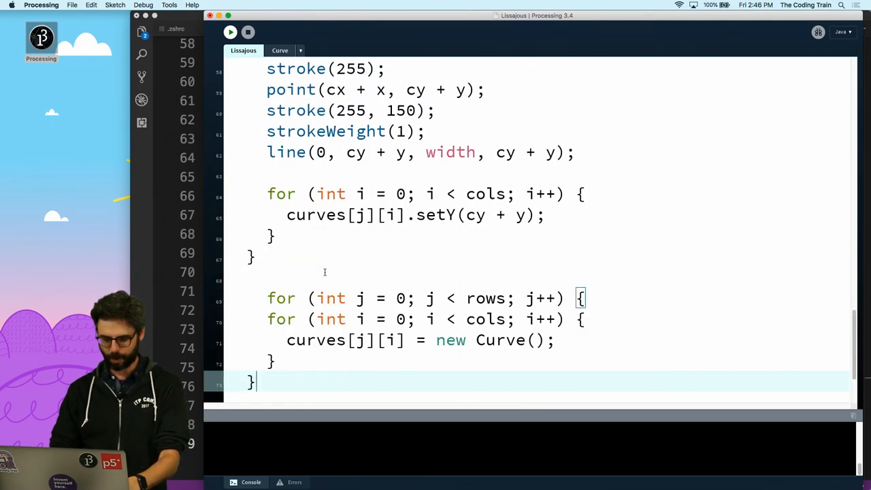
scroll(325, 272, down, 3)
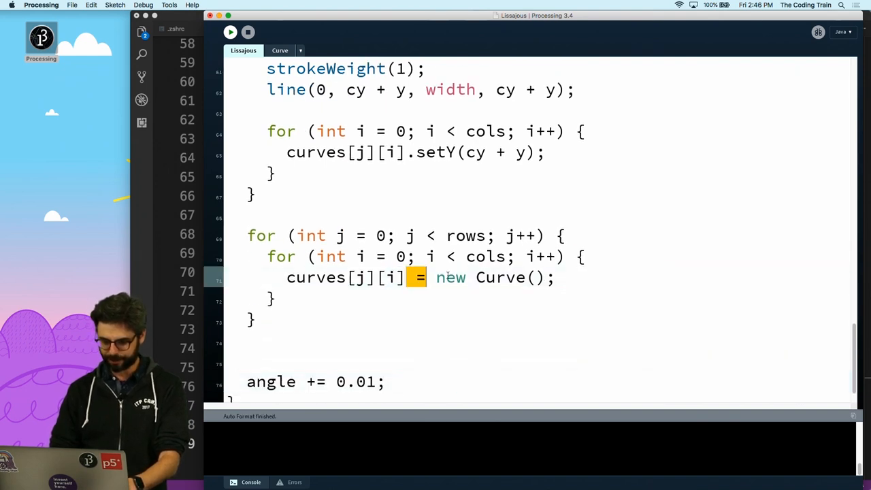
Replace the pasted loop body with curves[j][i].addPoint() and show(), then run to see the curves.
key(BackSpace)
text(addPoint)
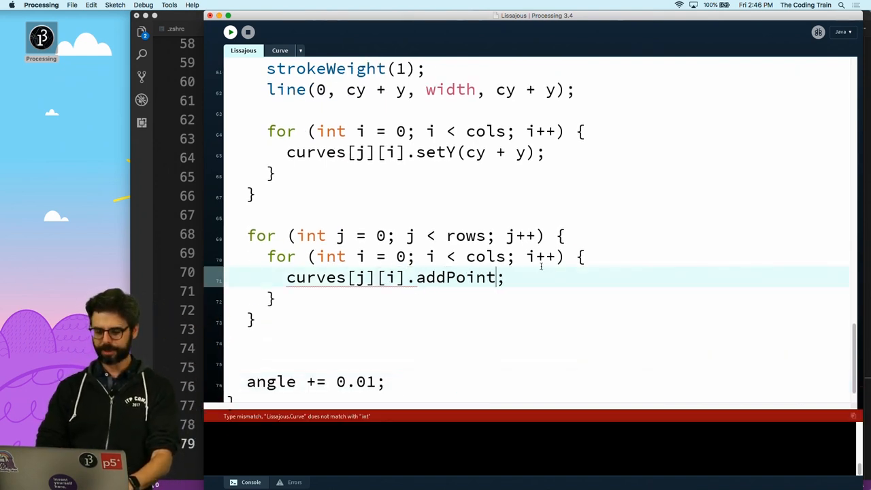
text(())
key(Return)
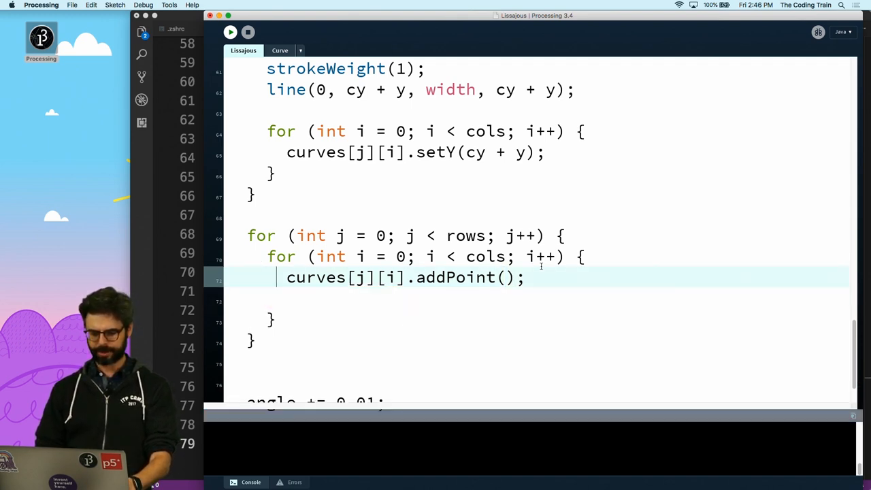
key(shift+Down)
key(super+c)
key(Down)
key(Down)
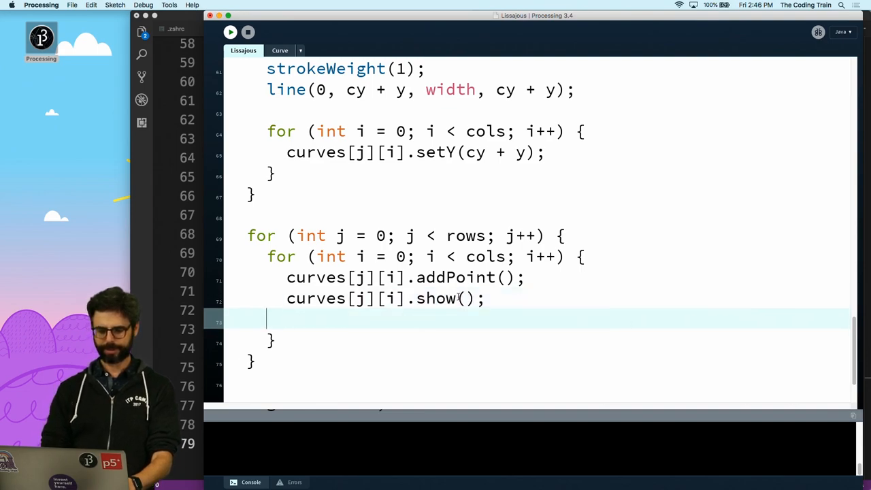
key(BackSpace)
key(BackSpace)
key(super+r)
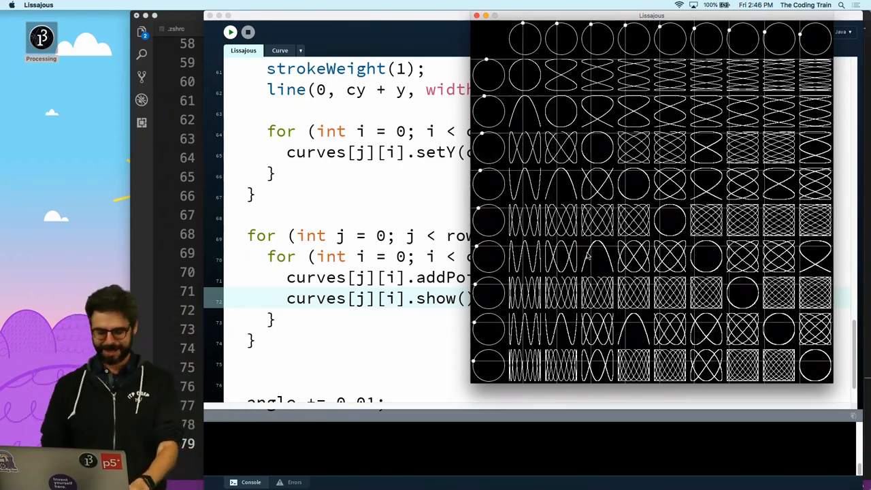
key(Escape)
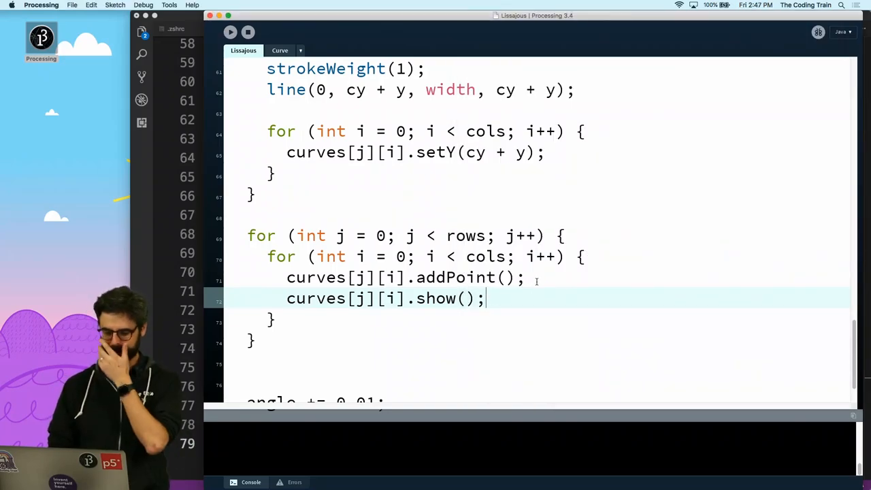
Add strokeWeight(8) and point(current.x, current.y) to Curve's show and run to see the dots.
key(super+r)
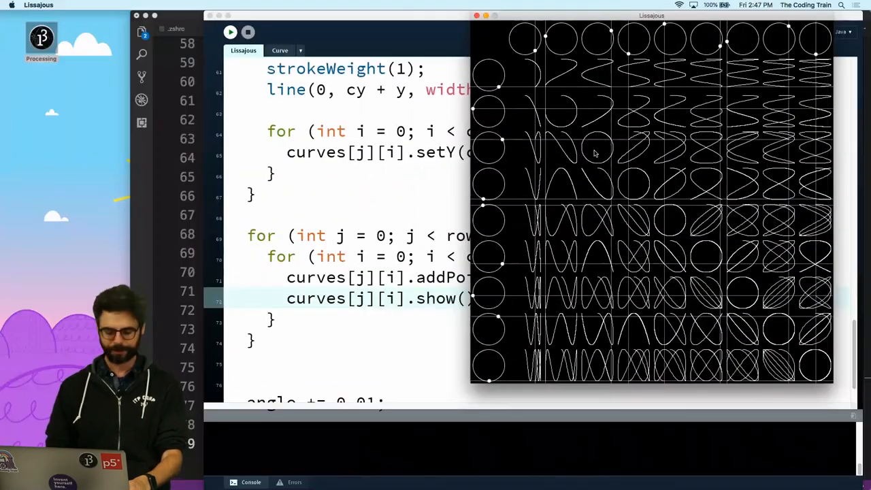
key(Escape)
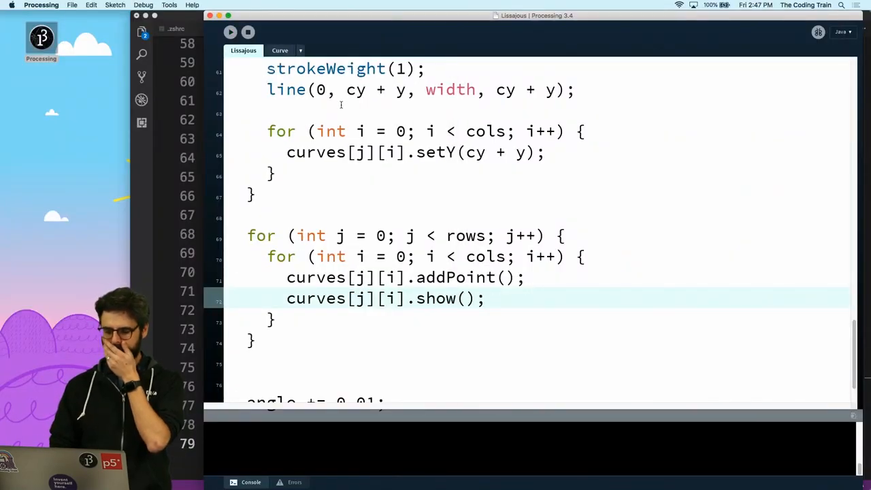
click(281, 51)
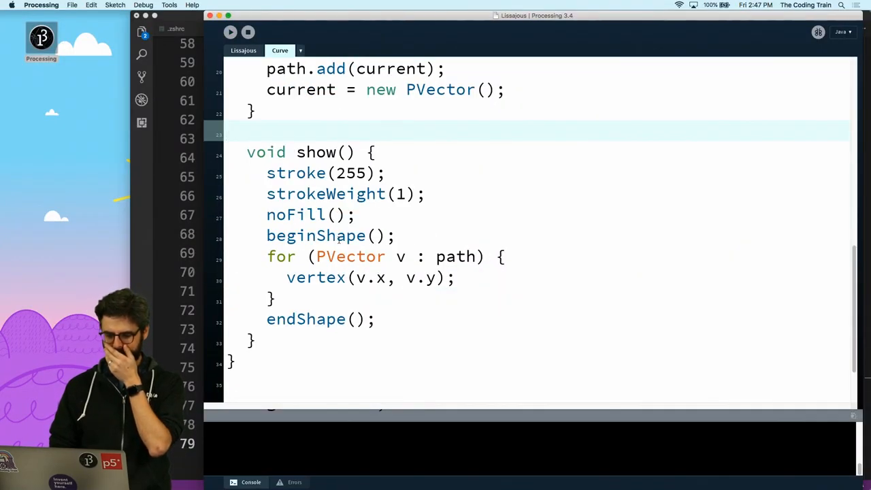
scroll(338, 239, down, 2)
scroll(340, 239, up, 3)
scroll(359, 243, up, 2)
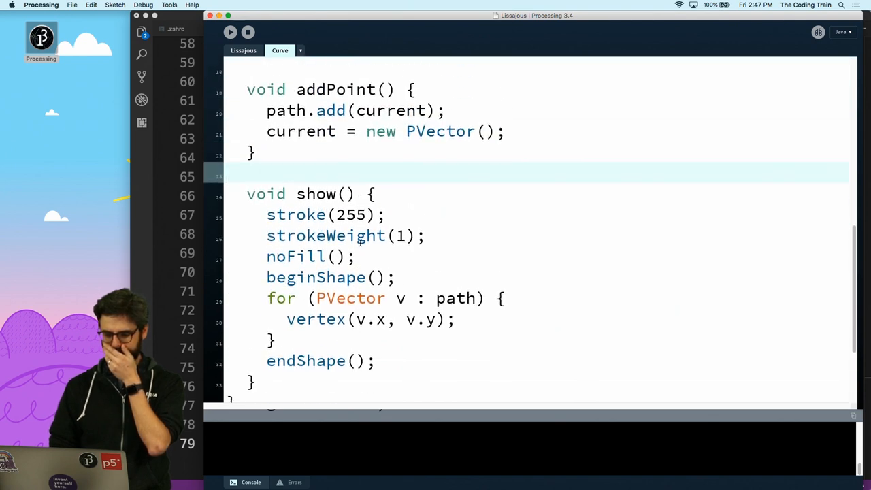
scroll(359, 242, down, 3)
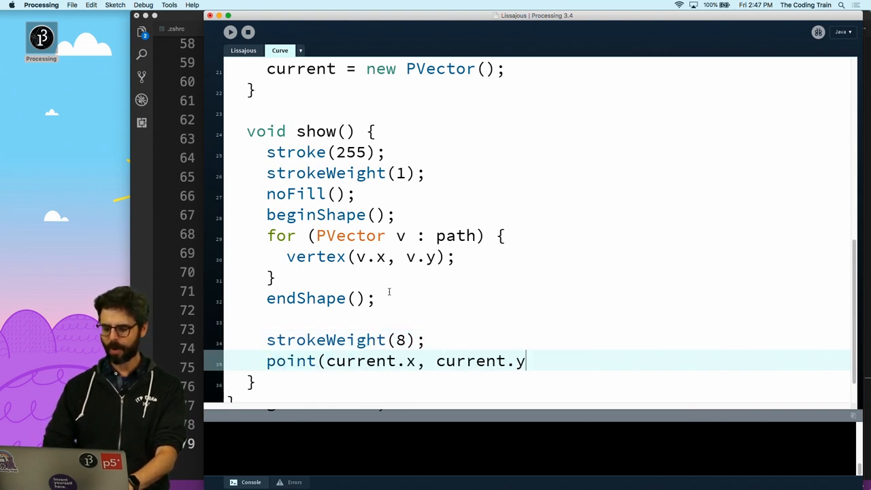
key(super+r)
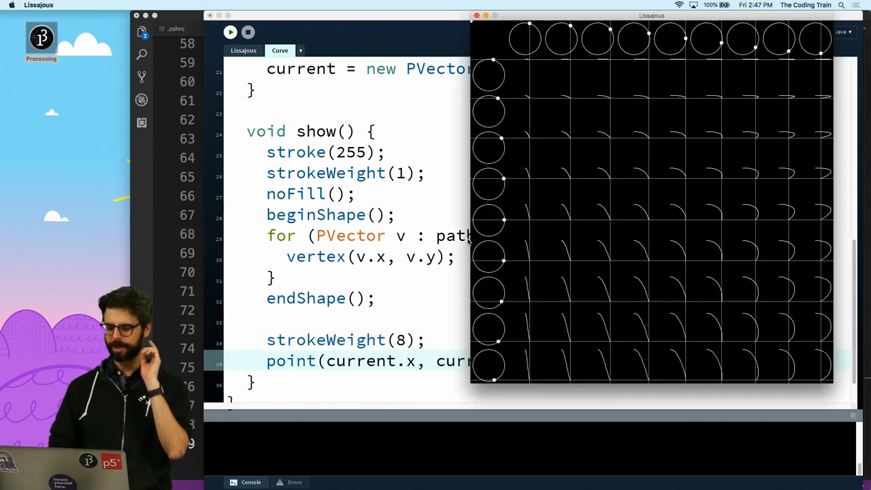
click(317, 235)
scroll(317, 231, up, 5)
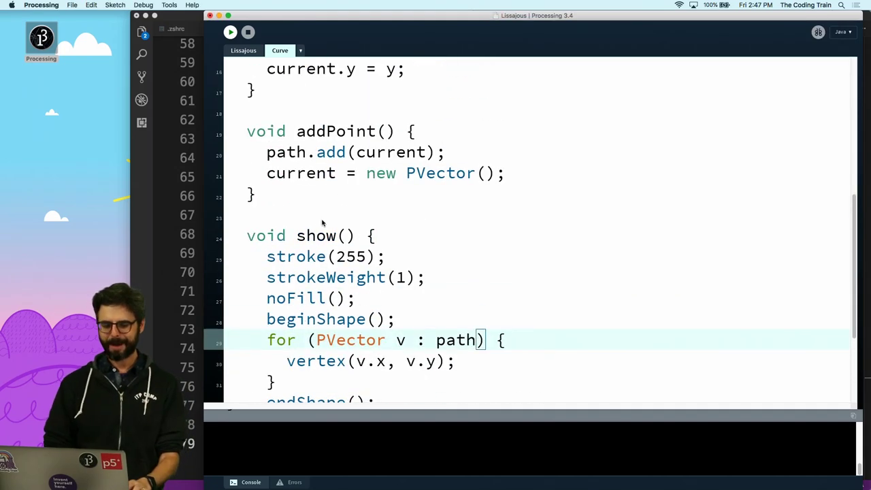
Move 'current = new PVector();' from addPoint to the end of show and run again.
triple_click(339, 174)
click(348, 155)
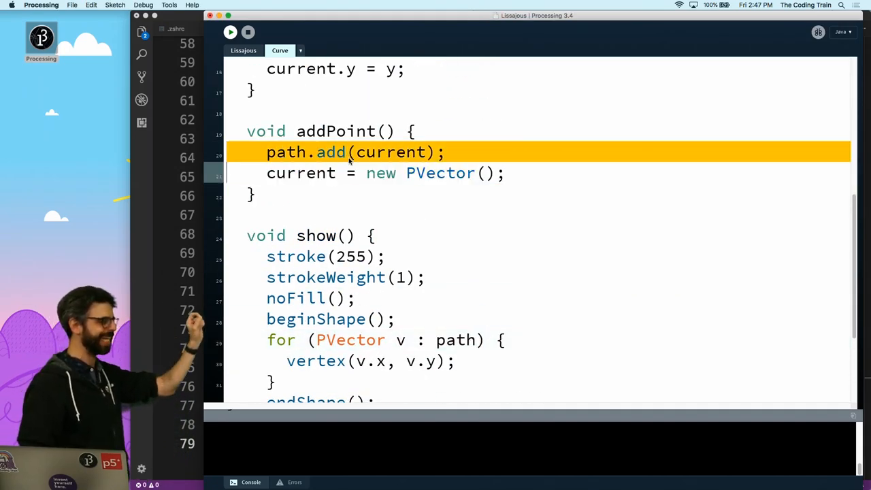
click(350, 174)
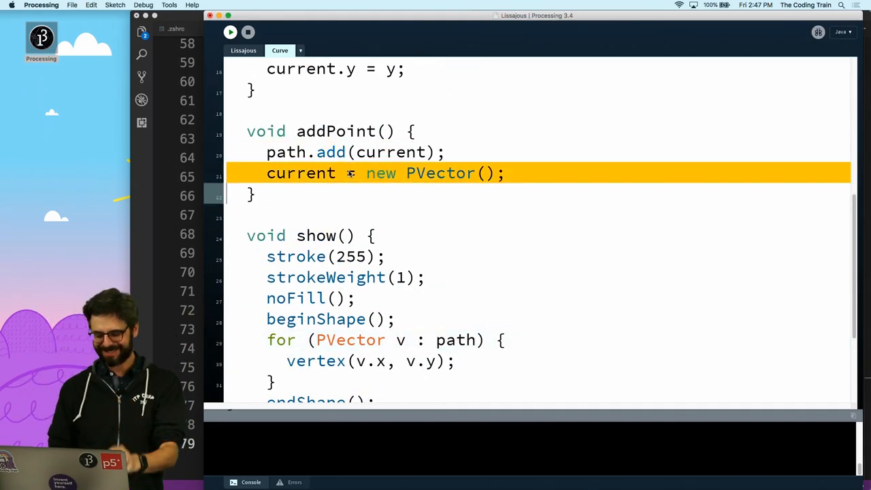
key(super+x)
scroll(349, 173, down, 5)
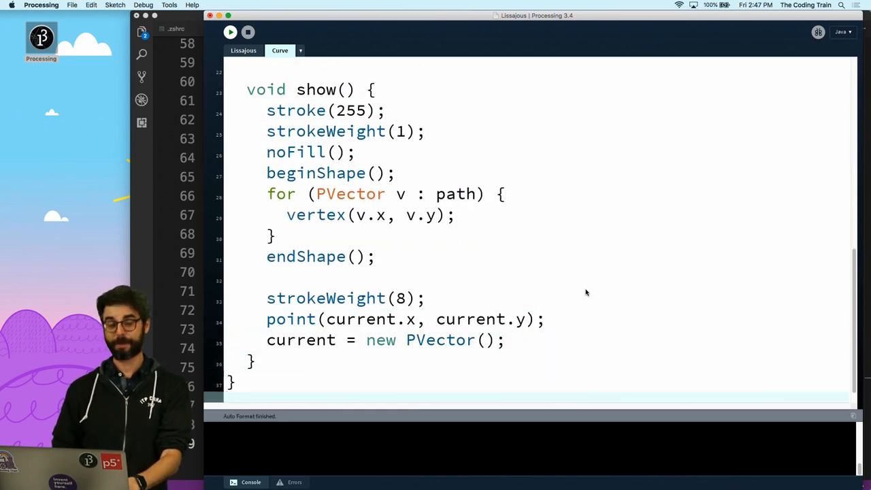
key(super+r)
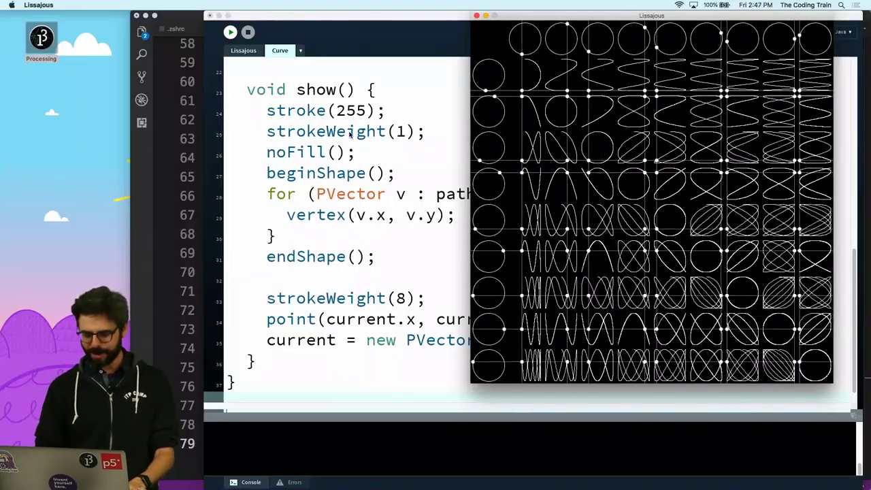
Try pixelDensity(2) below size(), run it, then delete the line again.
key(Escape)
click(349, 152)
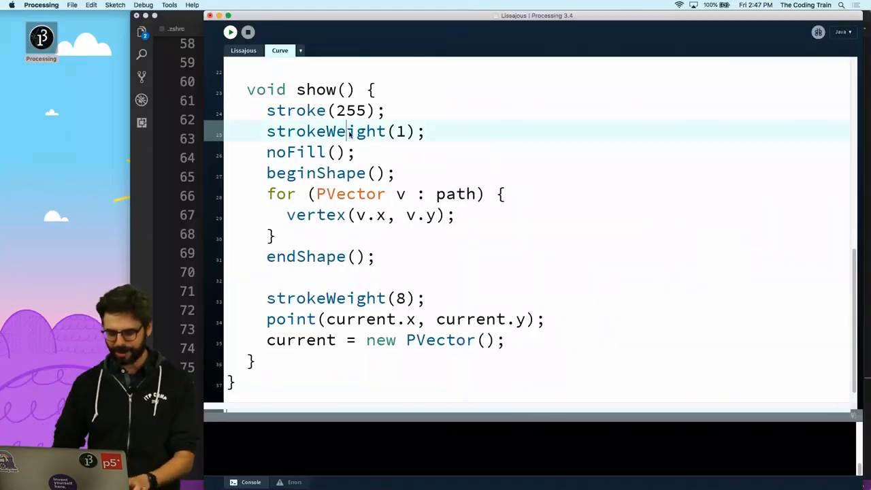
scroll(349, 134, up, 10)
click(245, 51)
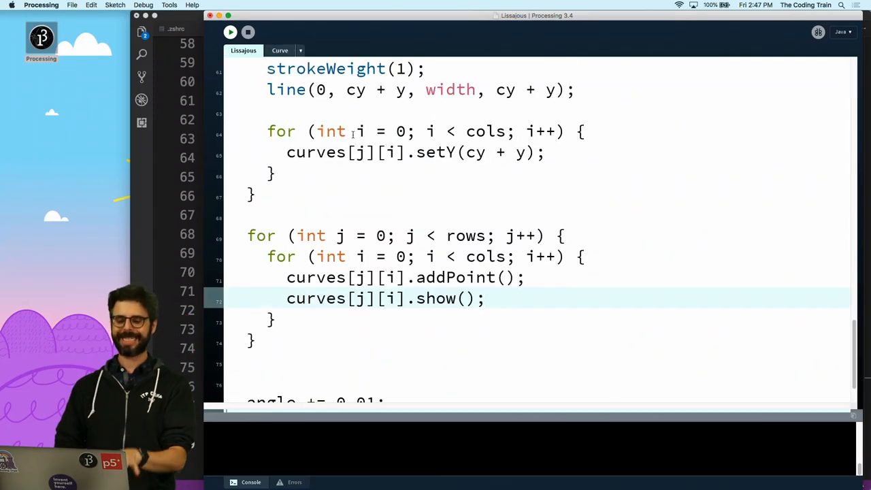
scroll(352, 134, up, 10)
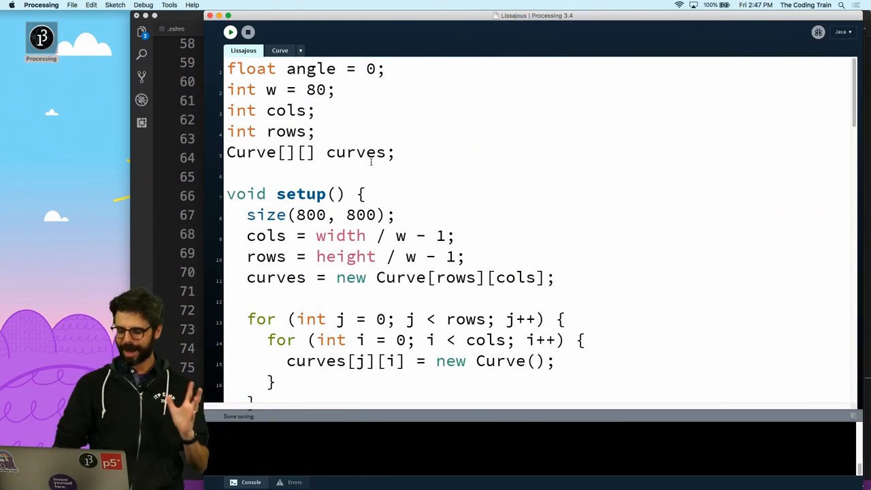
click(407, 213)
key(Return)
text(pixelDensity(2);)
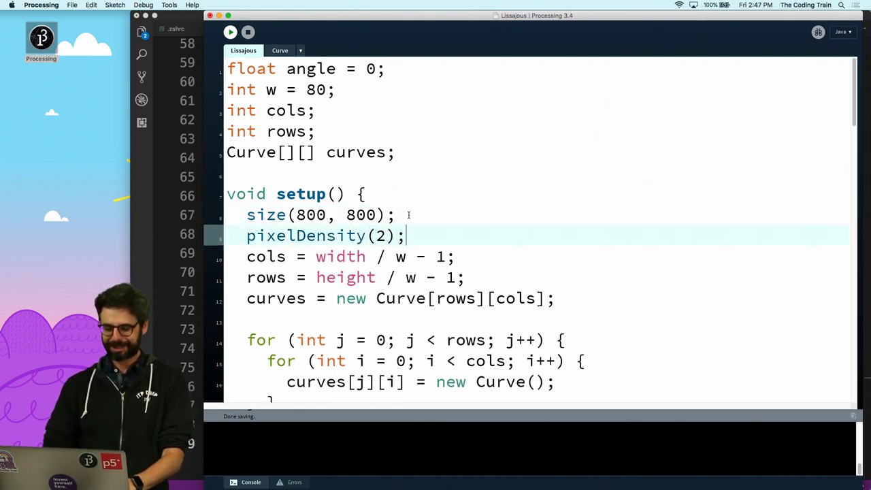
key(super+r)
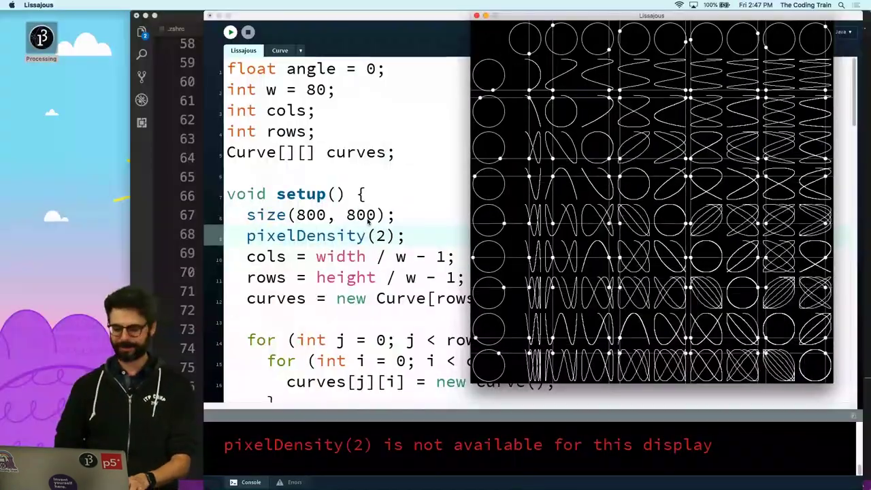
key(Escape)
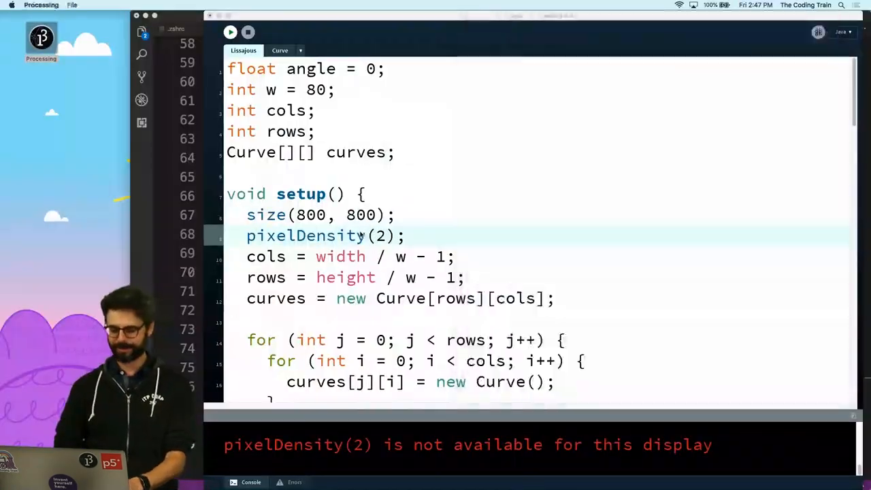
triple_click(361, 236)
key(BackSpace)
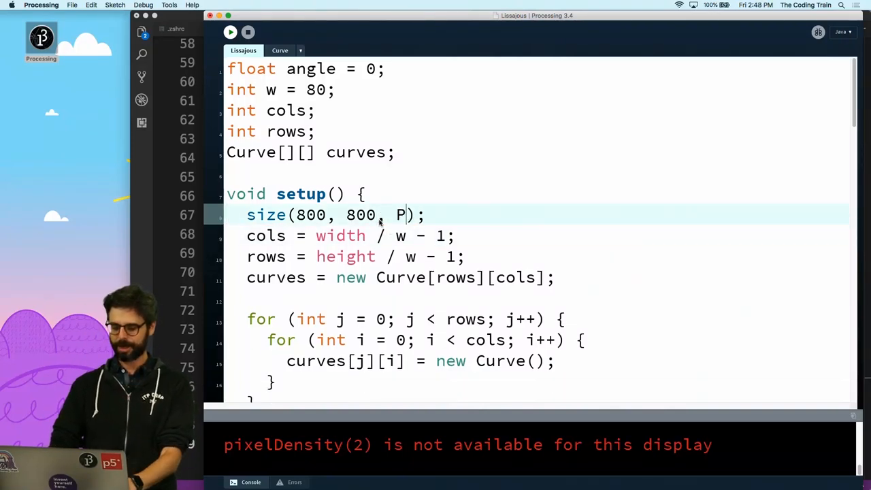
Run with the P2D renderer, then switch to fullScreen(P2D), save and set w = 200.
key(super+r)
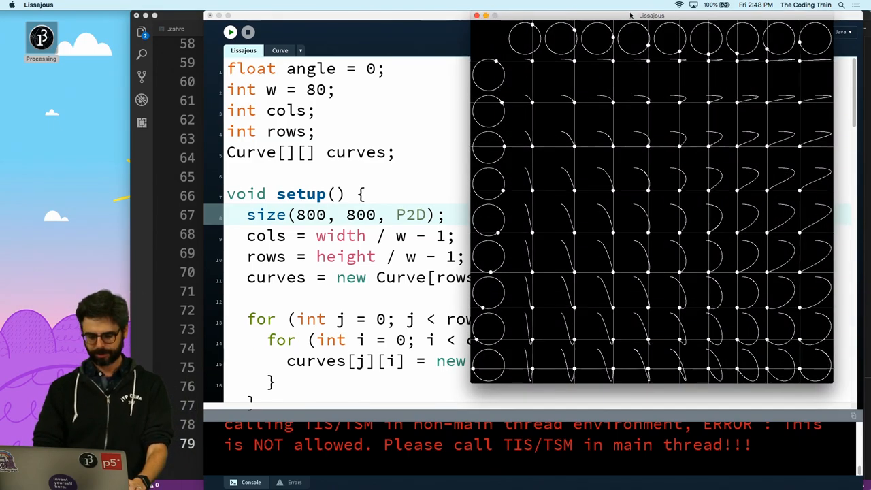
drag(563, 18, 457, 27)
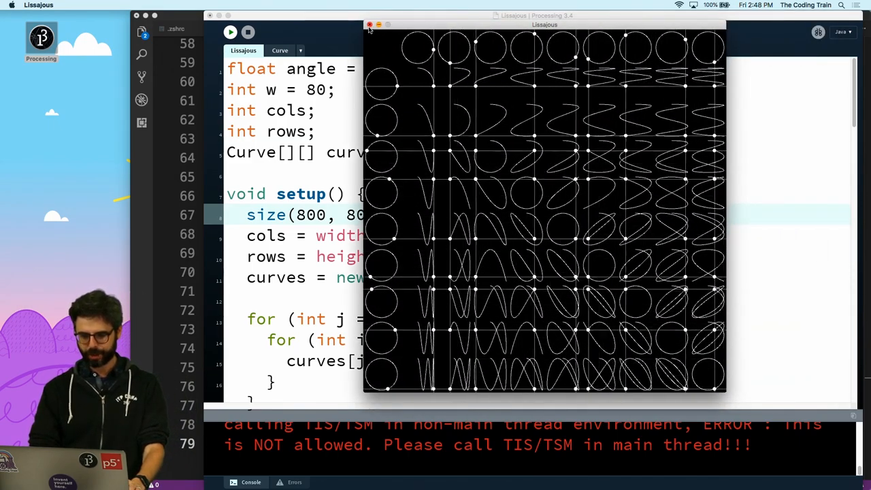
key(Escape)
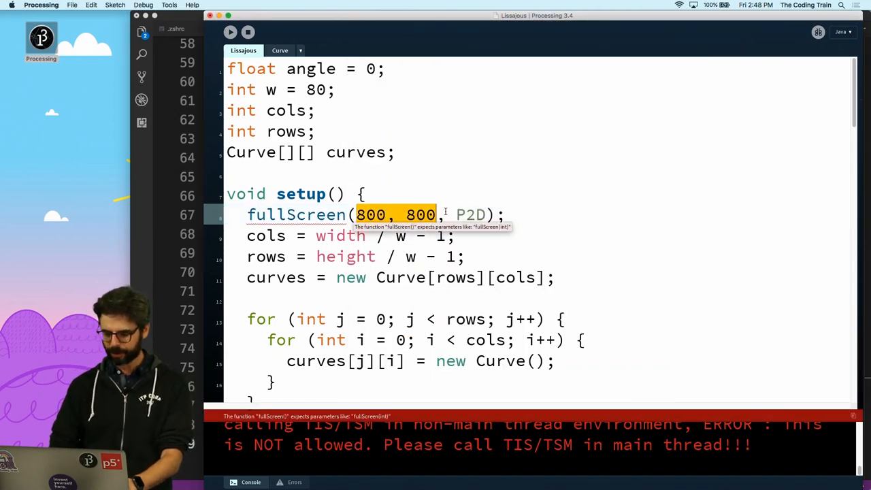
key(super+s)
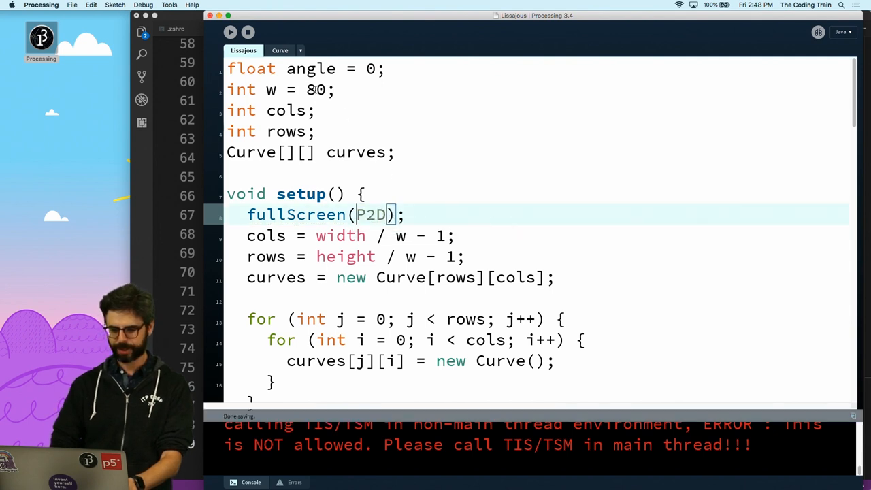
scroll(320, 123, down, 1)
scroll(320, 136, up, 1)
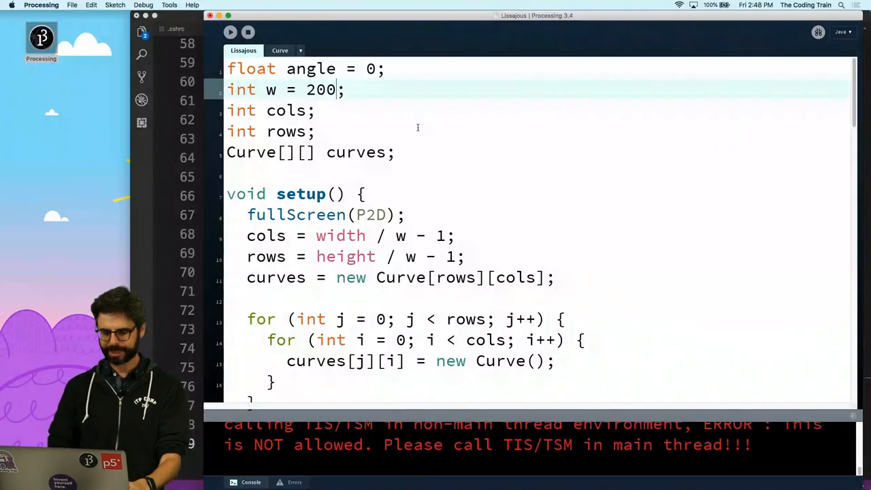
scroll(413, 184, down, 5)
scroll(413, 184, down, 5)
scroll(413, 184, down, 1)
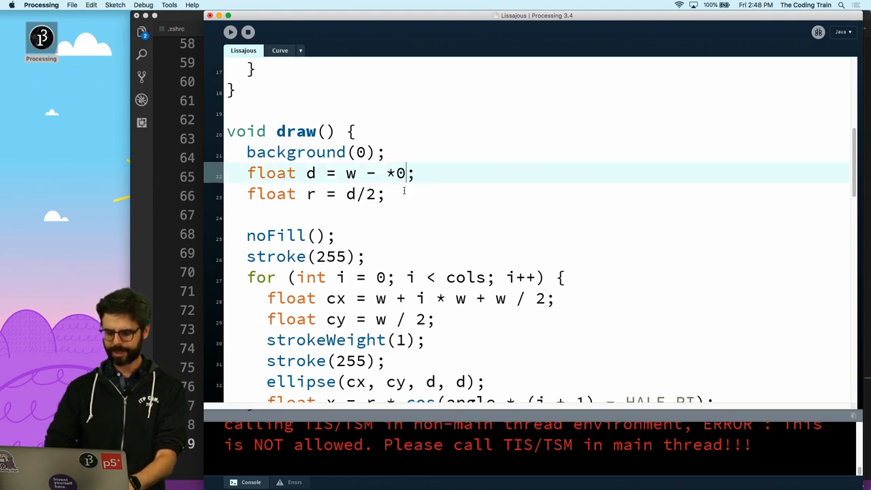
Set the diameter to w - 0.2*w and run the sketch full screen to view the Lissajous table.
key(super+r)
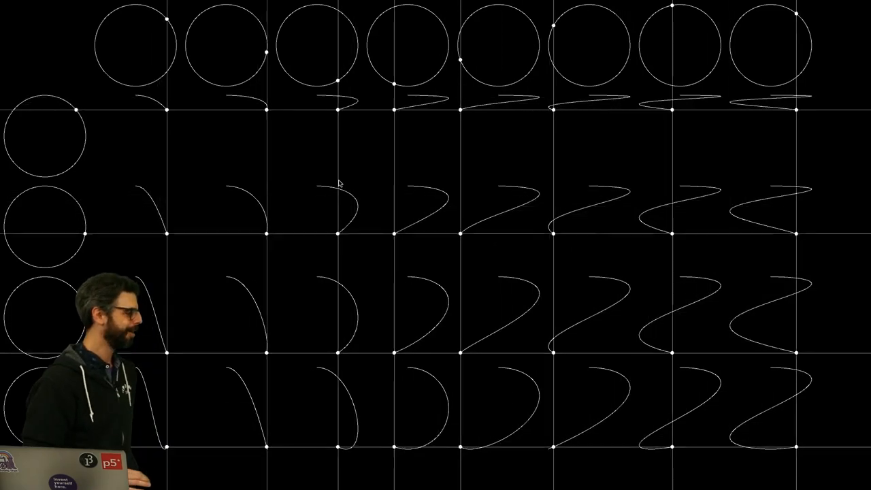
key(Escape)
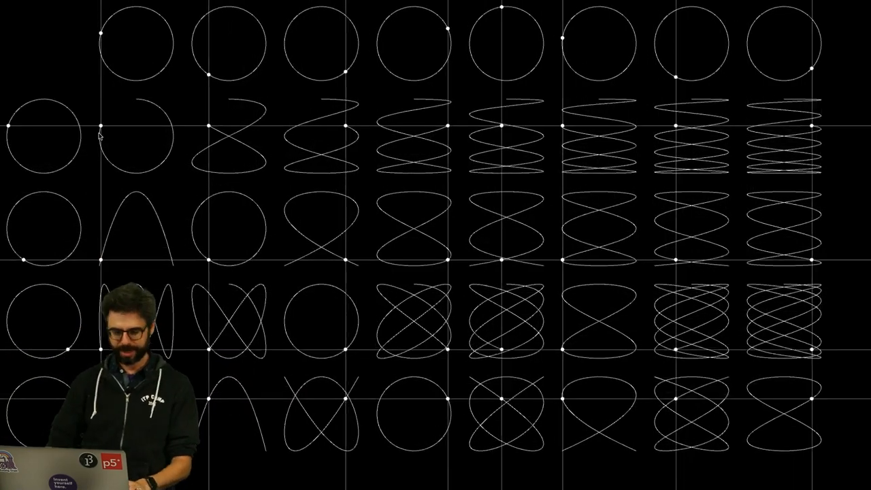
key(Escape)
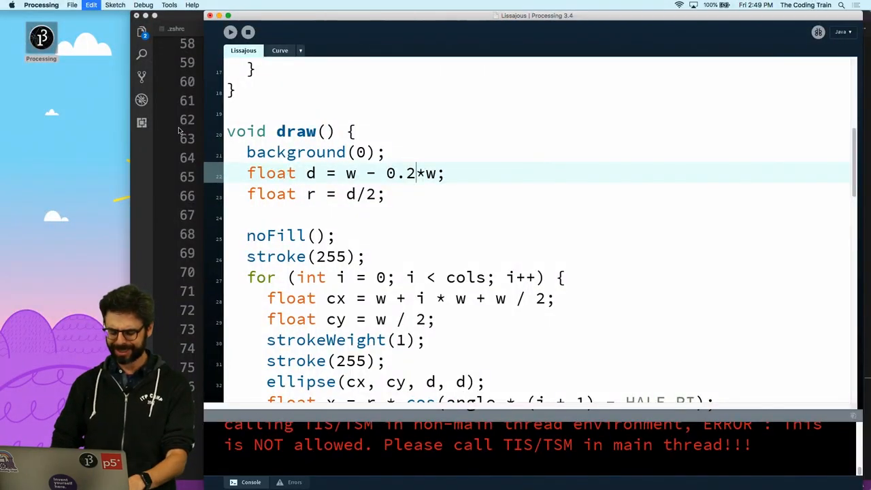
click(252, 131)
key(super+r)
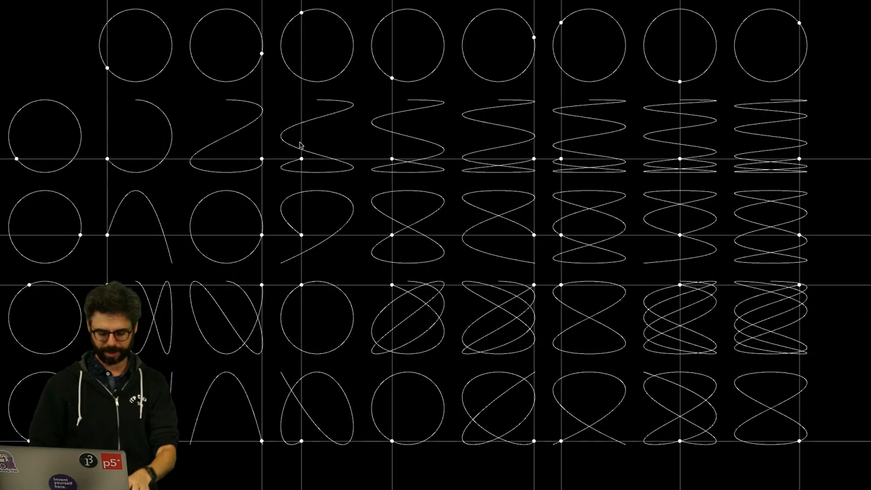
Make angle count down and add an if (angle < -TWO_PI) block below the angle update.
key(Escape)
scroll(299, 140, up, 3)
scroll(300, 141, down, 15)
scroll(326, 126, down, 6)
click(317, 340)
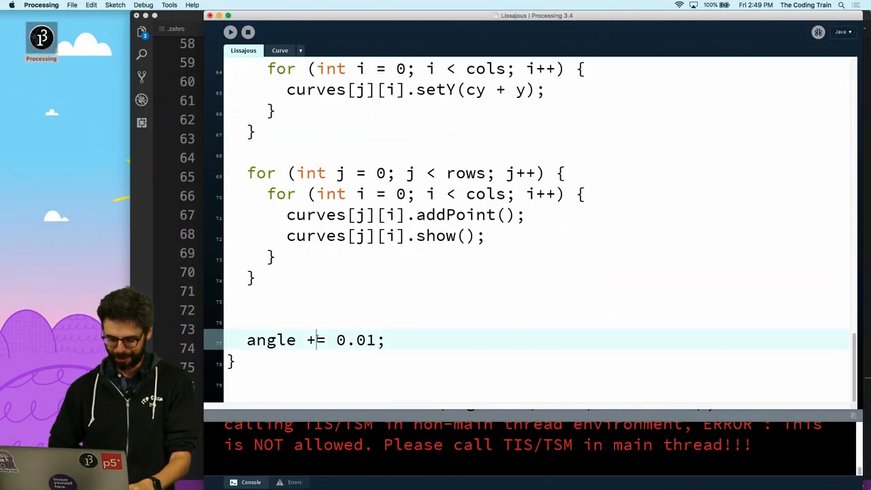
key(BackSpace)
text(0)
key(BackSpace)
text(-)
key(Down)
key(Left)
key(Return)
key(Return)
key(Up)
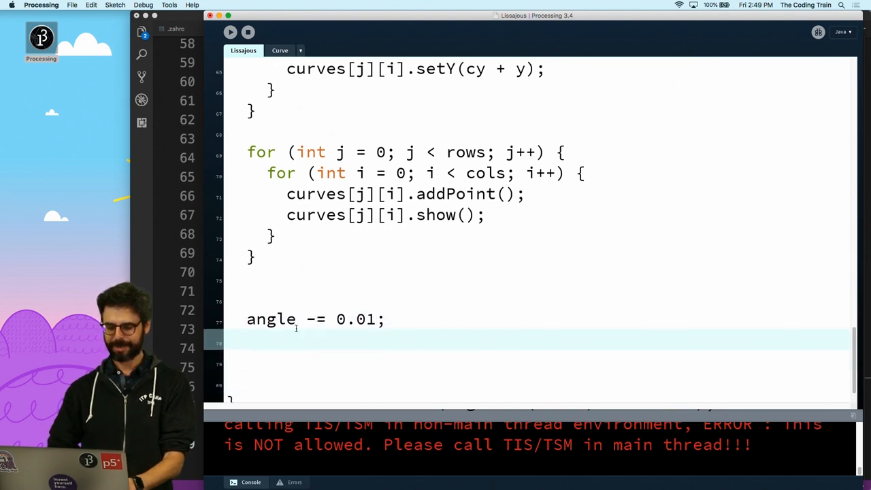
key(Return)
text(if (angle <)
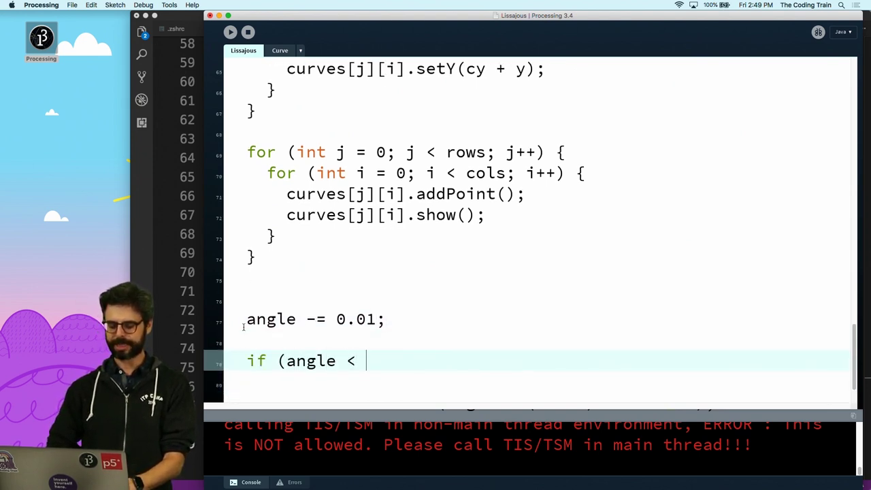
text(TWO_PI()
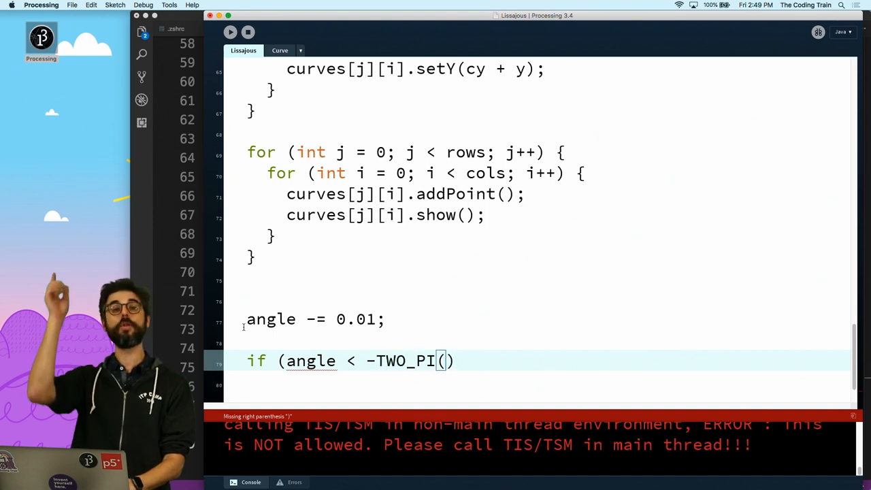
text() {)
key(Return)
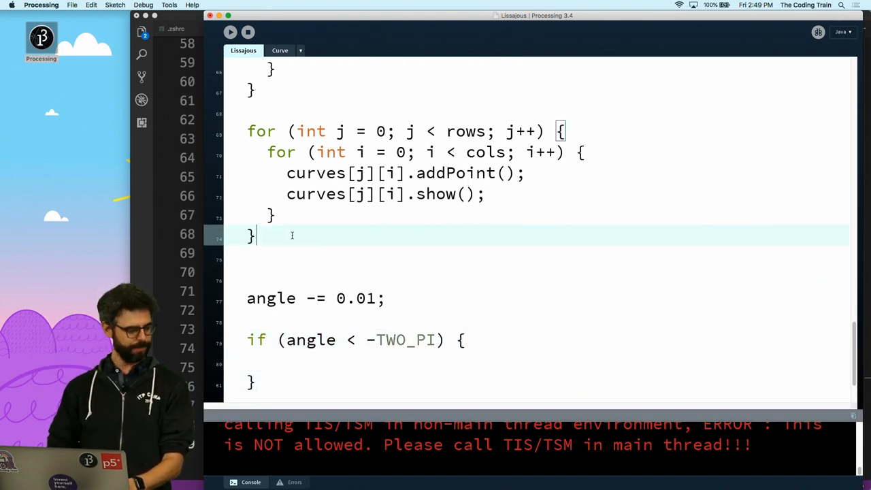
Copy the nested curve loops into the if block, Auto Format, and strip the addPoint/show calls.
drag(299, 235, 213, 135)
scroll(270, 215, down, 4)
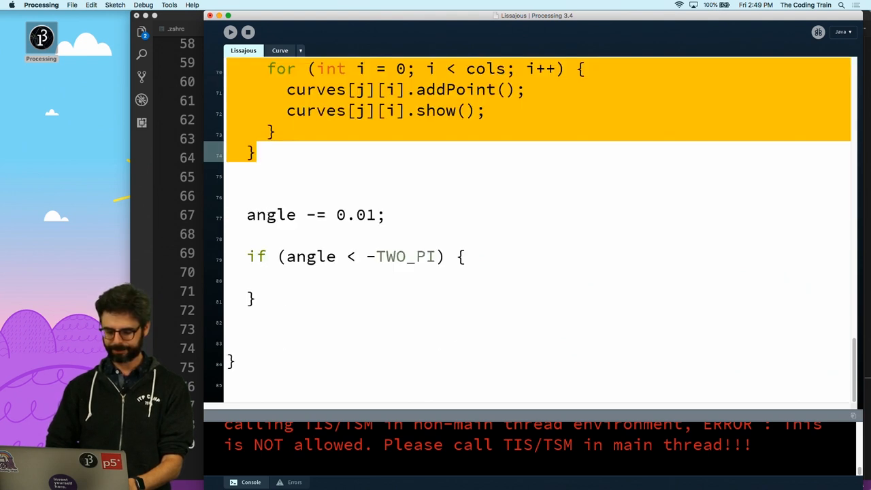
click(272, 275)
key(super+v)
key(super+t)
drag(429, 256, 497, 277)
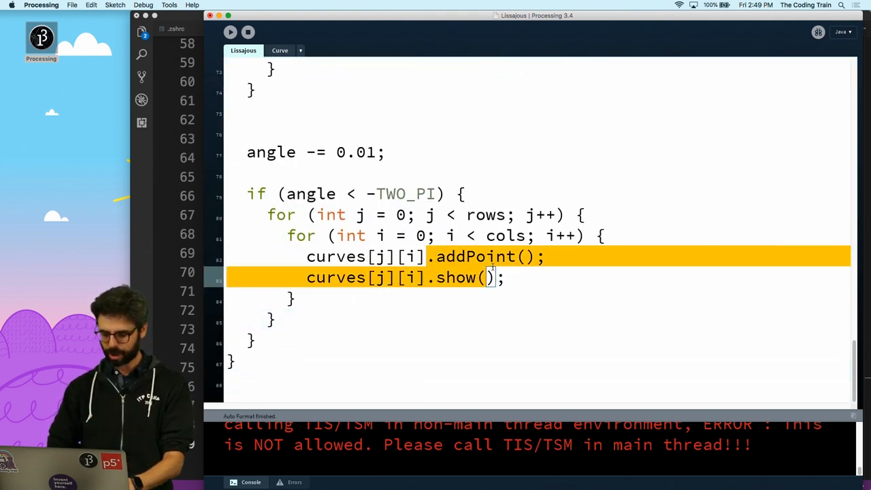
key(BackSpace)
text(rese)
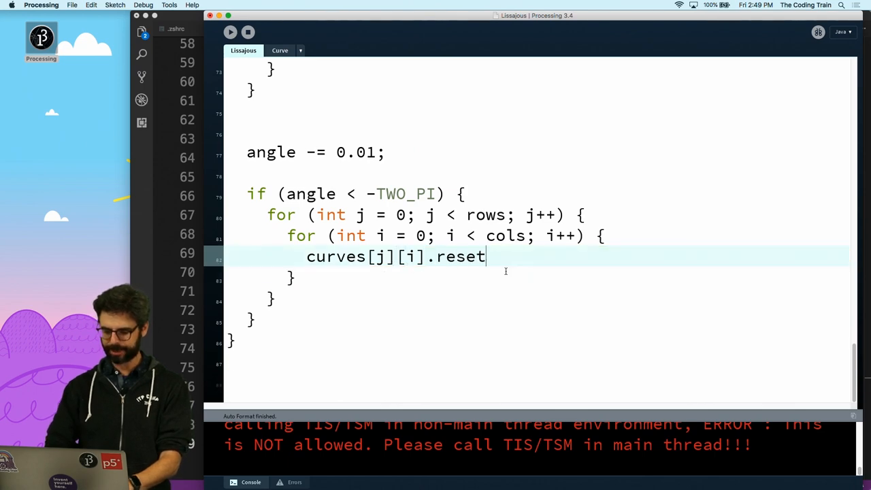
Add a void reset() { path.clear(); } method to the Curve class after addPoint.
click(279, 50)
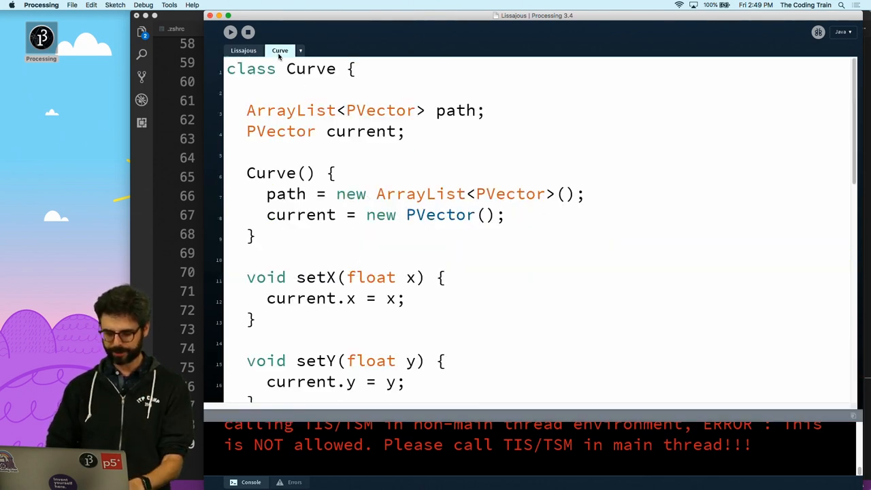
scroll(435, 225, down, 5)
scroll(435, 224, down, 5)
scroll(436, 224, up, 3)
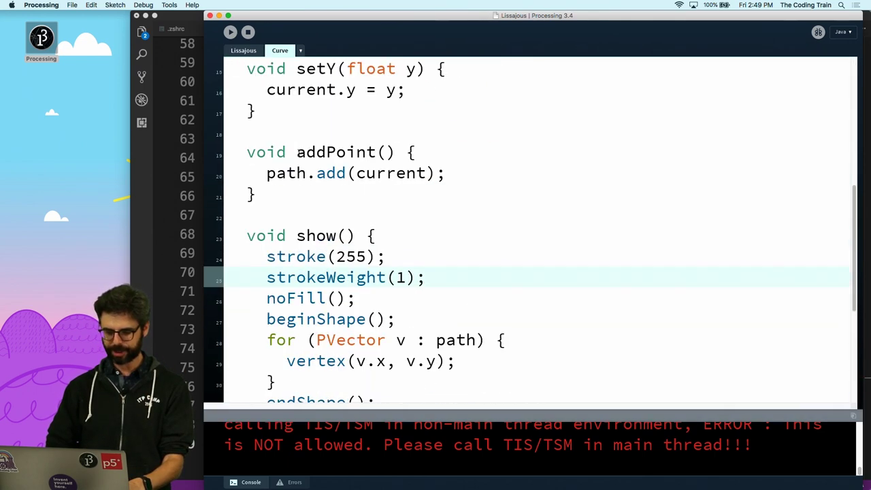
click(279, 188)
key(Return)
key(Return)
text(void reset() {)
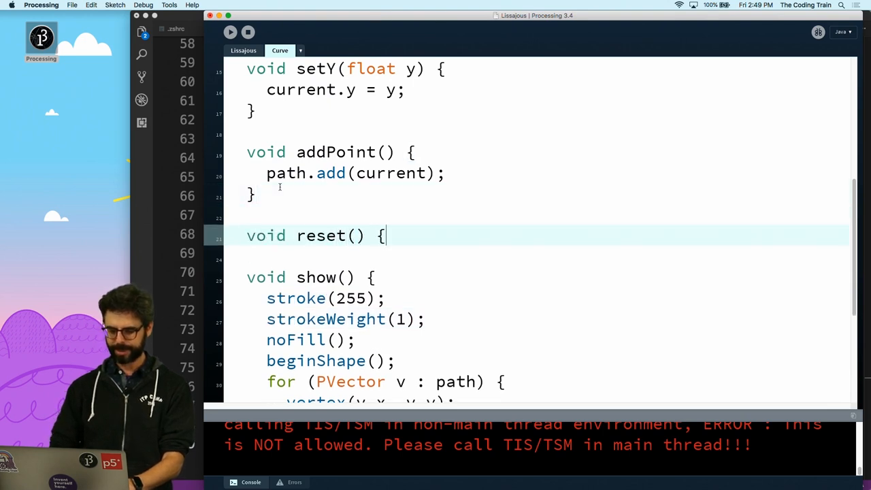
key(Return)
text(path.clear();)
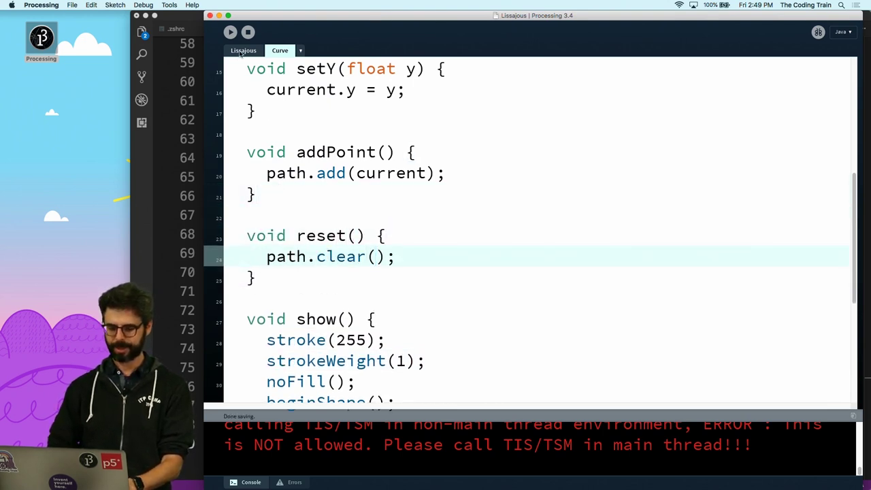
Change the angle step from 0.01 to 0.1 in the main sketch and test-run it.
click(243, 50)
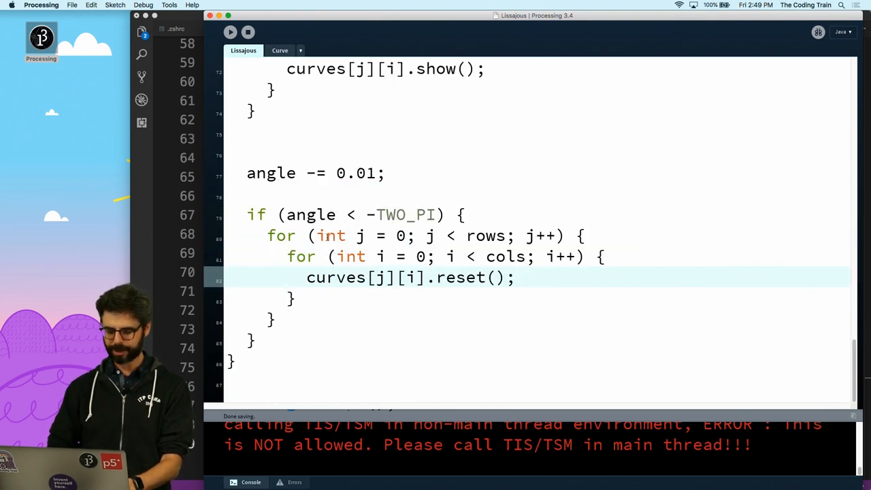
scroll(324, 157, up, 3)
scroll(323, 157, down, 2)
click(375, 196)
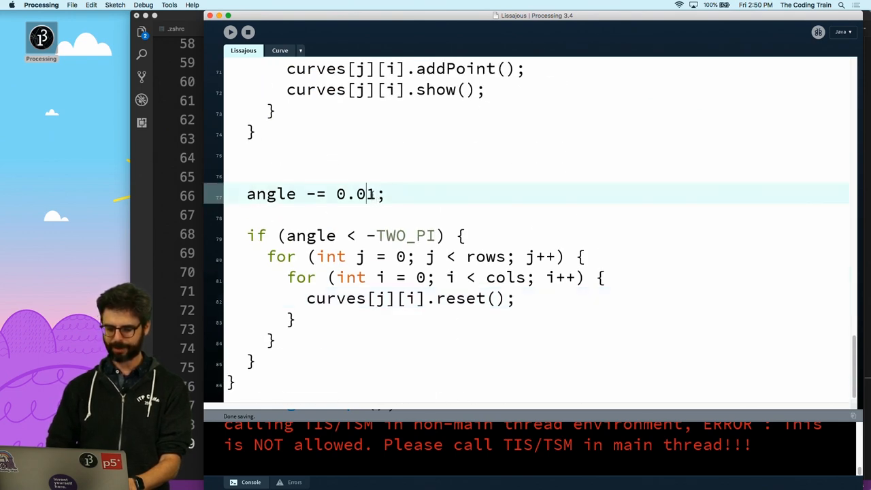
key(BackSpace)
key(super+r)
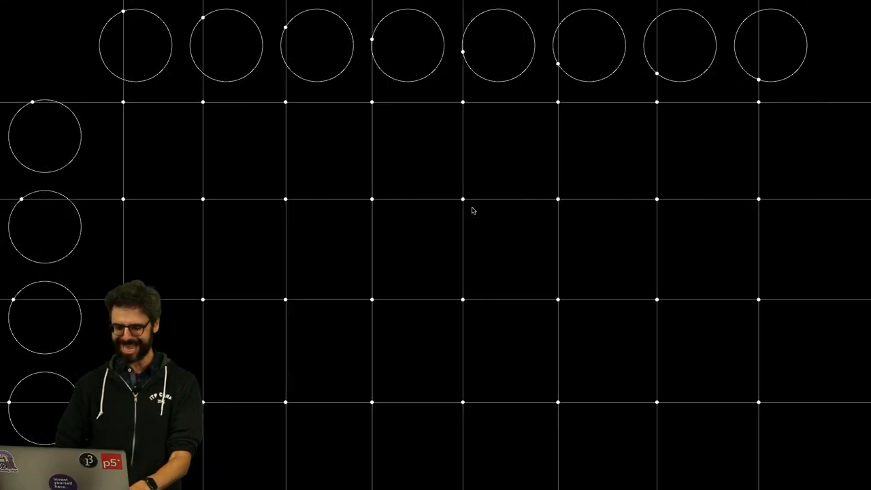
key(Escape)
Add angle = 0; after the reset loops inside the if block.
click(360, 195)
scroll(359, 194, down, 1)
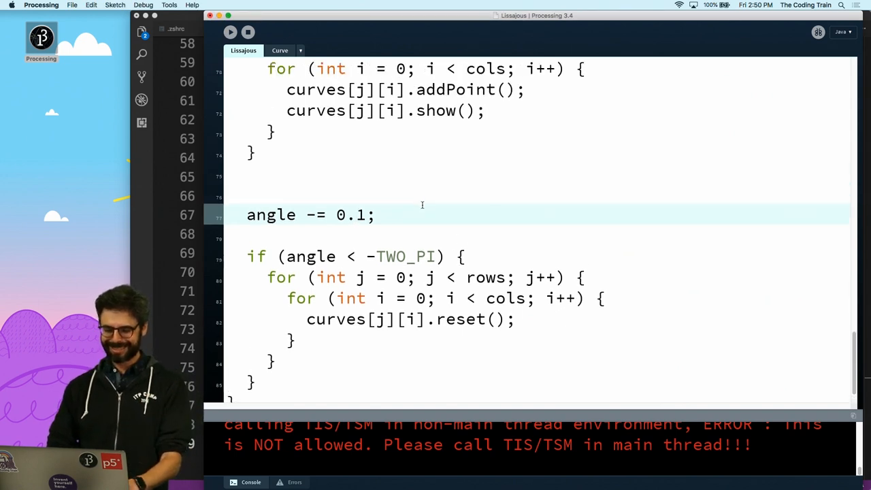
click(381, 317)
key(Return)
text(angle = 0;)
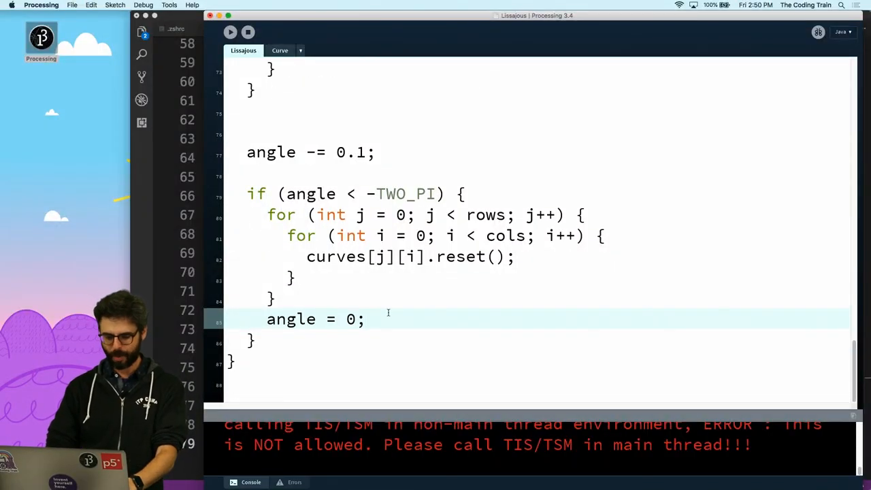
Add saveFrame("lissajous#####.png"); above angle = 0 in the reset block.
key(Up)
key(Return)
text(saveFrame)
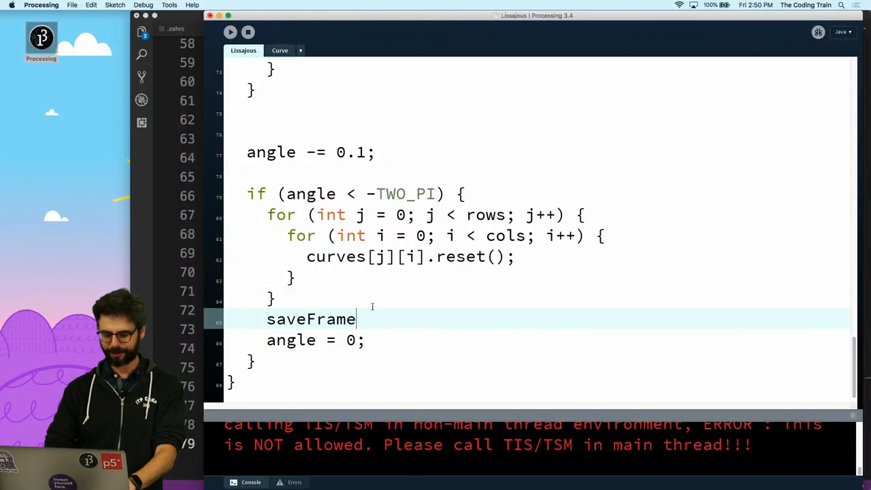
text(("lissajous)
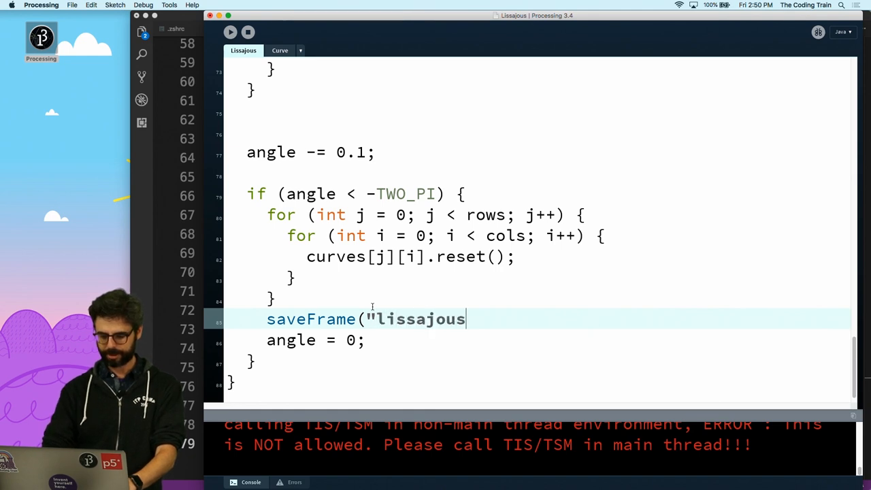
text(#####.)
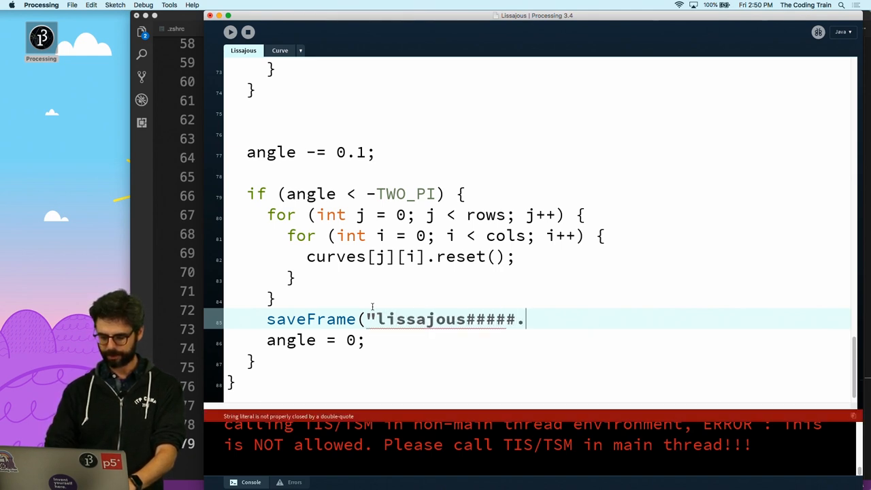
text(png");)
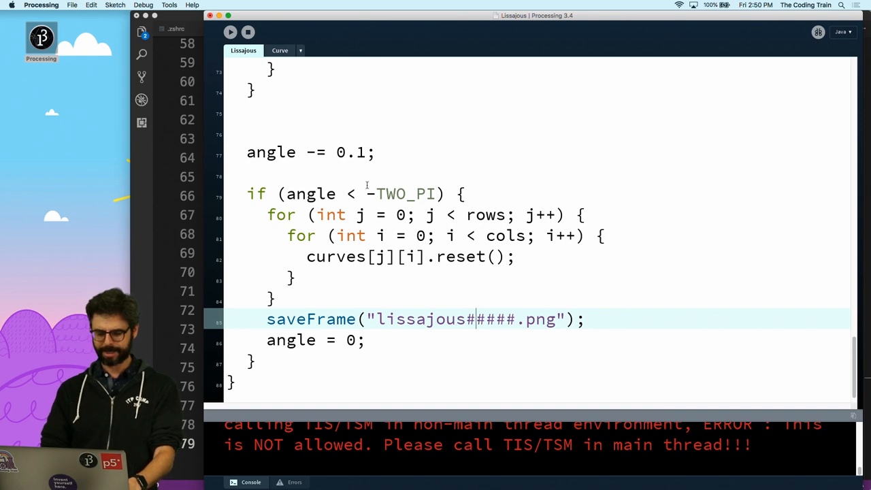
click(357, 155)
scroll(371, 147, up, 10)
scroll(371, 146, up, 10)
Set the cell width w to 80 and run the sketch.
click(335, 89)
key(BackSpace)
key(super+r)
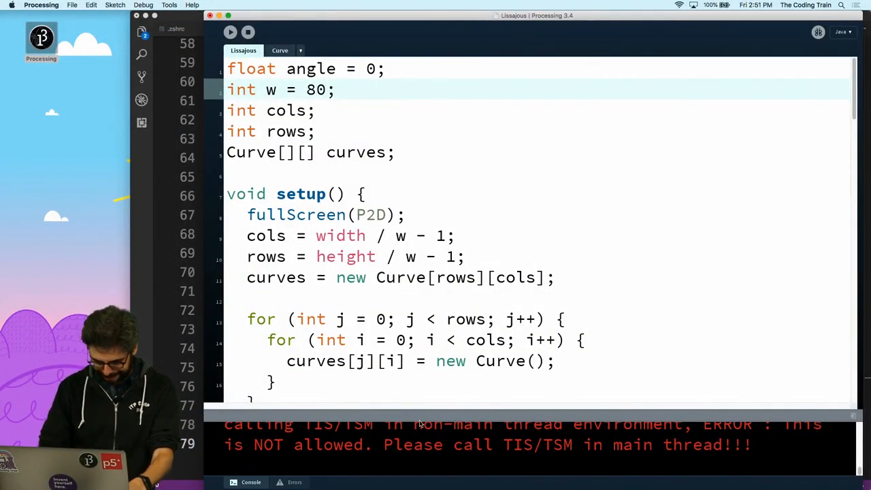
drag(419, 413, 448, 172)
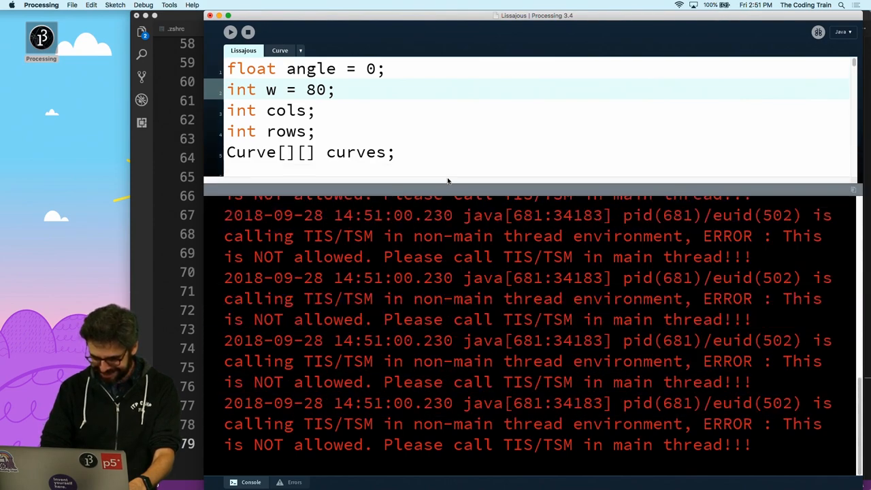
scroll(459, 270, up, 5)
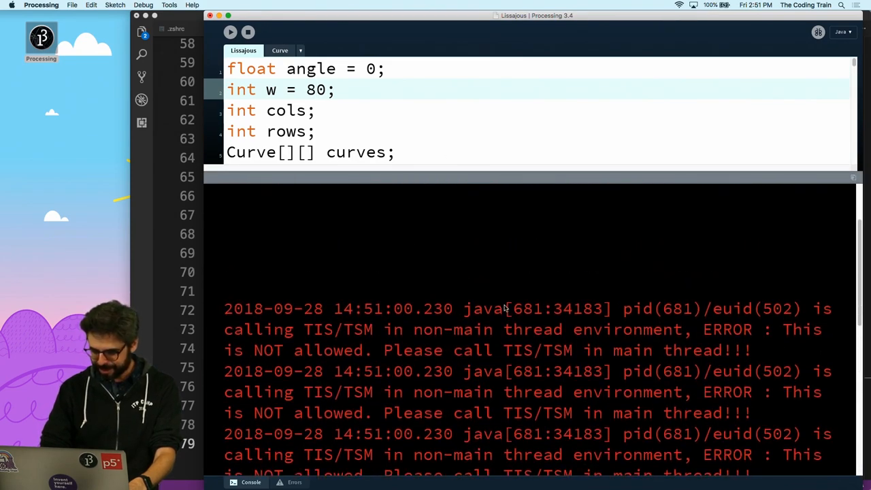
scroll(507, 310, down, 3)
scroll(527, 297, down, 2)
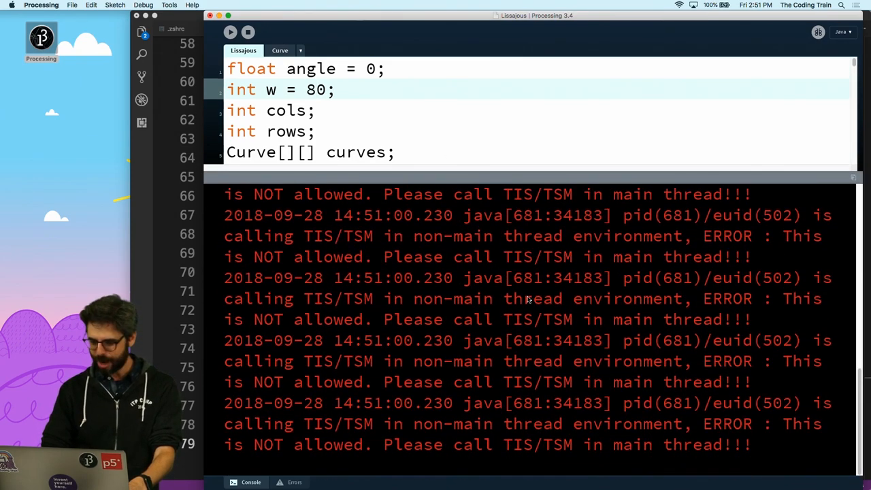
scroll(527, 297, up, 6)
drag(520, 178, 488, 447)
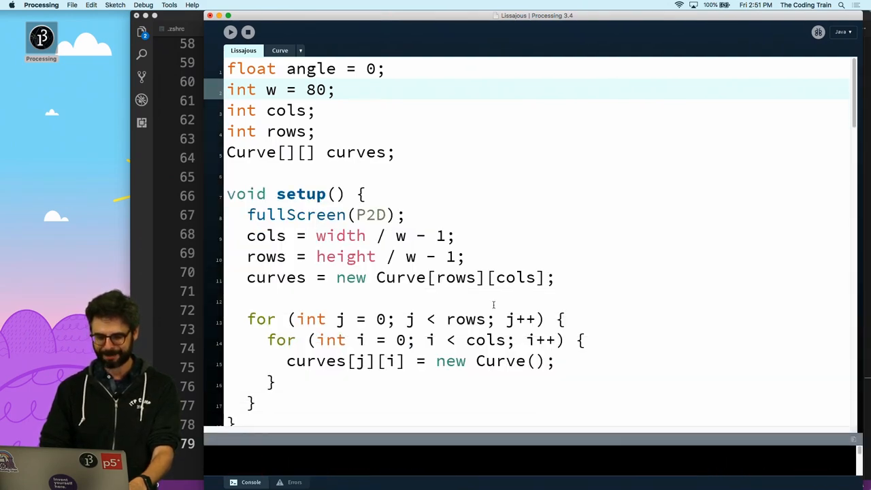
Try fullScreen with P3D, revert to P2D and run the full-screen table until it saves a frame.
click(376, 215)
text(3)
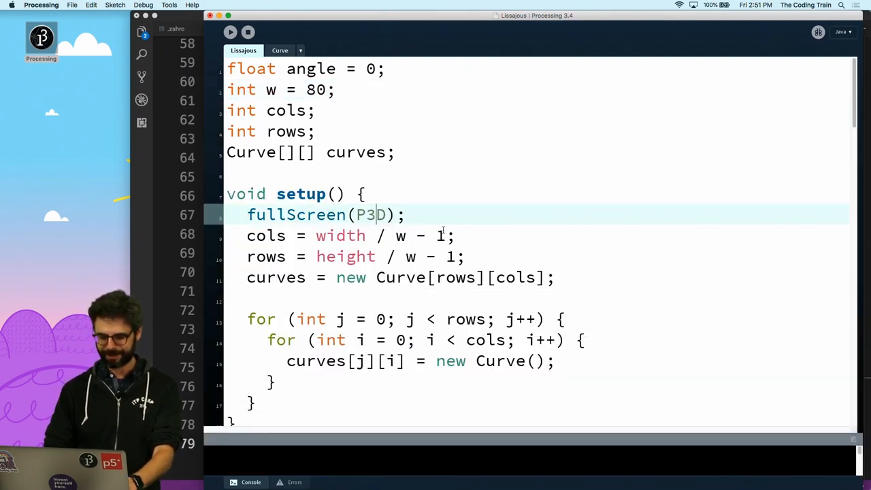
key(super+r)
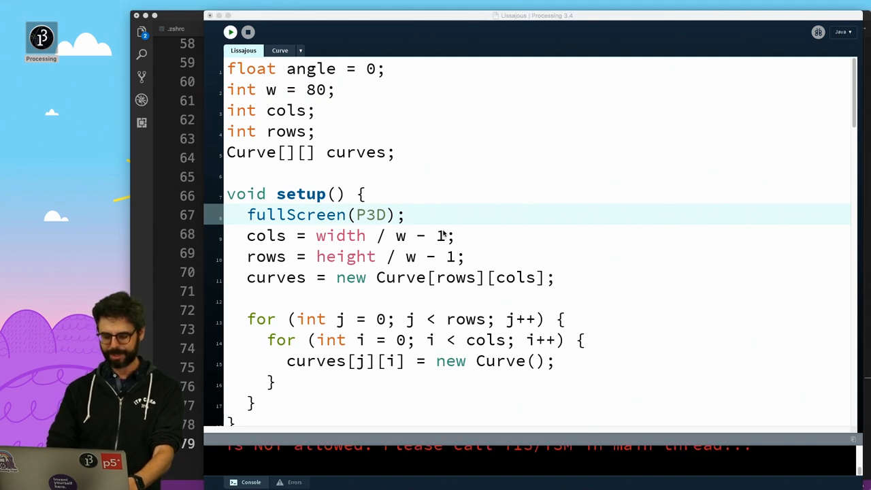
key(Escape)
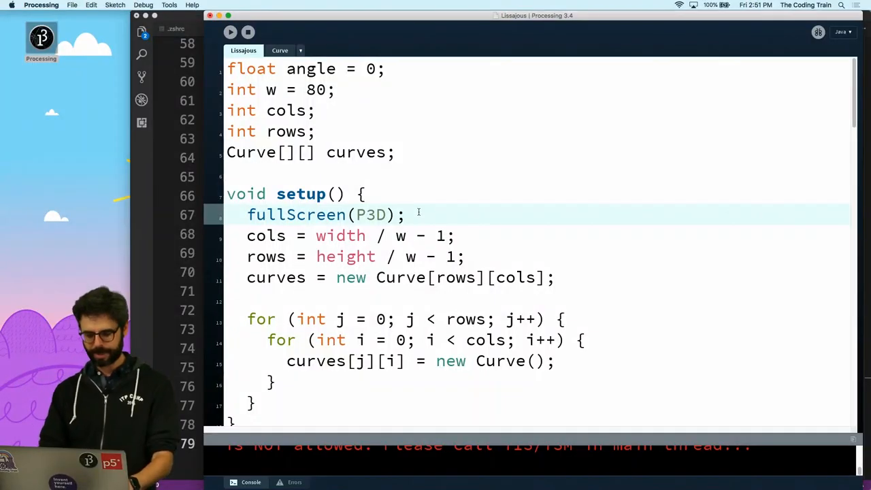
key(super+r)
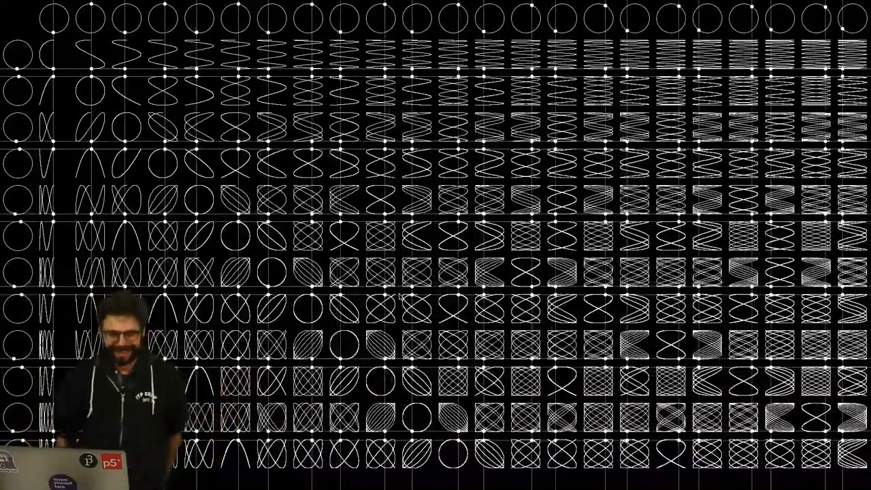
scroll(28, 68, up, 5)
scroll(103, 81, down, 5)
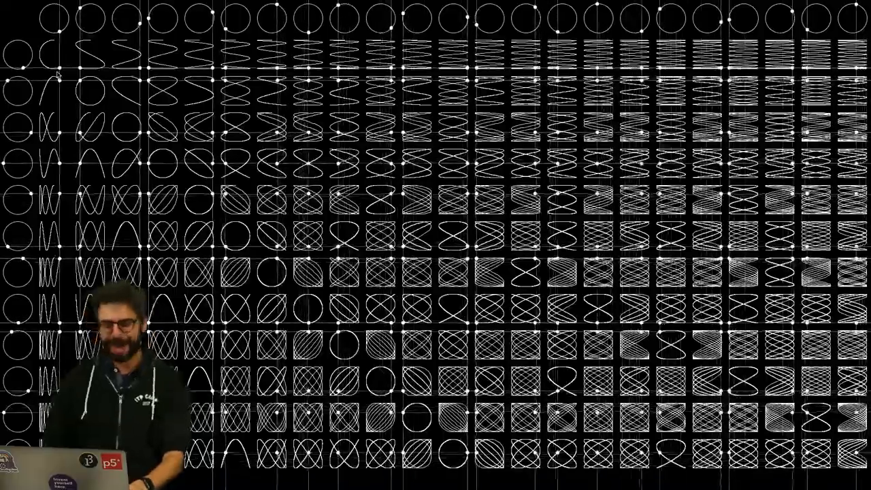
key(Escape)
scroll(305, 163, up, 15)
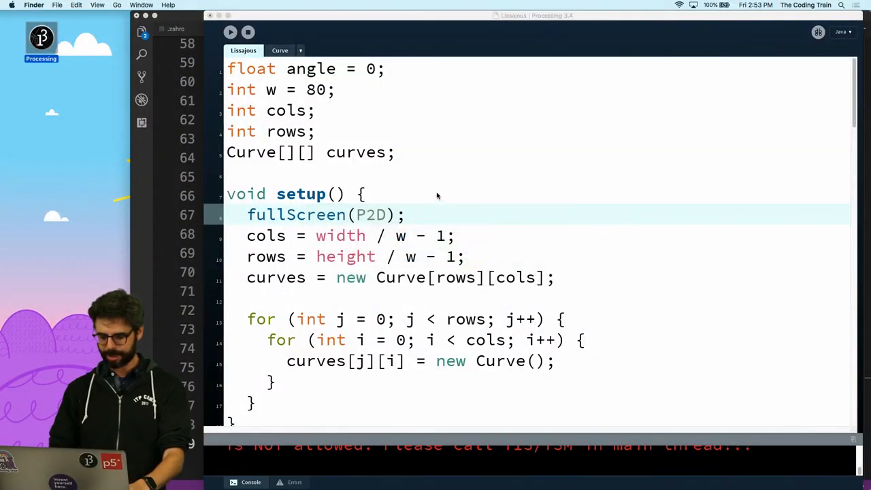
Switch to Finder and preview lissajous00629.png from the sketch folder.
key(super+k)
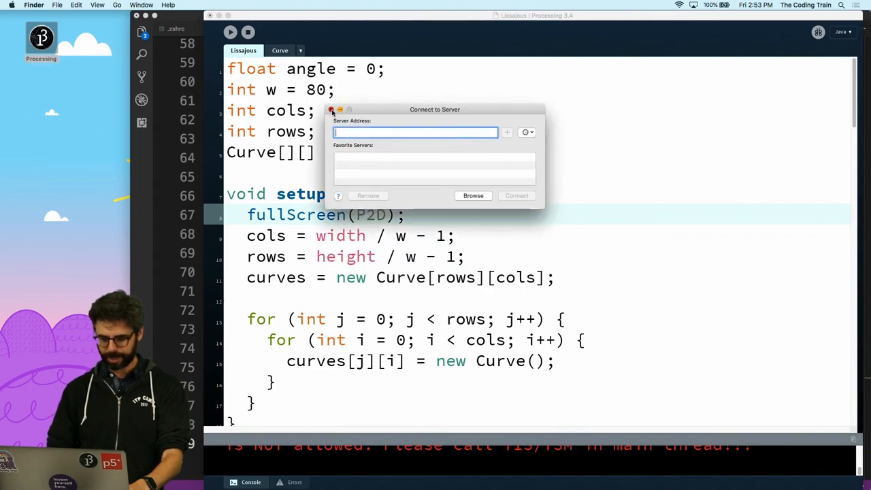
click(332, 111)
key(super+Tab)
key(super+k)
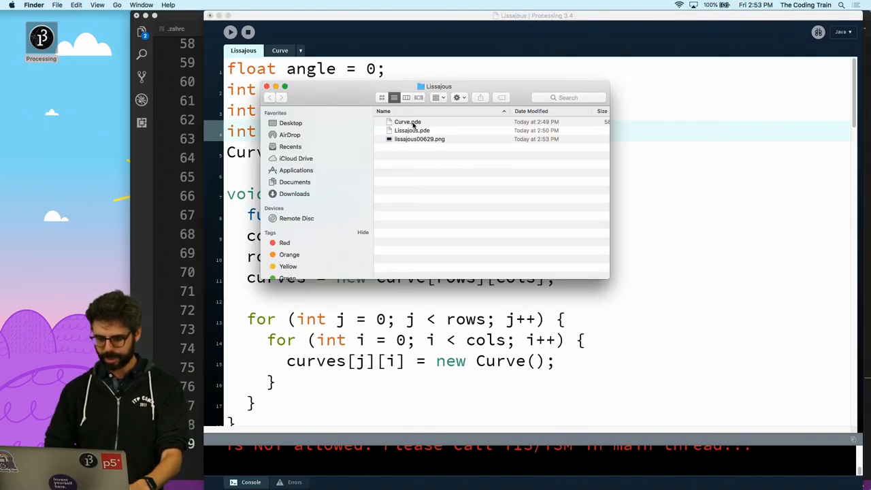
key(space)
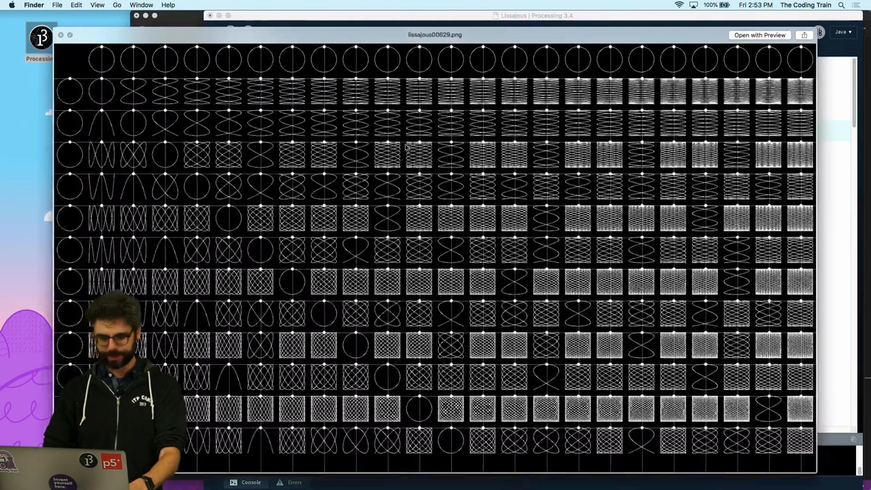